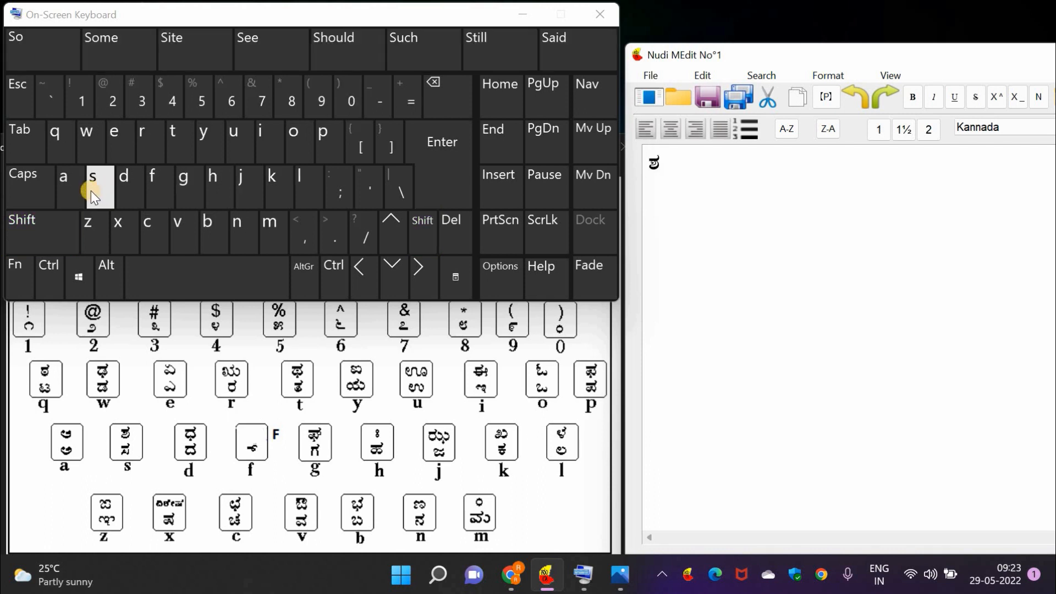
Step: Enter the Kannada syllables ಶಾ, ಶಿ and ಶೀ after ಶ on the first line, separated by spaces
type("S")
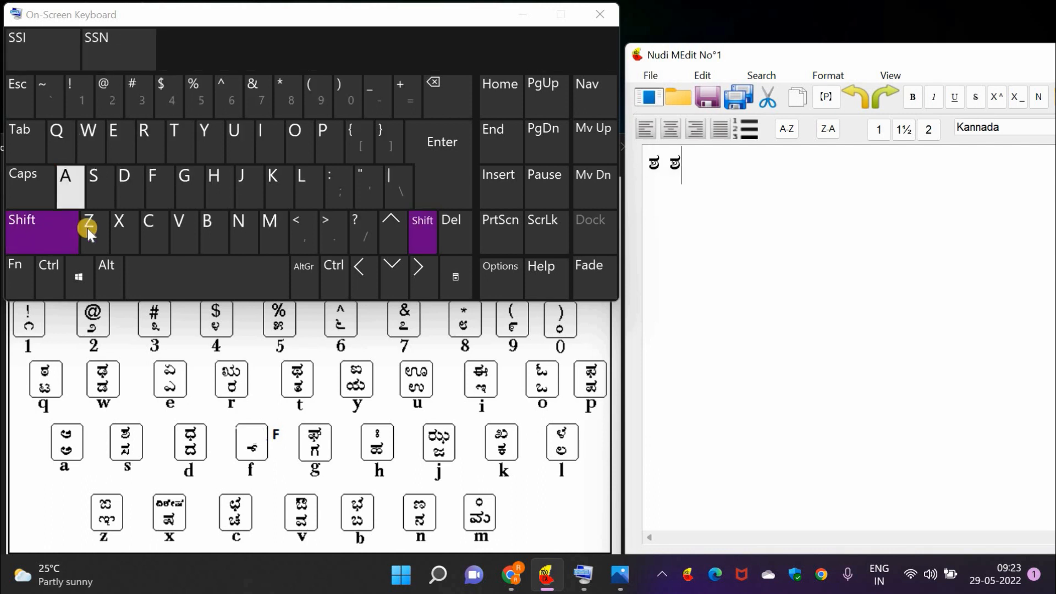
left_click(68, 185)
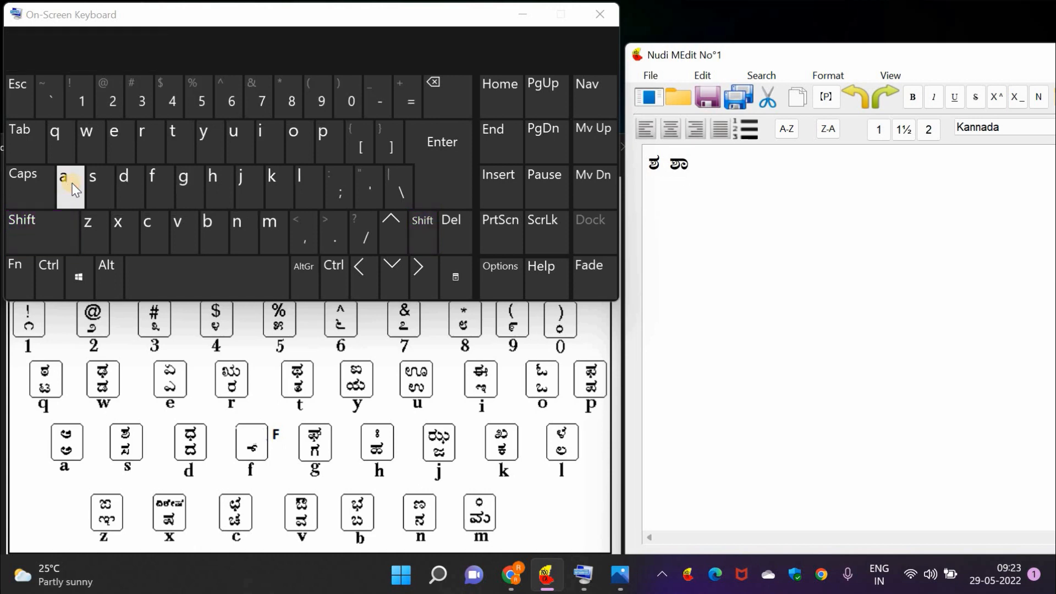
left_click(107, 174, "shift")
left_click(273, 139)
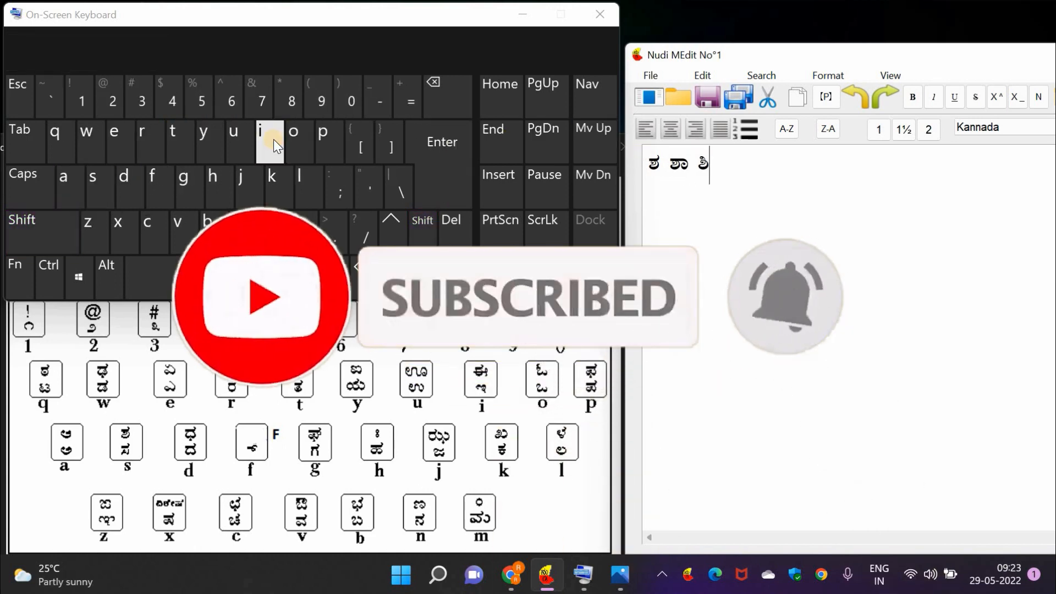
left_click(96, 185, "shift")
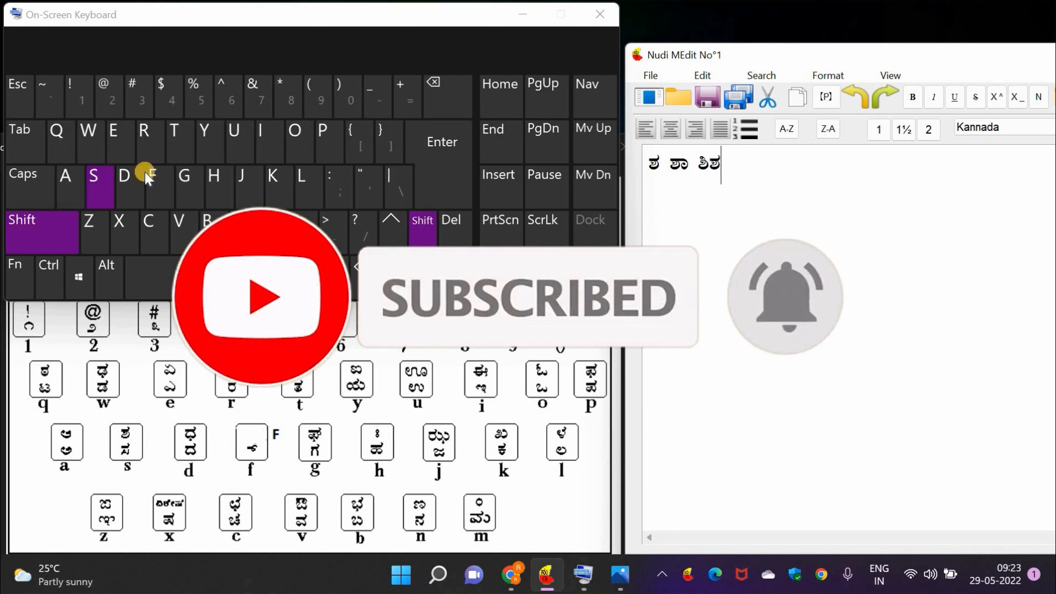
left_click(271, 135, "shift")
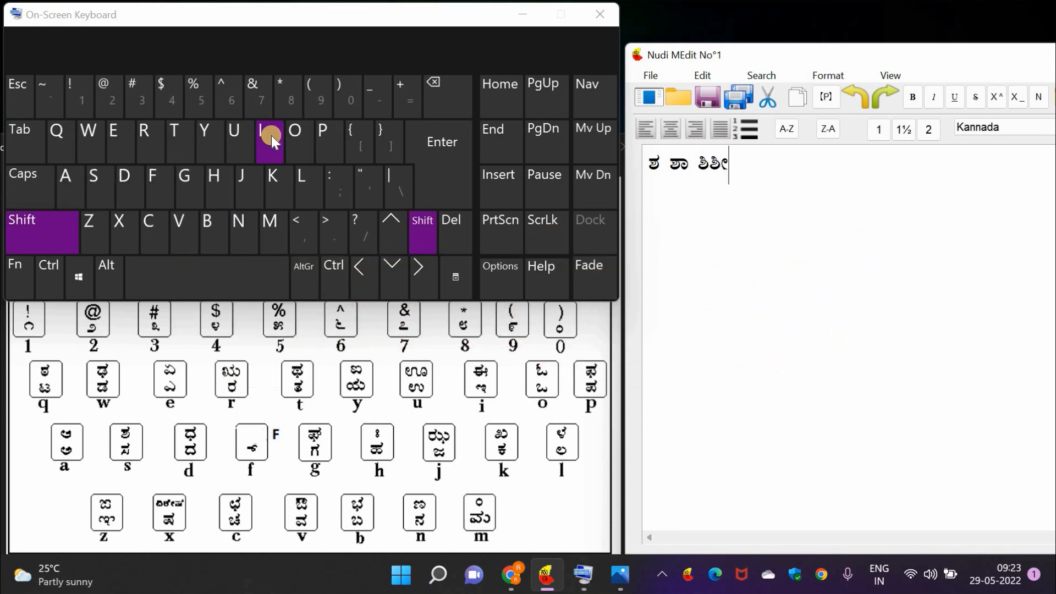
key("Left")
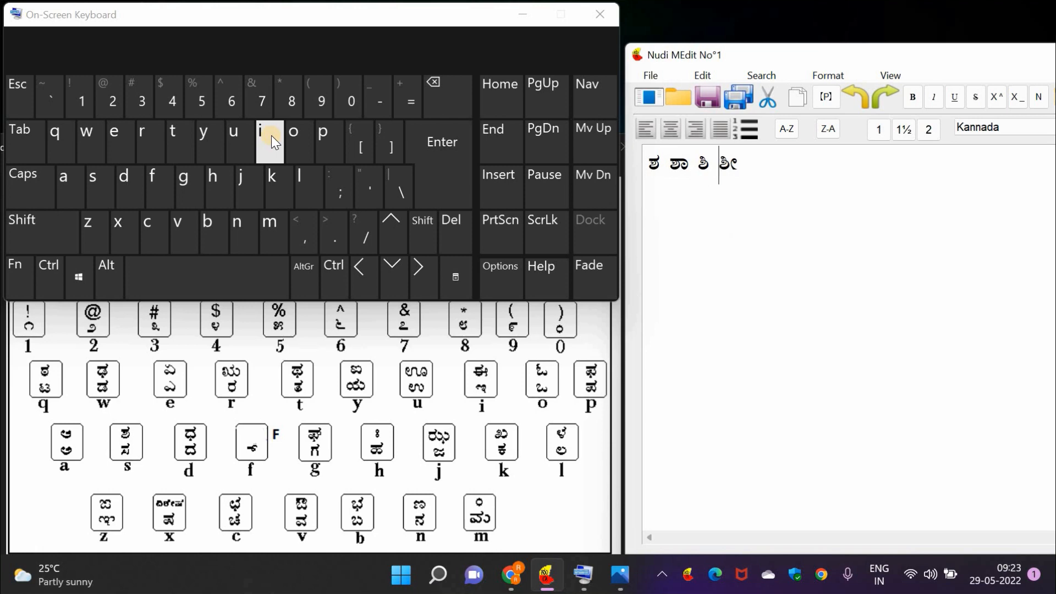
Step: Continue the first line with the syllables ಶು, ಶೂ and ಶೃ, separated by spaces
left_click(99, 194, "shift")
left_click(232, 137)
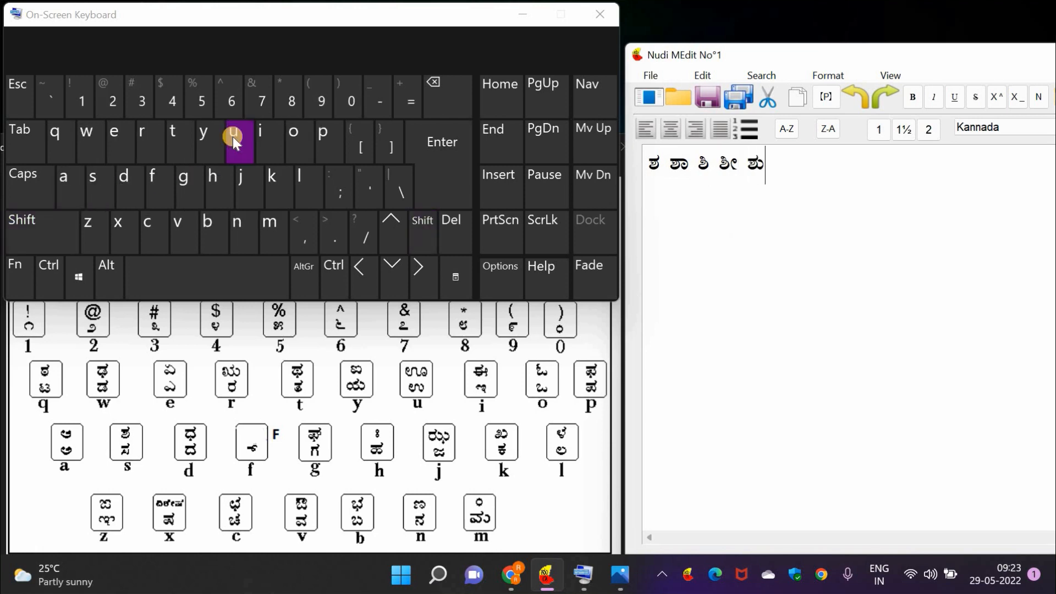
left_click(101, 190, "shift")
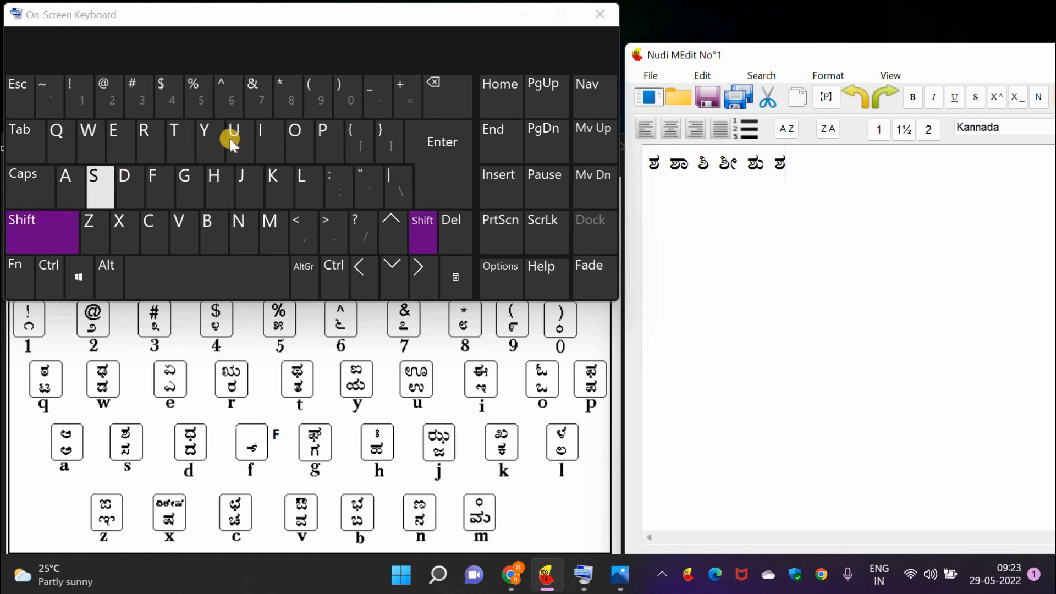
left_click(233, 136, "shift")
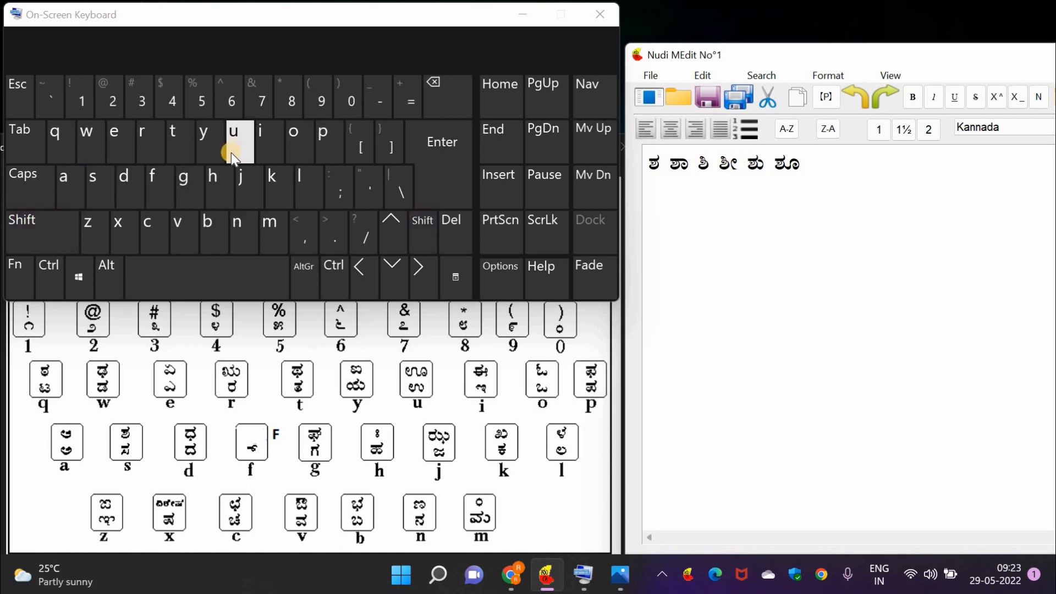
left_click(103, 180, "shift")
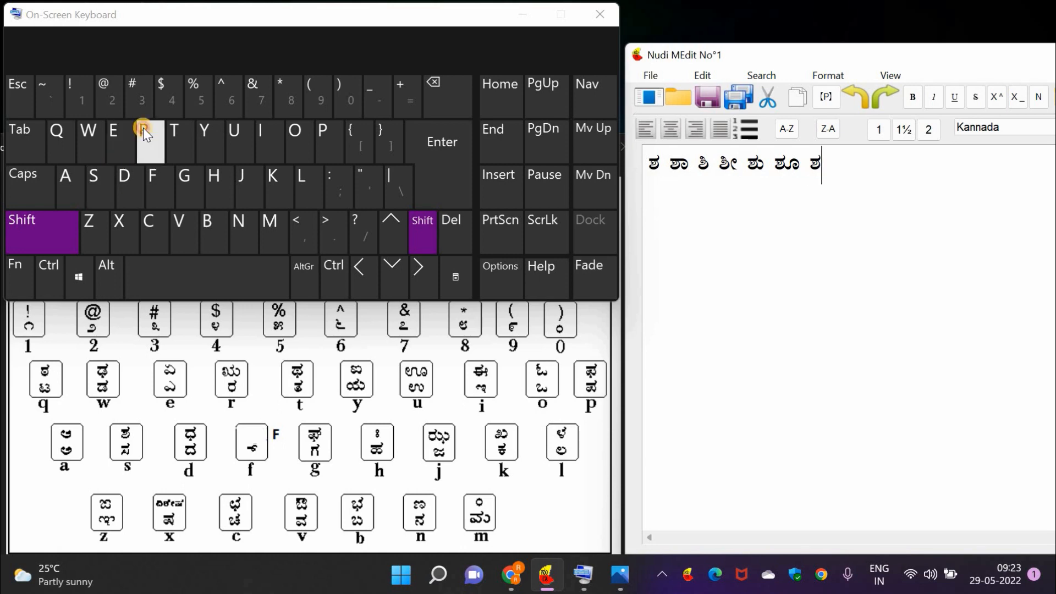
left_click(142, 128, "shift")
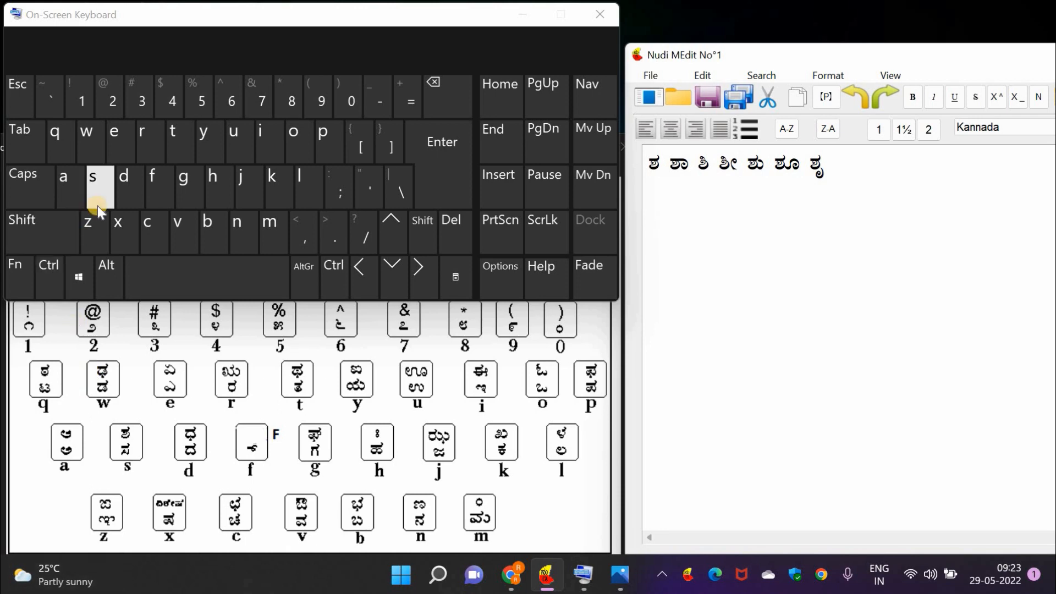
Step: Add the syllables ಶೆ, ಶೇ and ಶೈ after ಶೃ, separated by spaces
key("shift")
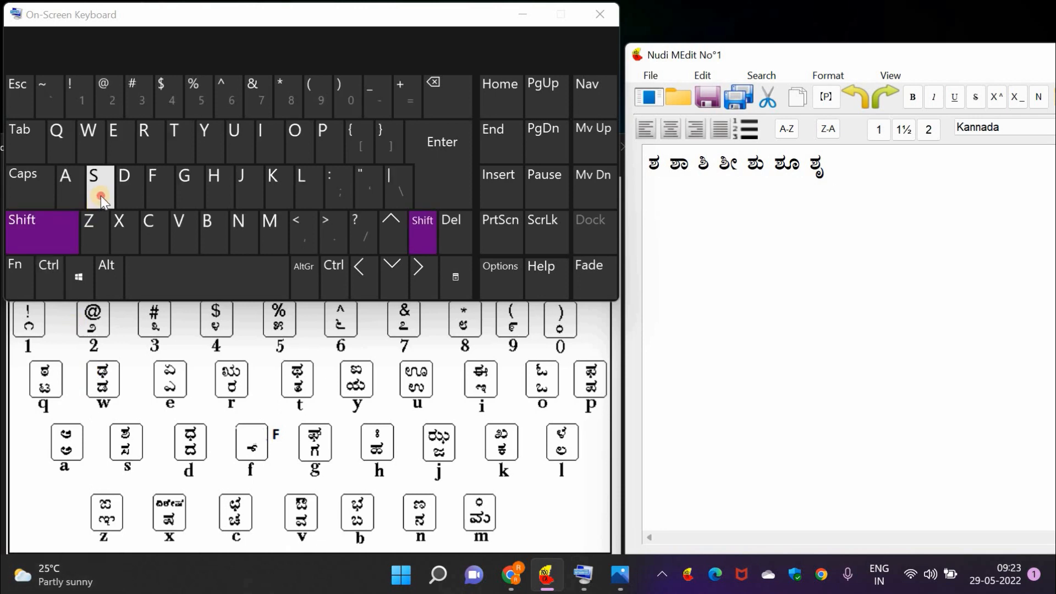
left_click(101, 196)
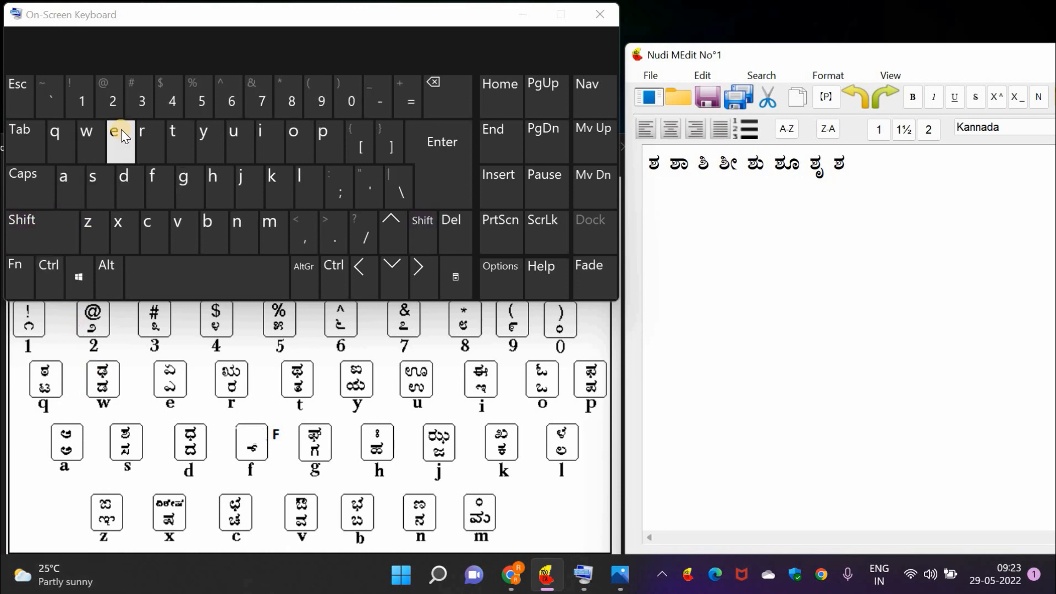
left_click(122, 130)
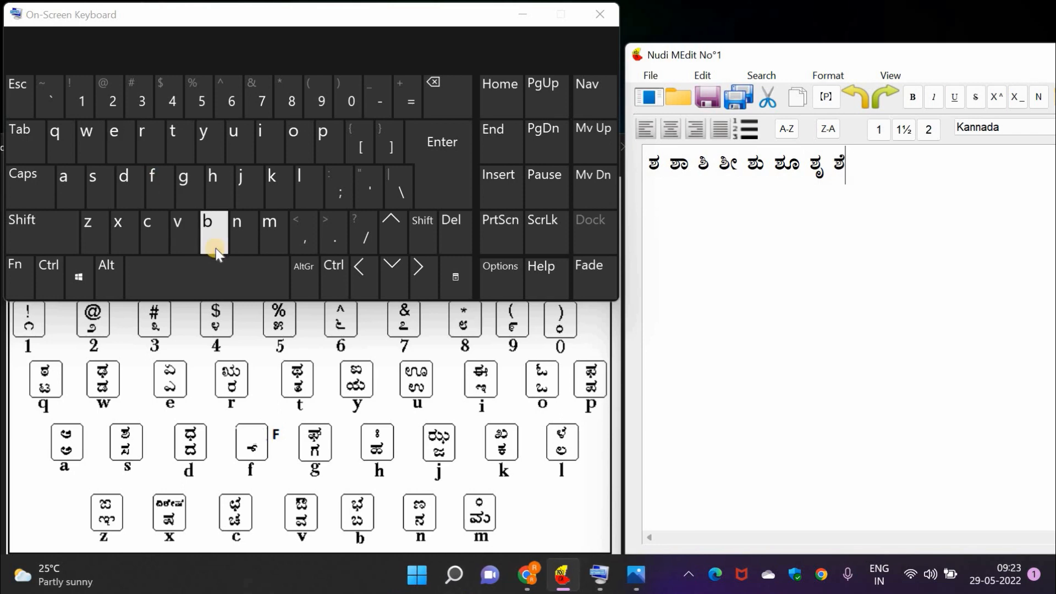
key("shift")
left_click(99, 179)
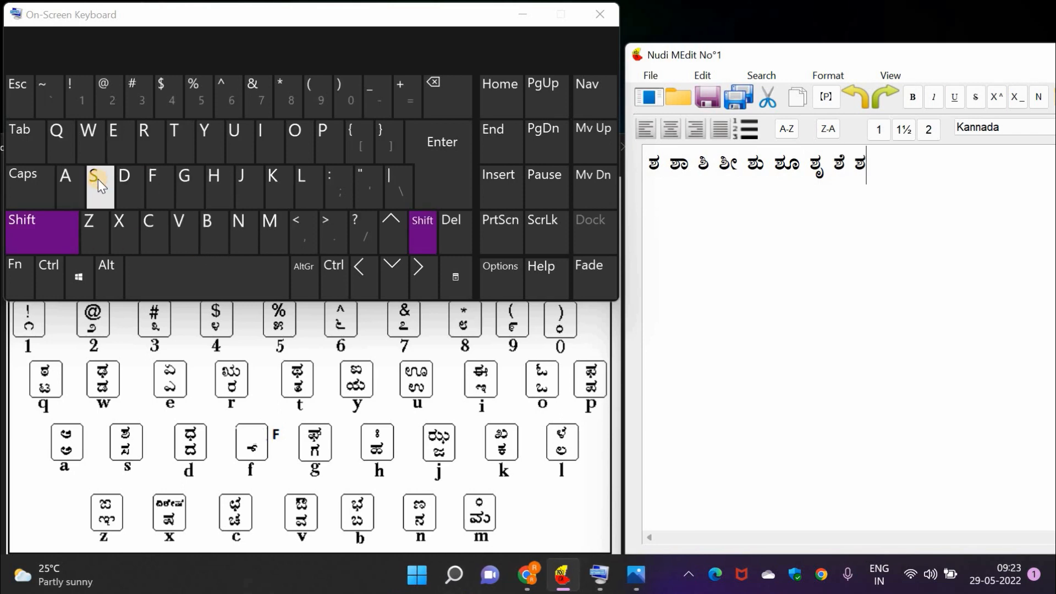
key("shift")
left_click(117, 128)
key("shift")
left_click(104, 184)
key("shift")
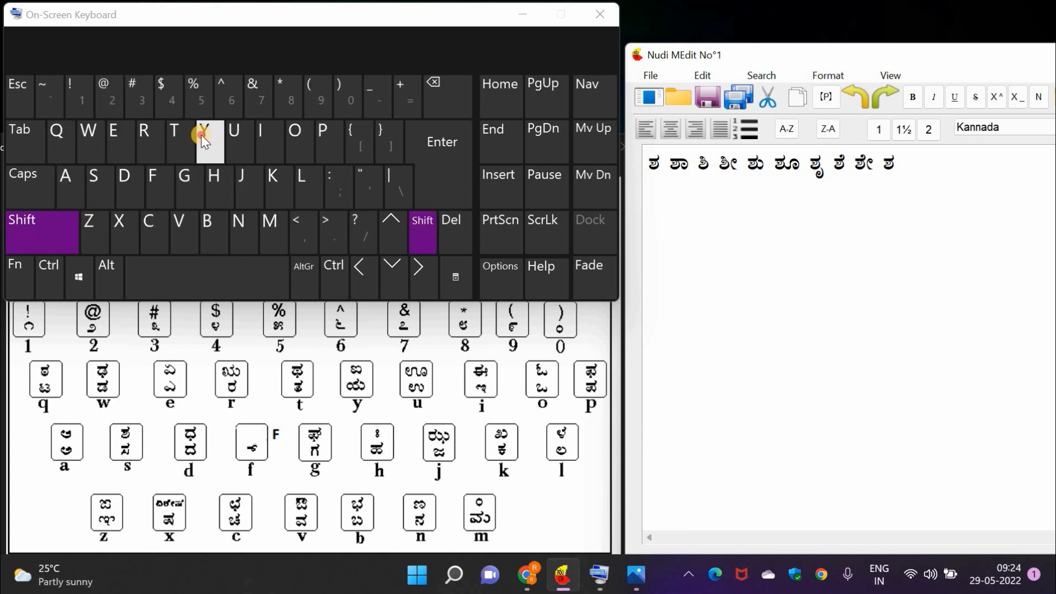
left_click(201, 136)
Step: Add the syllables ಶೊ and ಶೋ after ಶೈ, separated by a space
key("shift")
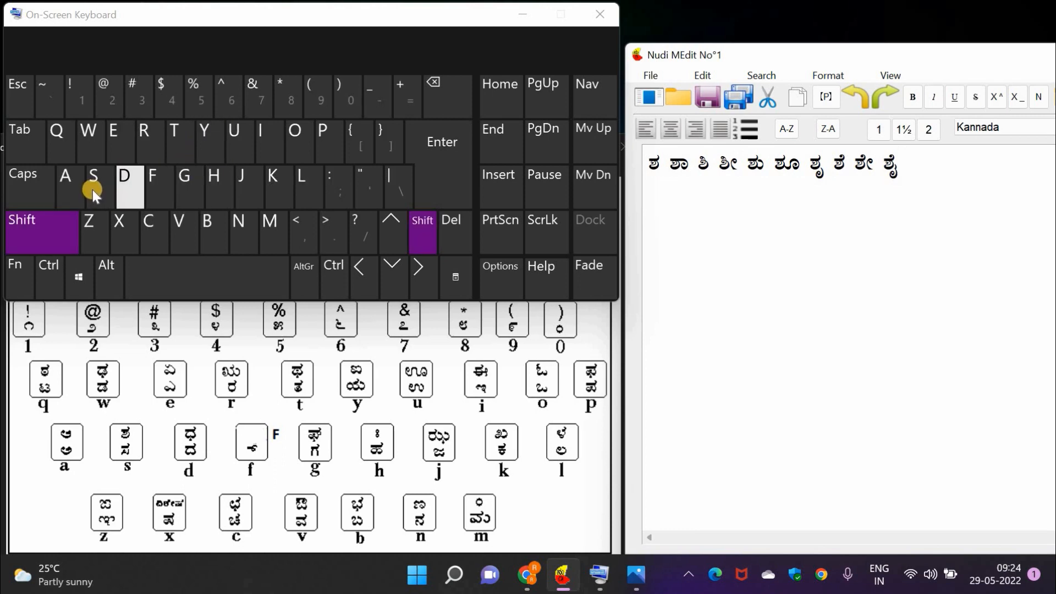
left_click(92, 190)
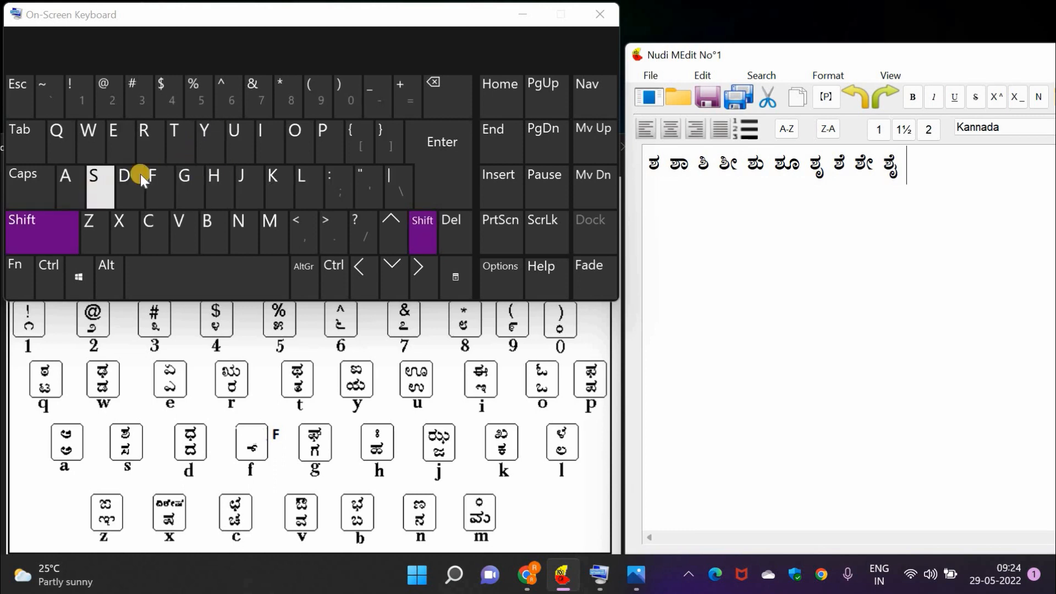
left_click(290, 126)
key("space")
key("shift")
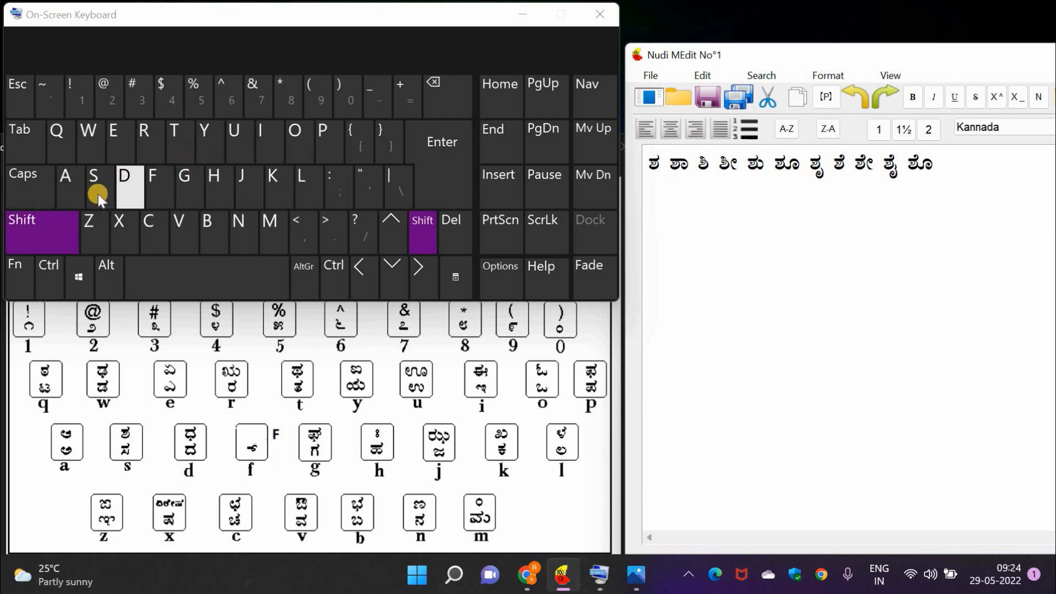
left_click(98, 194)
key("shift")
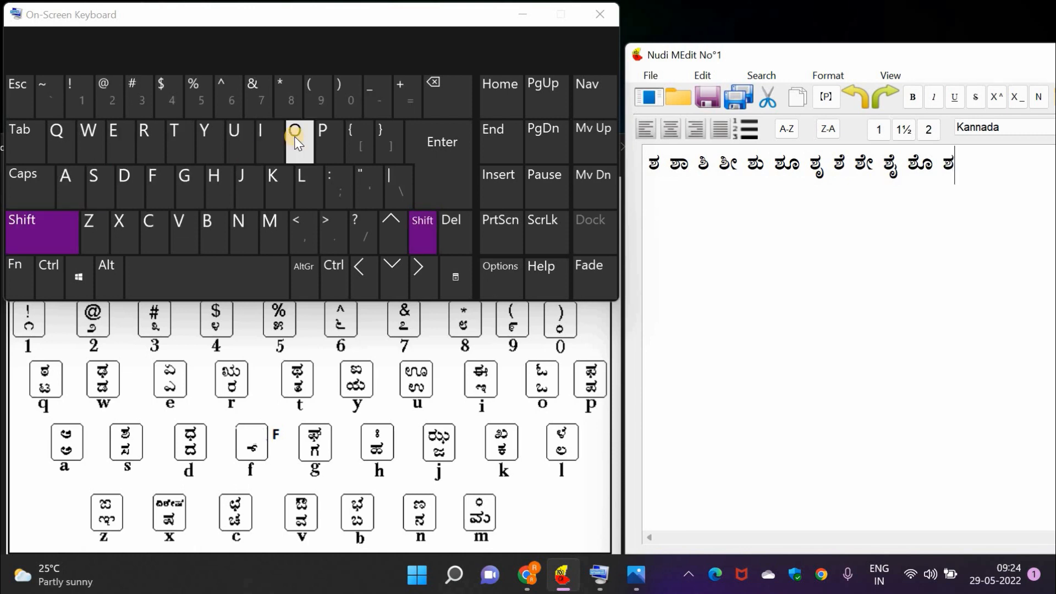
left_click(294, 138)
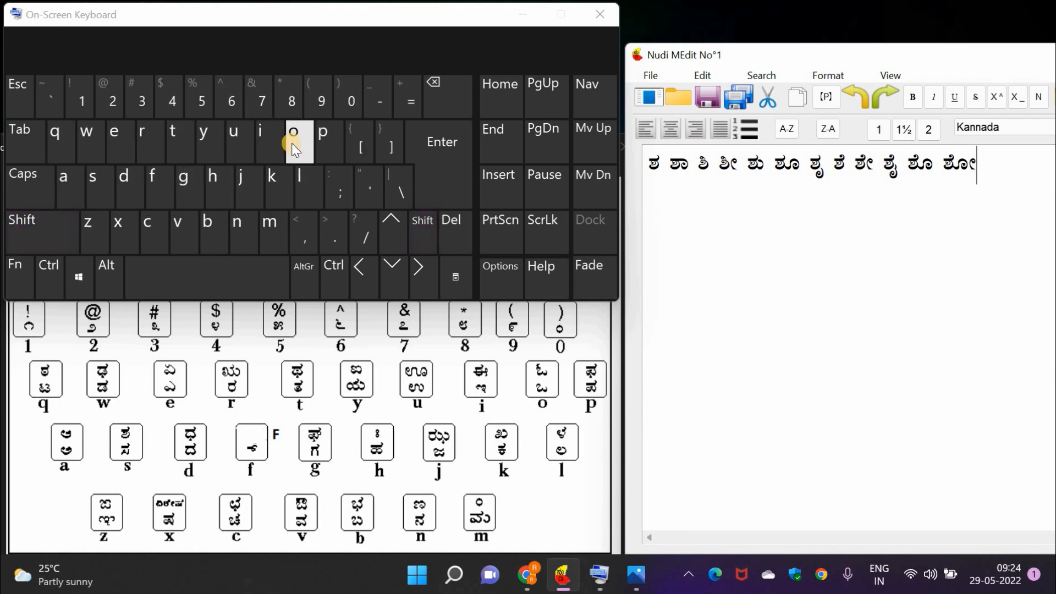
Step: Finish the syllable line with ಶೌ, ಶಂ and ಶಃ, and move the editor window slightly so the line's end fits on screen
key("shift")
left_click(92, 186)
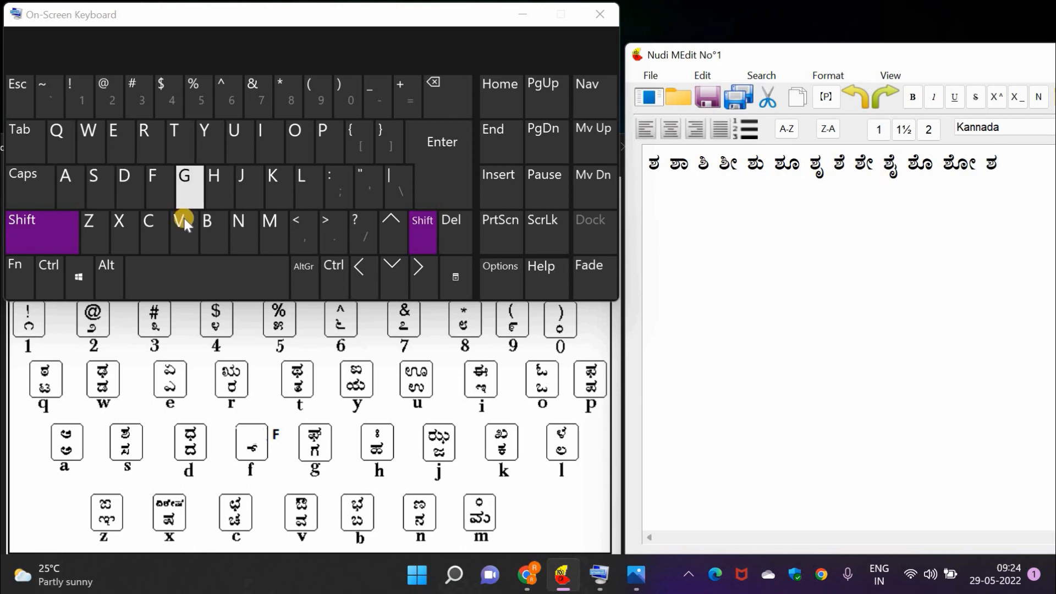
left_click(183, 225)
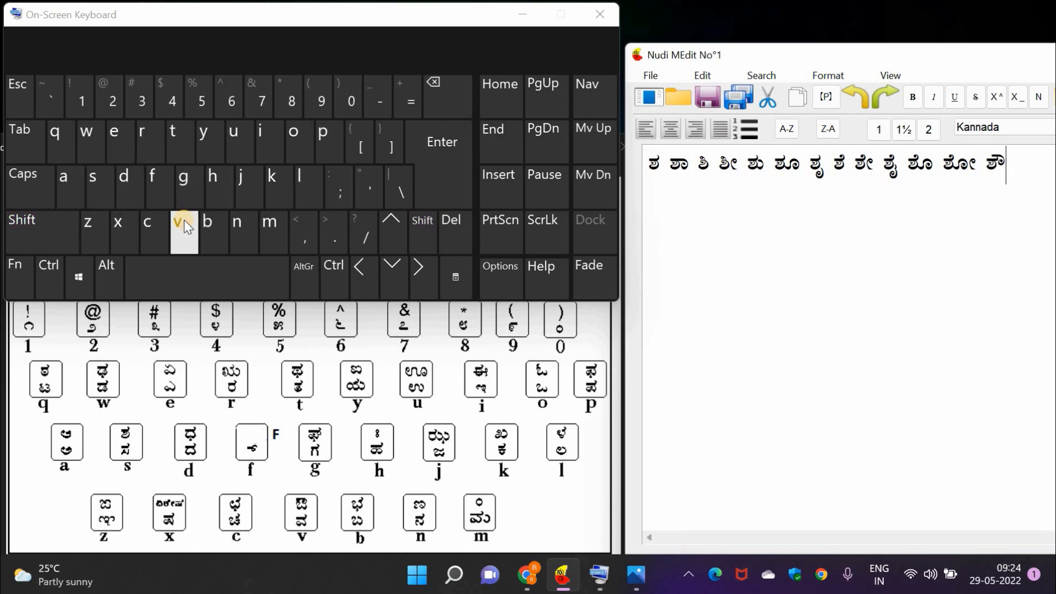
key("shift")
left_click(98, 187)
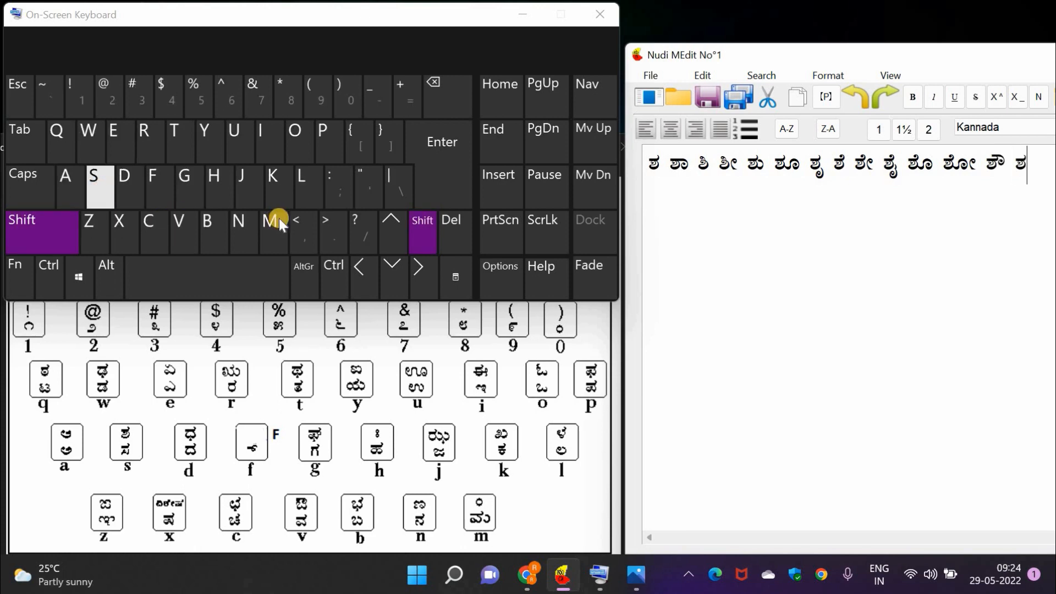
left_click(279, 225)
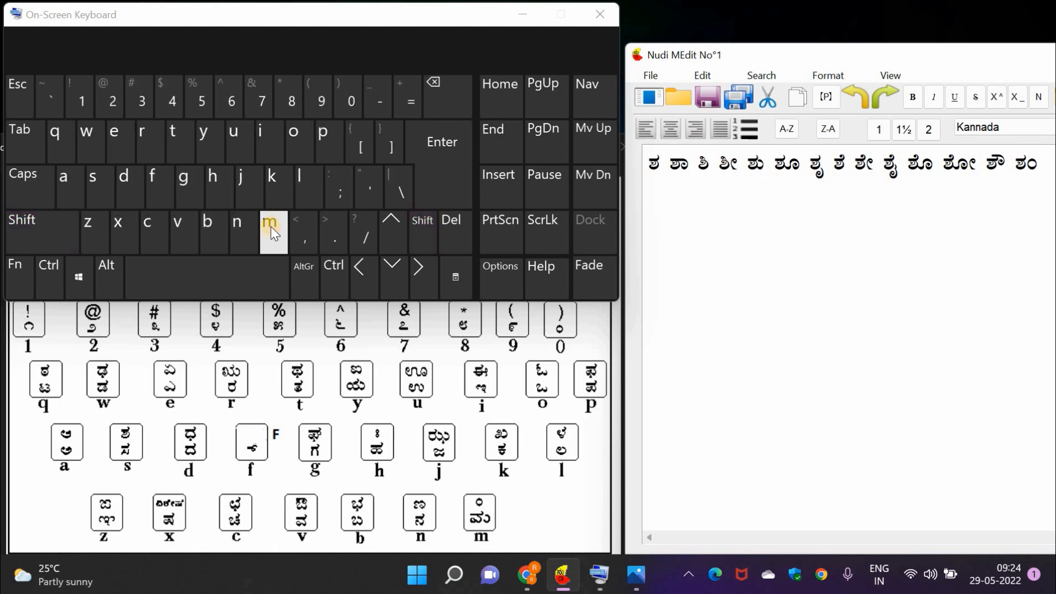
key("shift")
left_click(103, 189)
mouse_move(738, 54)
left_mouse_down()
mouse_move(680, 43)
mouse_move(731, 52)
mouse_move(719, 51)
left_mouse_up()
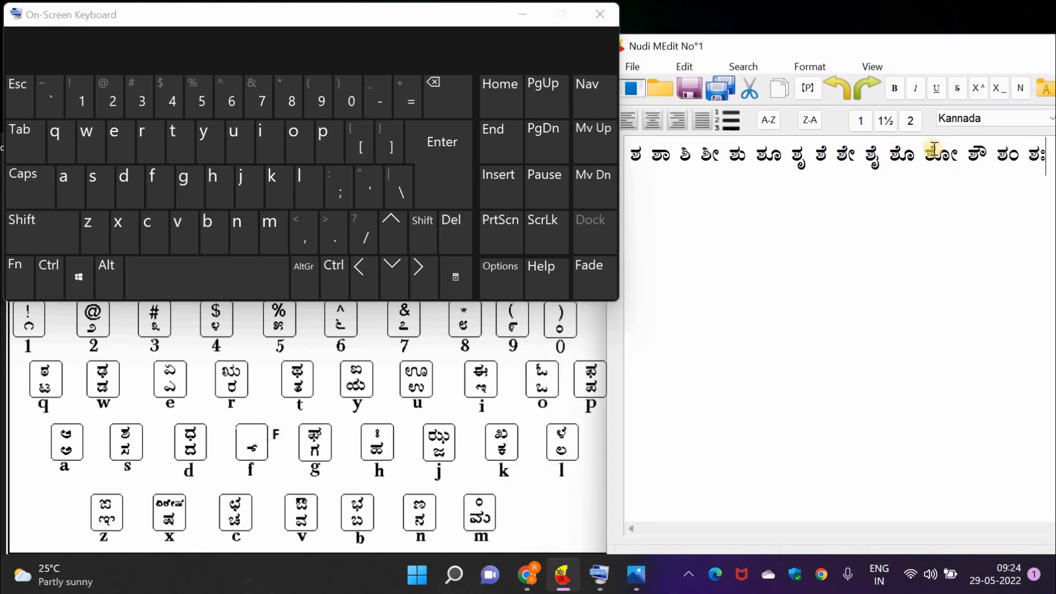
Step: Below the syllable line, leave a blank line and enter the first numbered item "೧. ಪದಗಳು"
key("Return")
type("೧. ಪ")
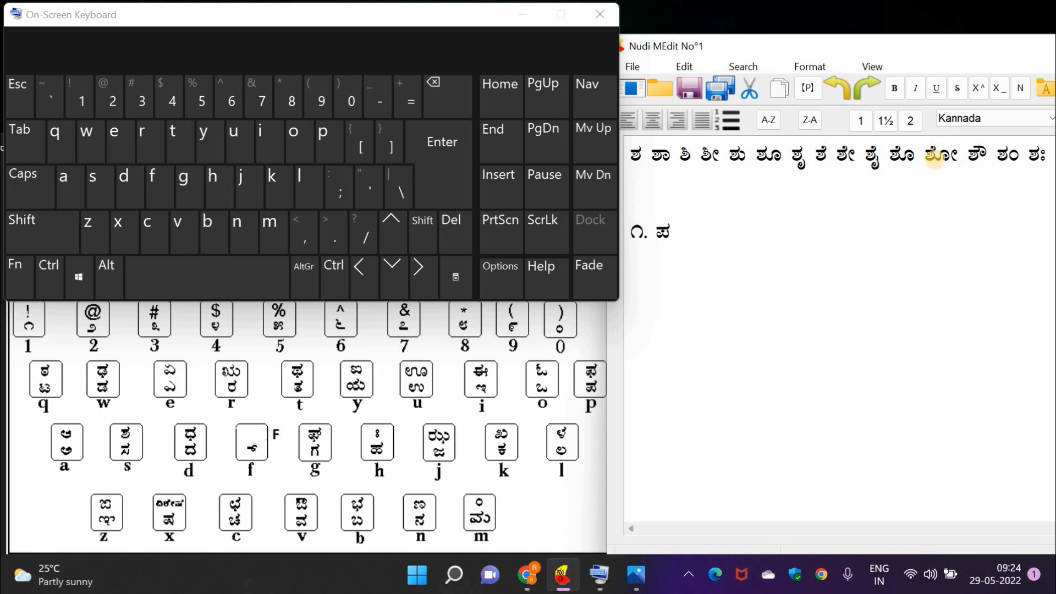
key("BackSpace")
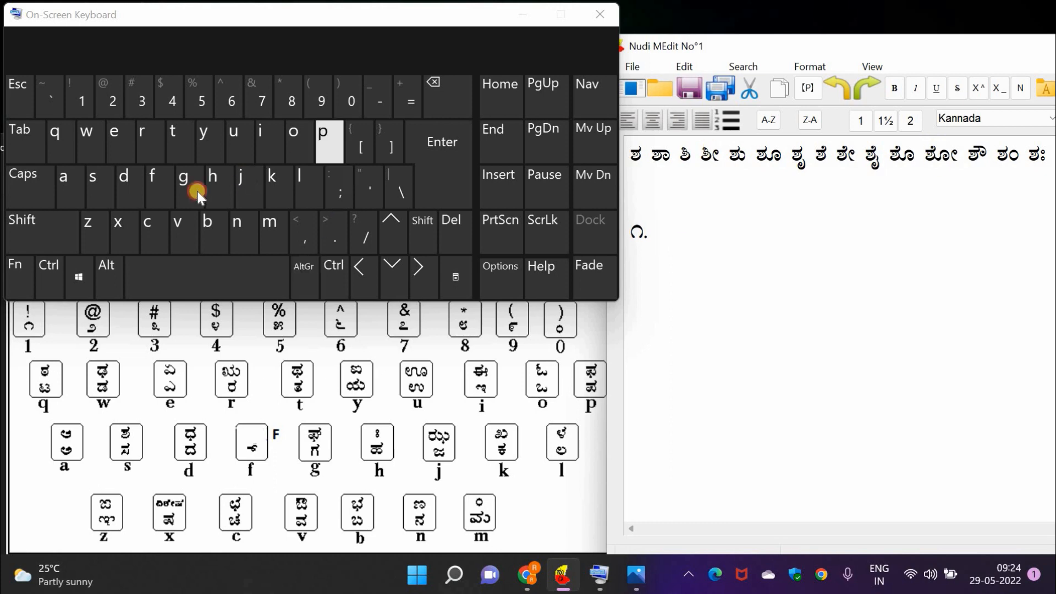
left_click(125, 189)
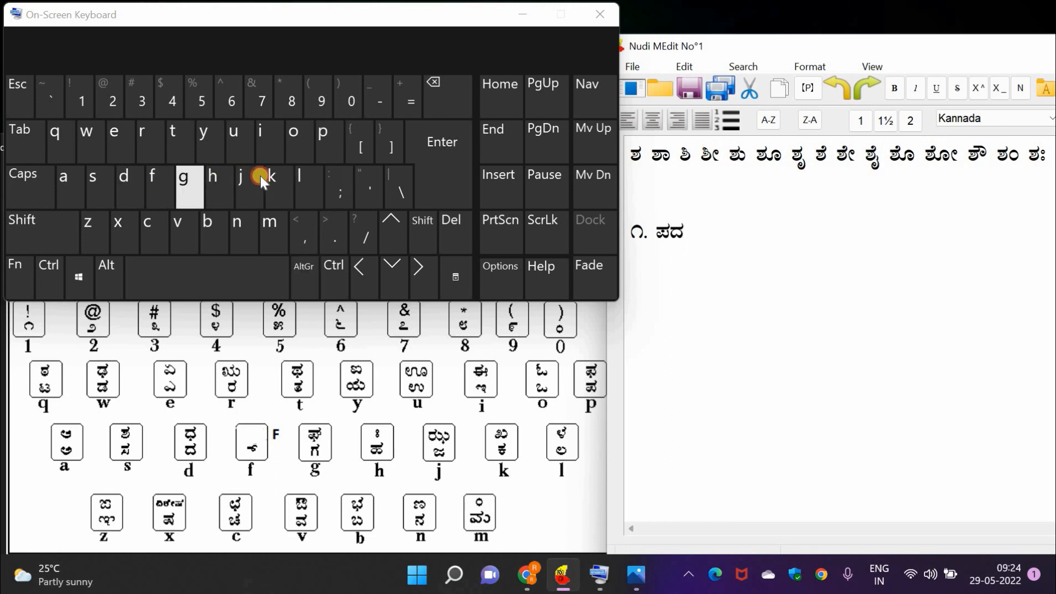
left_click(307, 175, "shift")
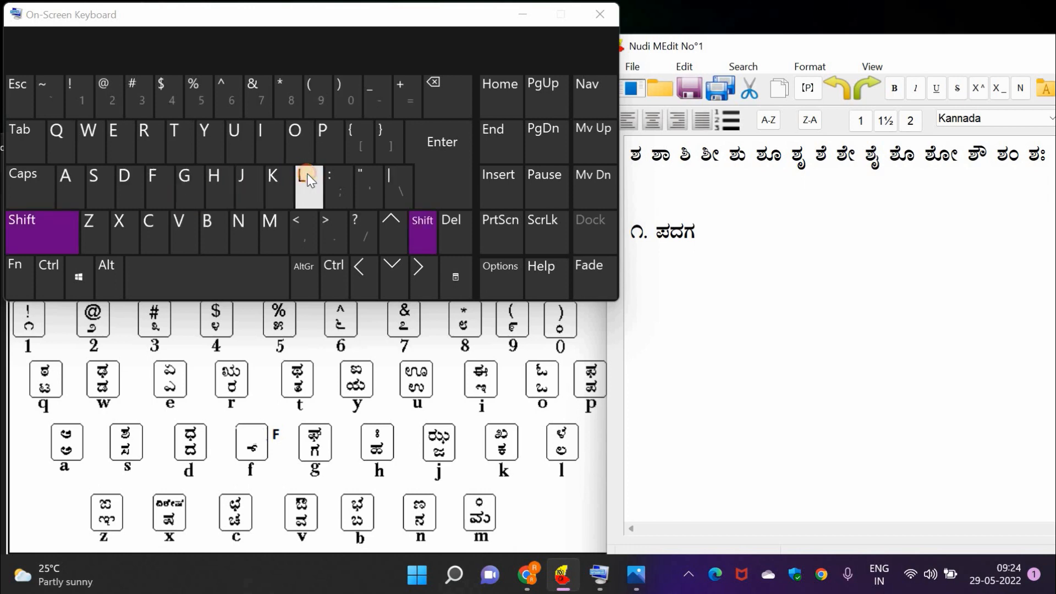
left_click(242, 145)
Step: Enter the second numbered item "೨. ಕೈಪಿಡಿ" on the line below "೧. ಪದಗಳು"
type("2.")
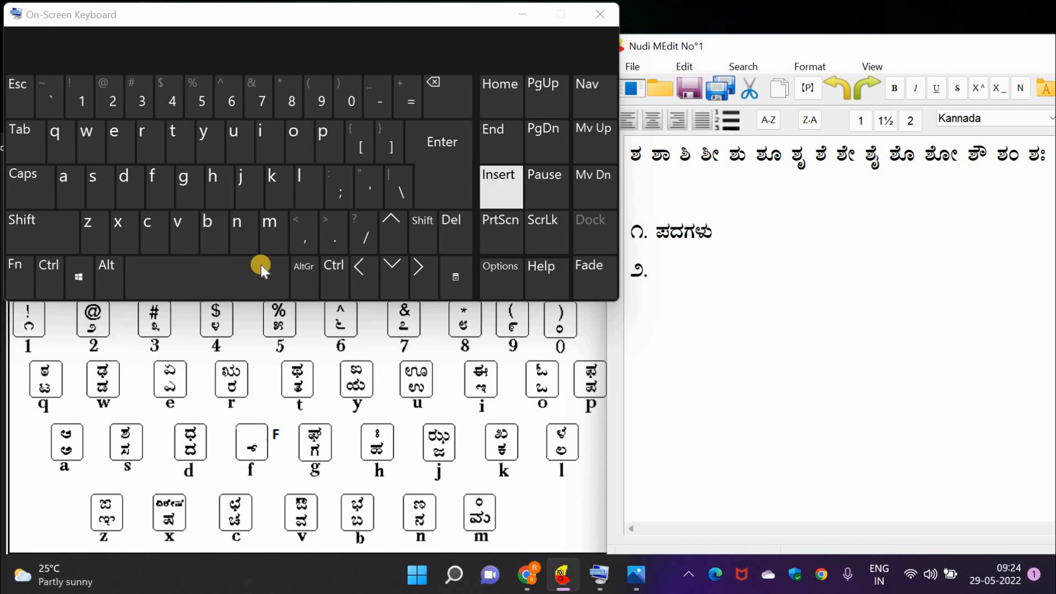
left_click(283, 183)
key("shift")
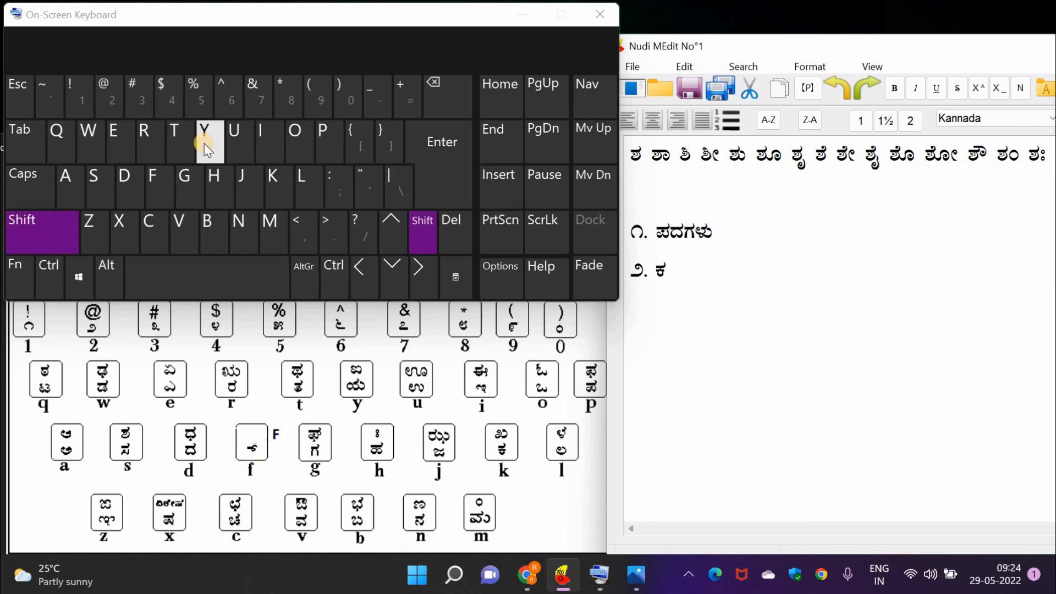
left_click(205, 146)
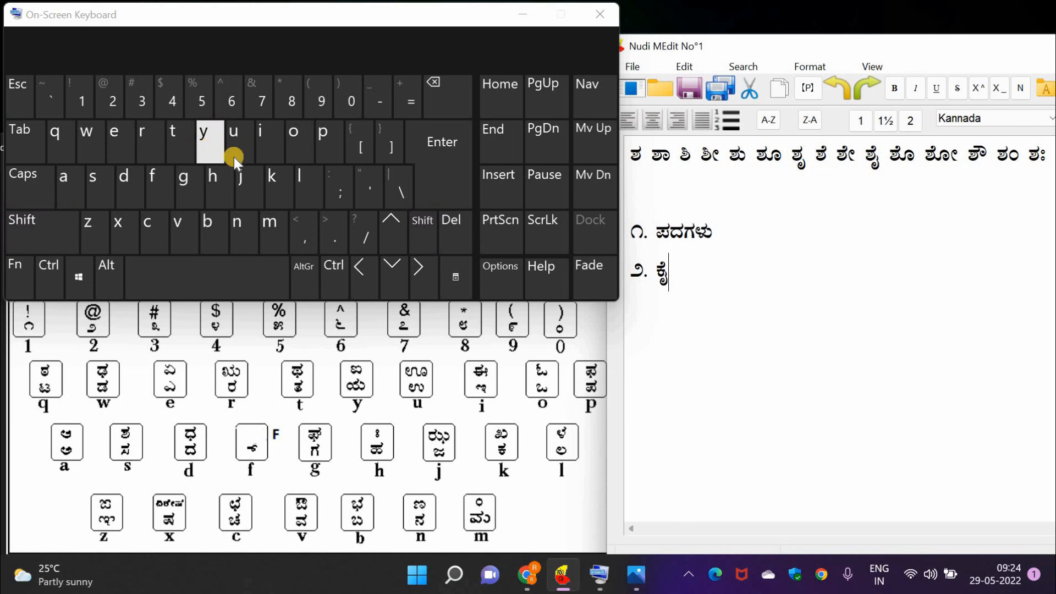
left_click(321, 142)
left_click(260, 138)
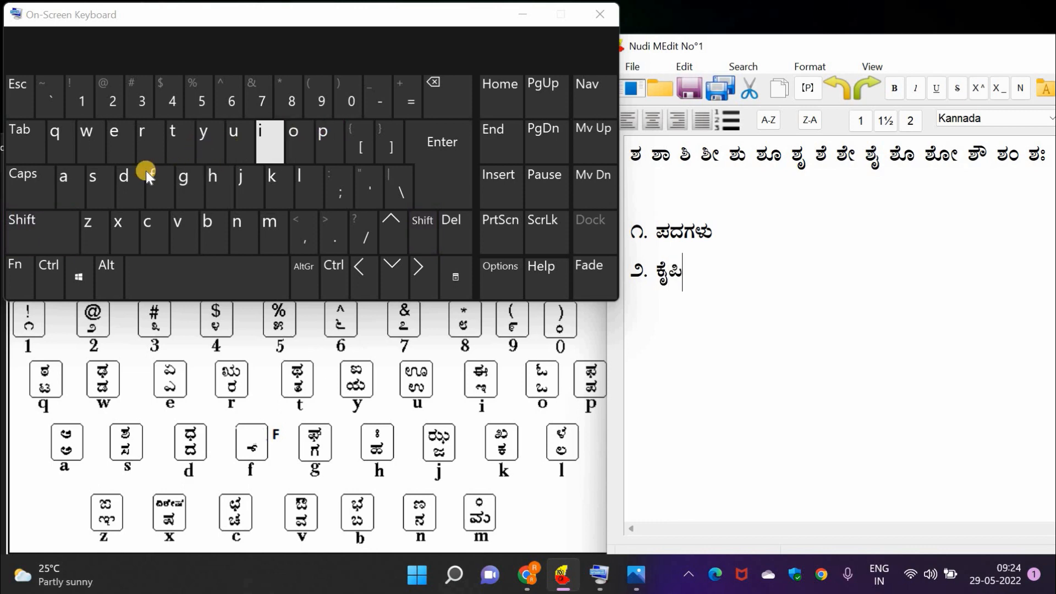
left_click(86, 152)
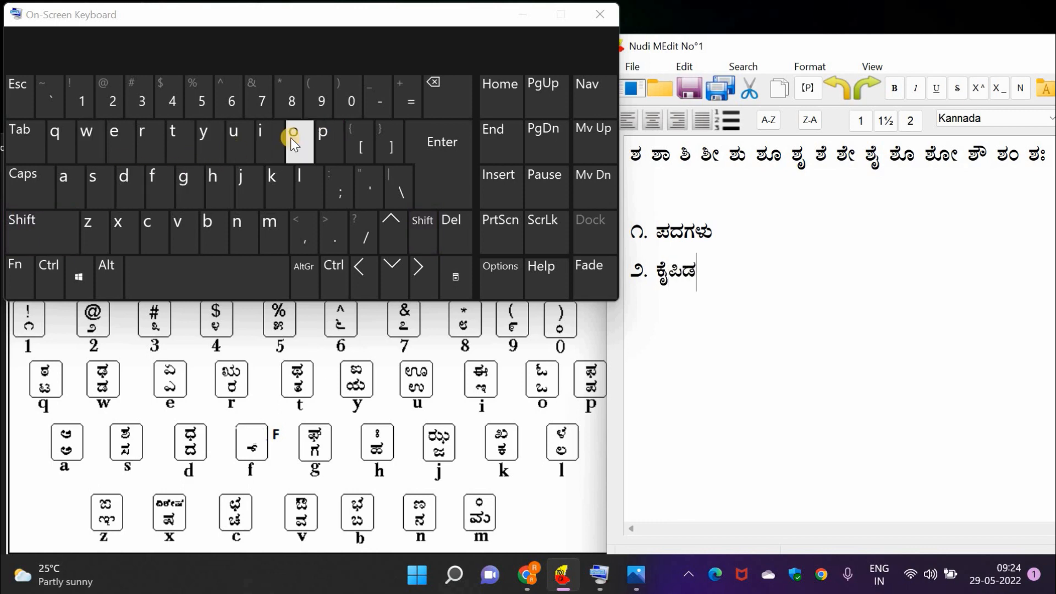
left_click(269, 139)
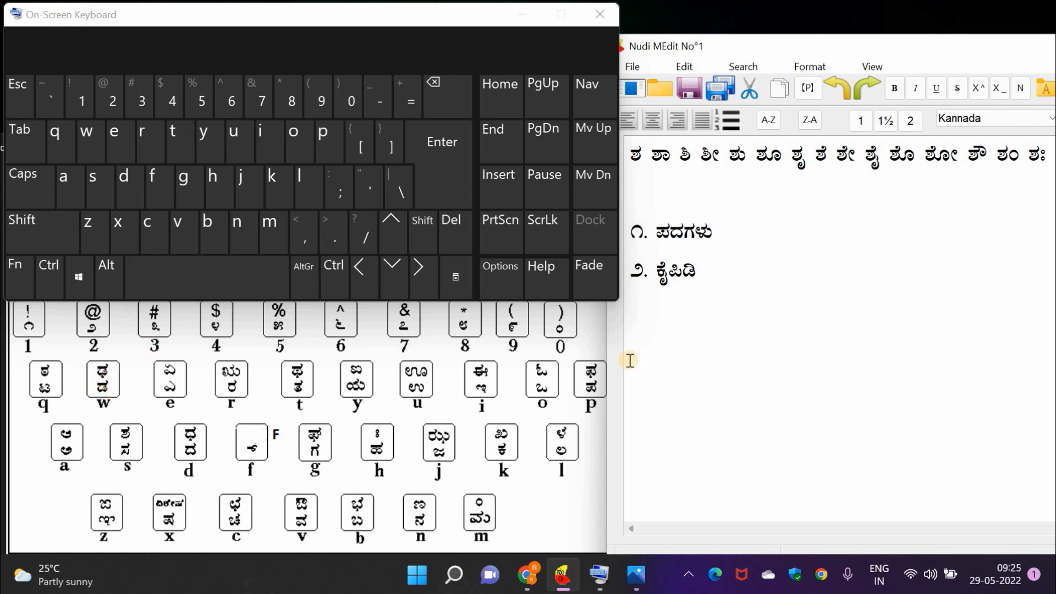
Step: Add the third numbered item "೩. ಉದಾಹರಣೆ" on a new line of the word list
left_click(748, 336)
type("3.")
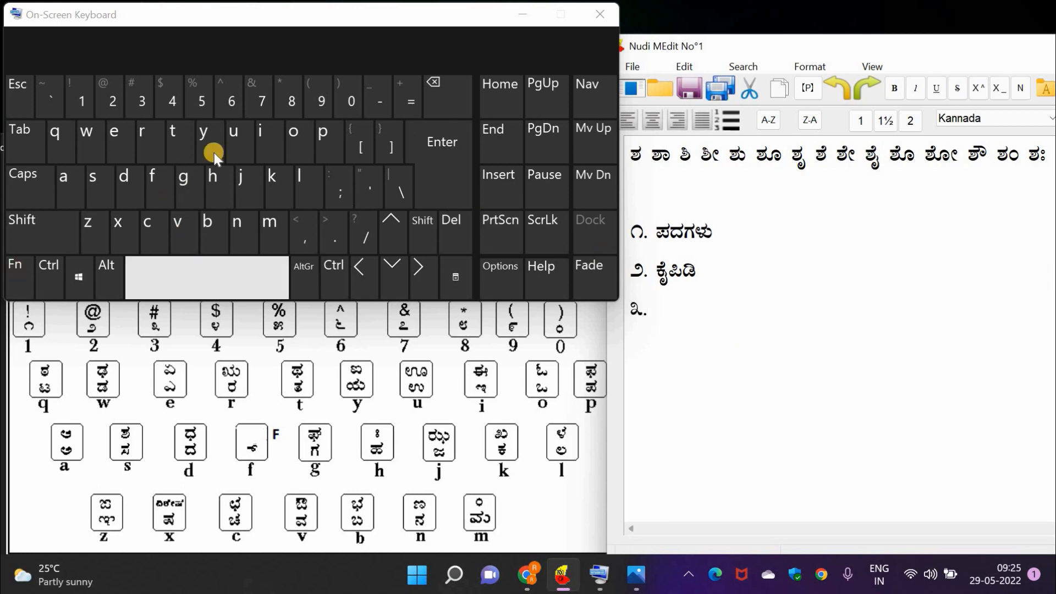
left_click(235, 133)
left_click(124, 176)
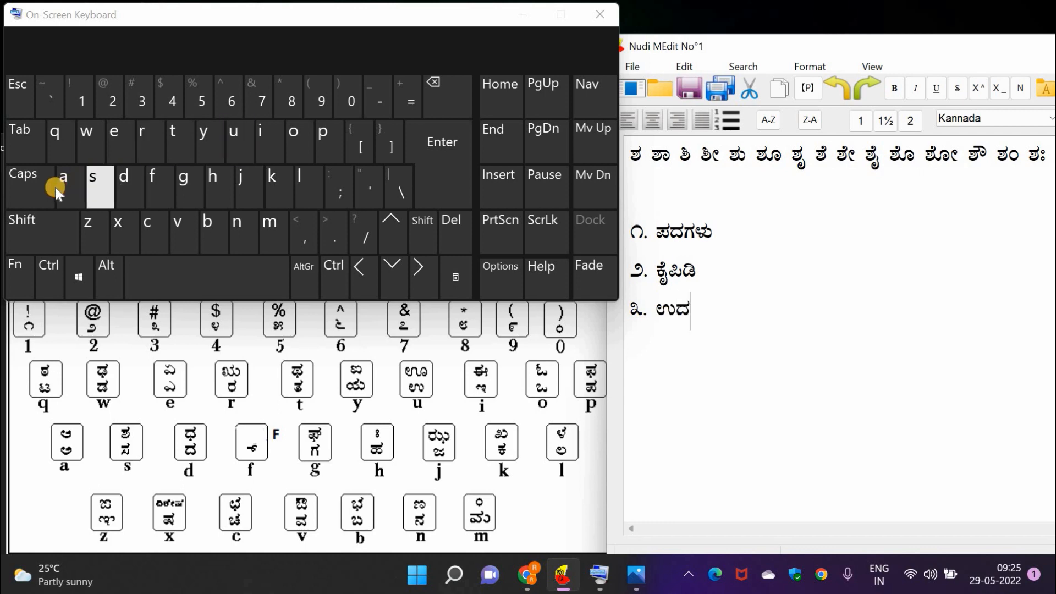
left_click(58, 176, "shift")
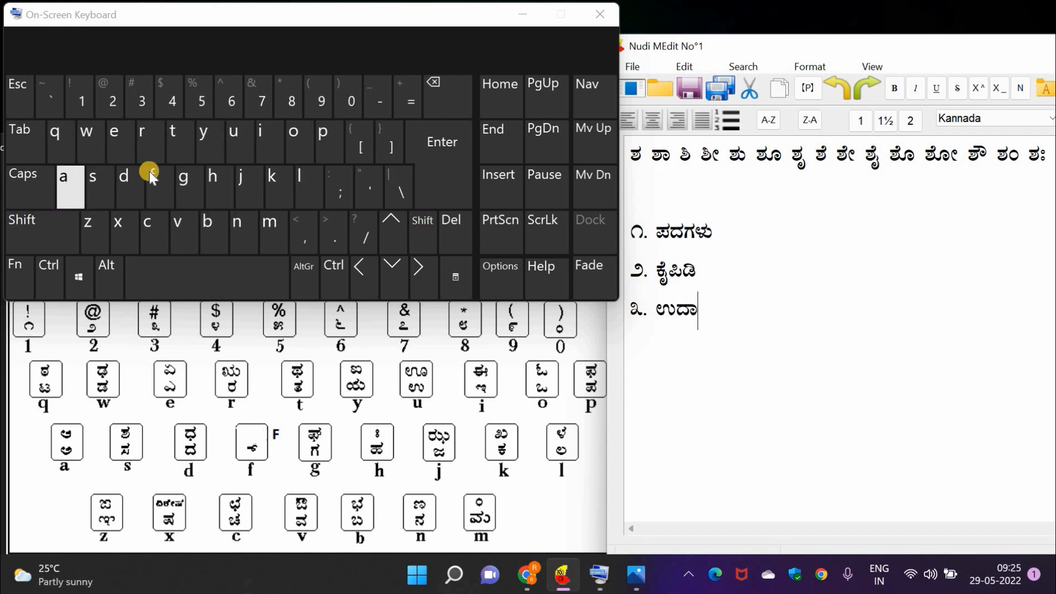
left_click(213, 176)
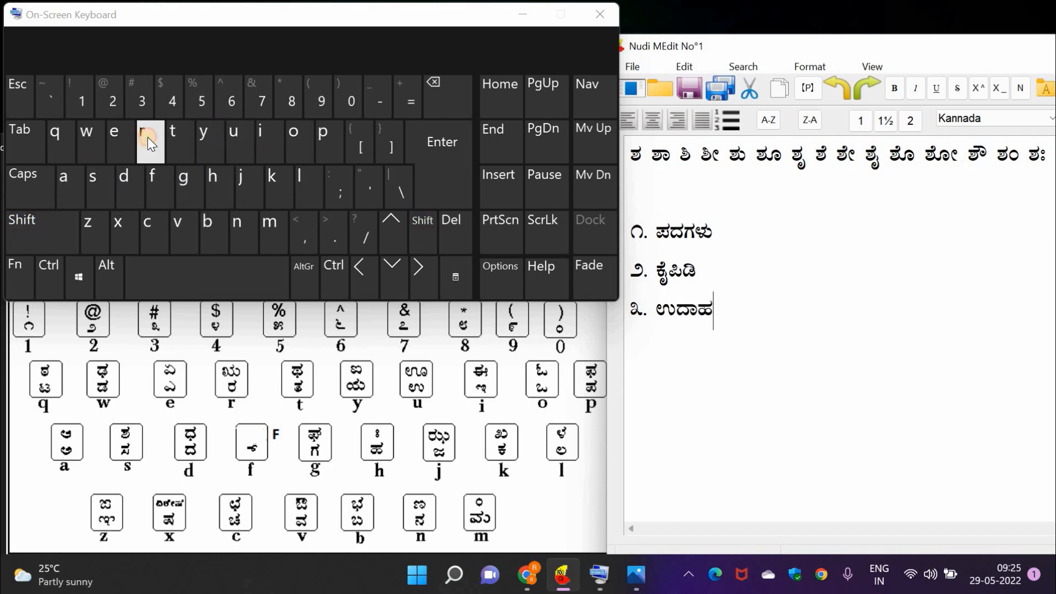
left_click(148, 139)
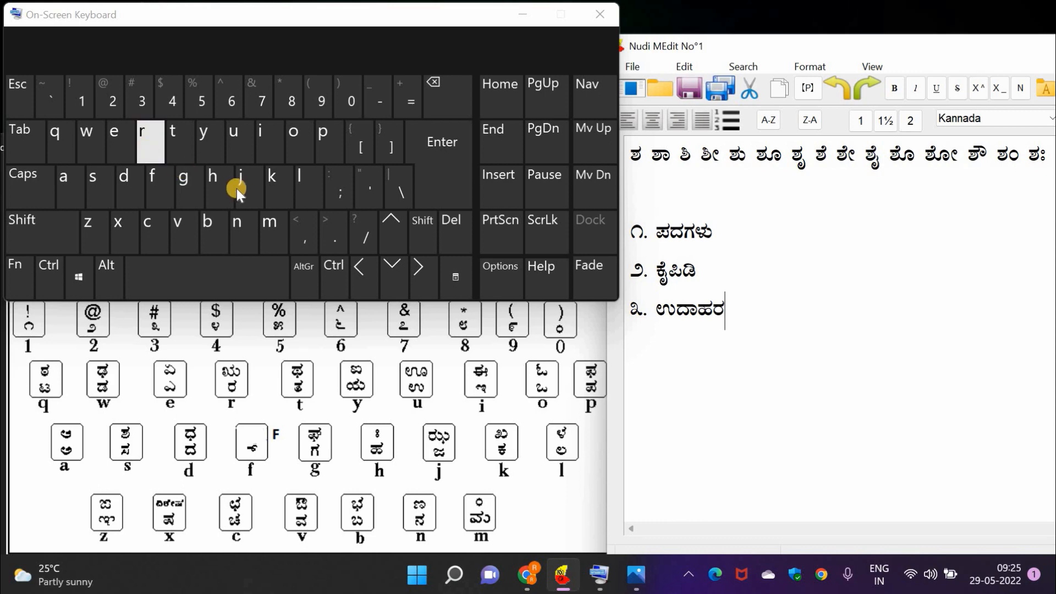
left_click(239, 219, "shift")
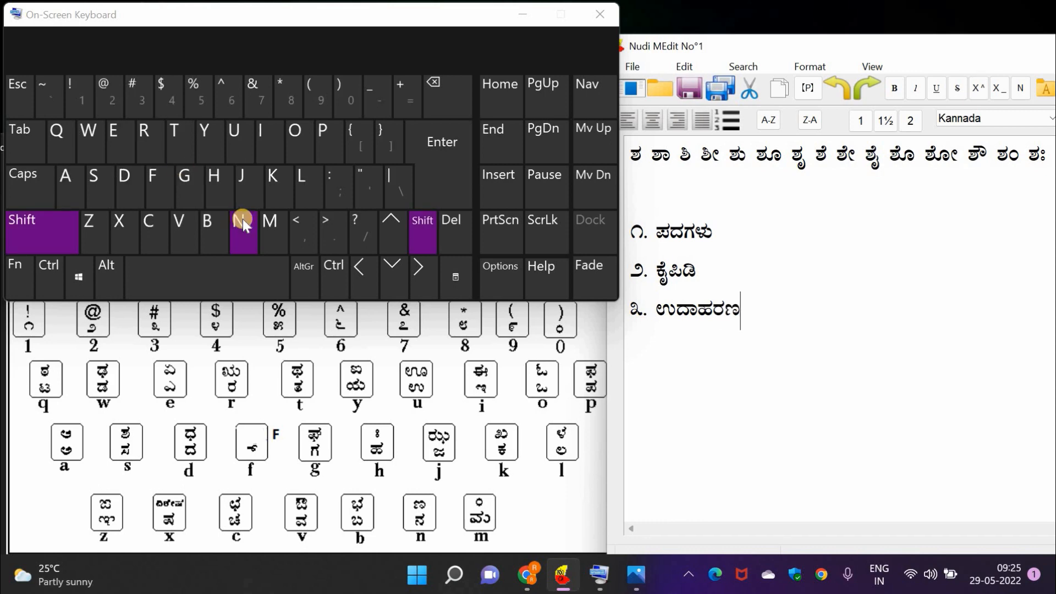
left_click(116, 135)
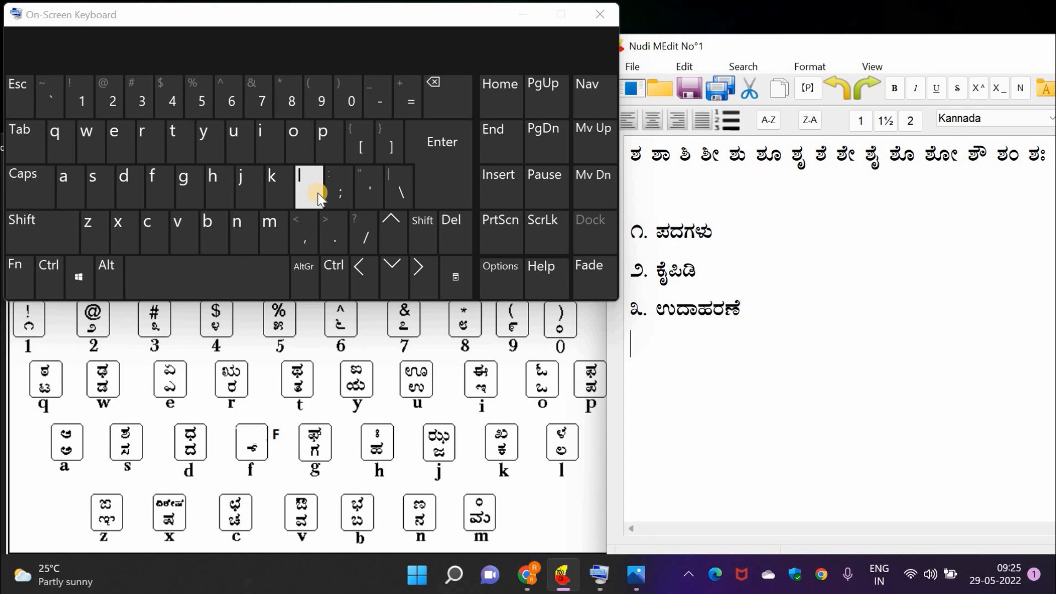
Step: Add the fourth item "೪ ಯೋಗವಾಹಕಗಳು" to the word list, with no period after its number
left_click(317, 194)
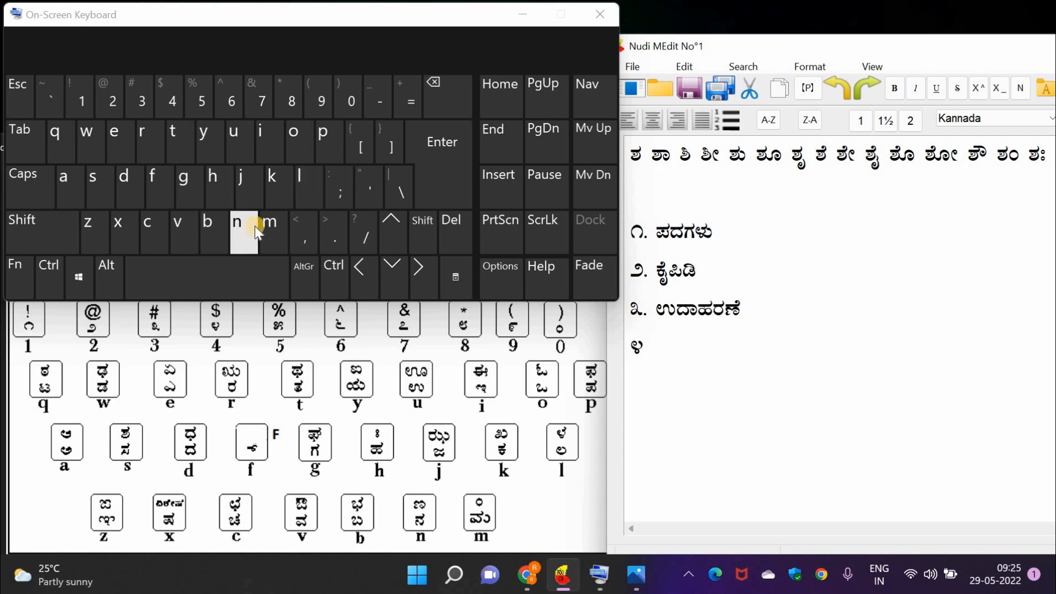
left_click(209, 151)
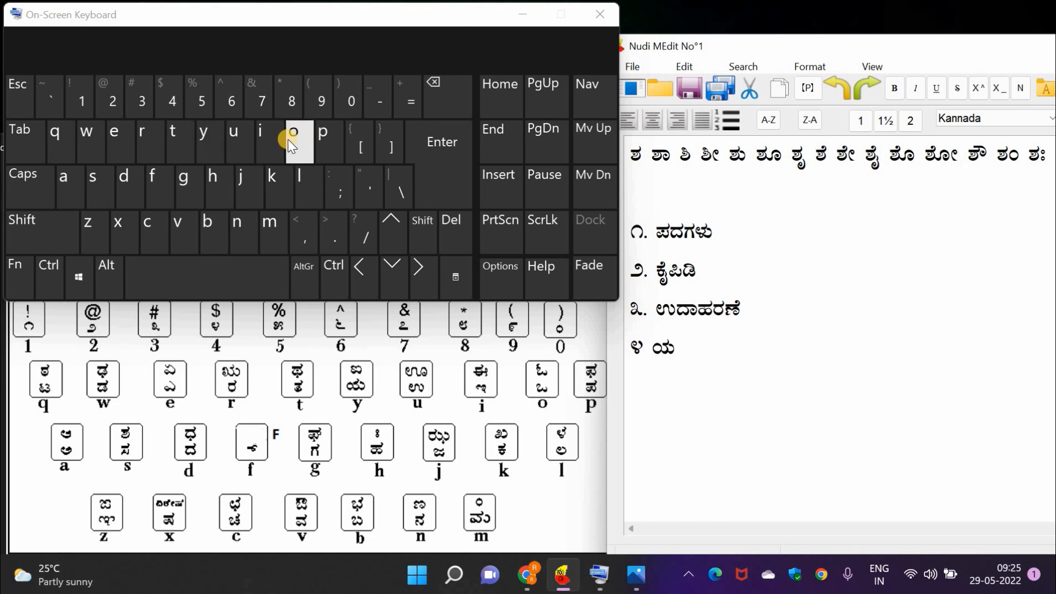
left_click(290, 139, "shift")
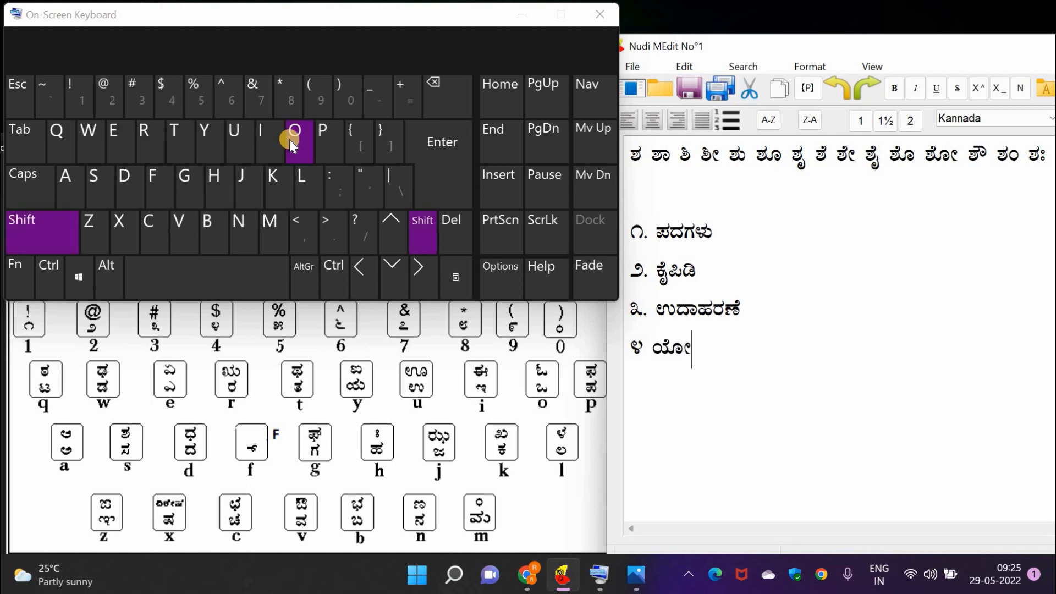
left_click(197, 186)
left_click(184, 219)
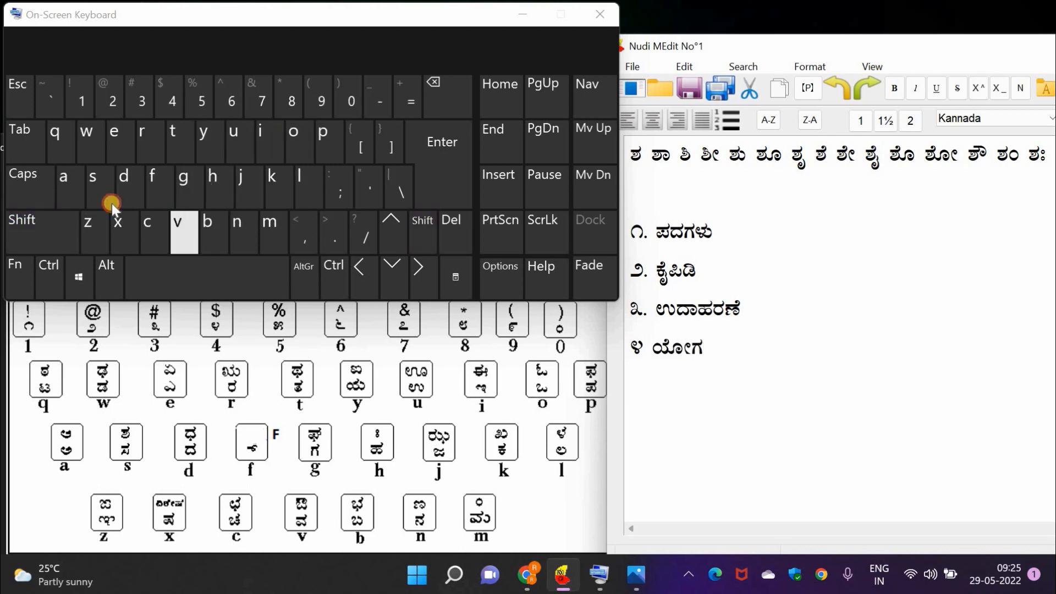
left_click(77, 190, "shift")
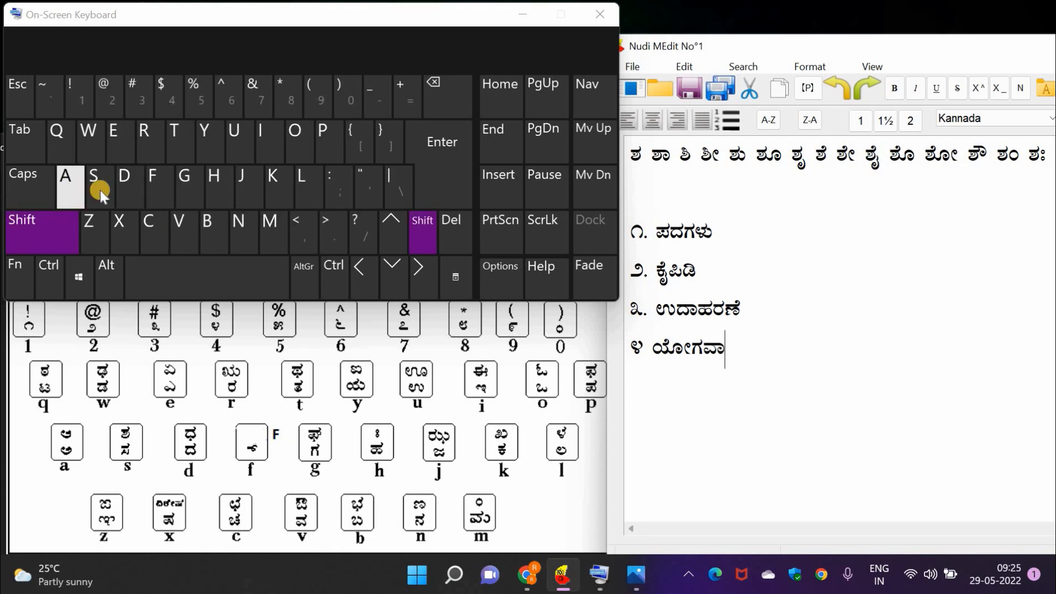
left_click(216, 180)
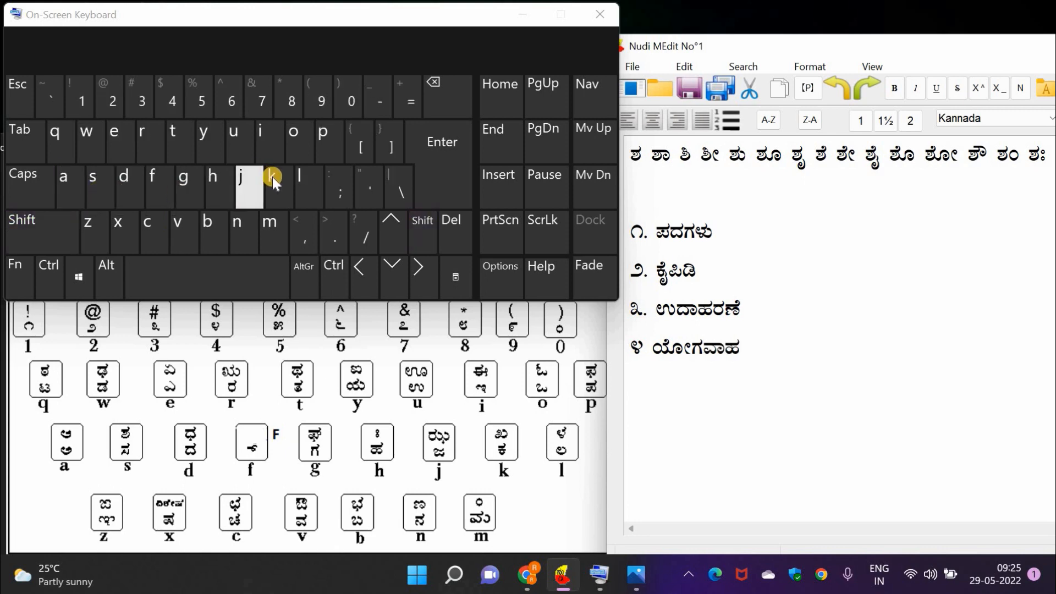
left_click(272, 177)
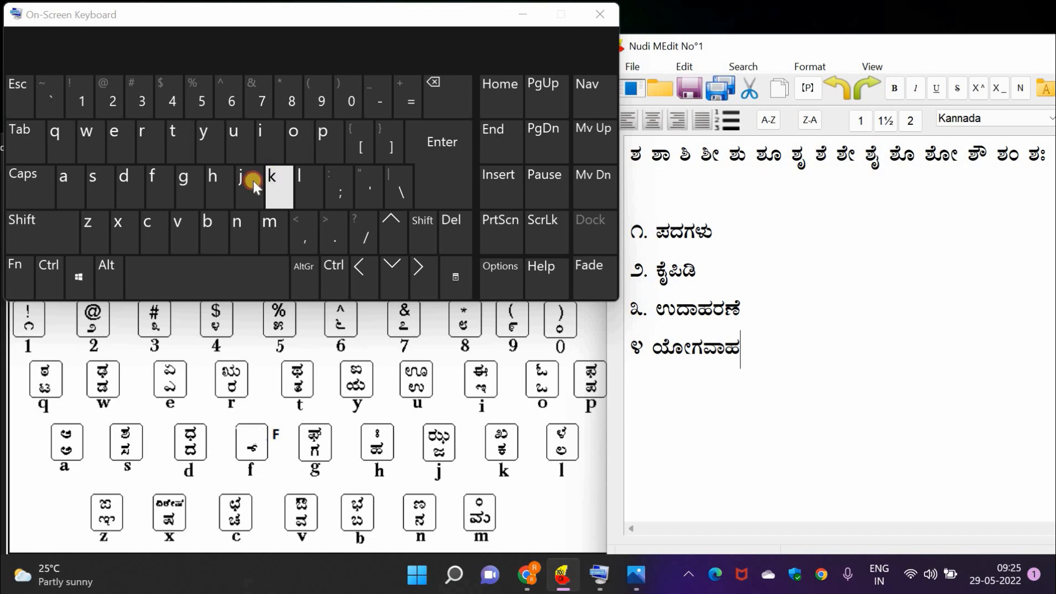
left_click(184, 179)
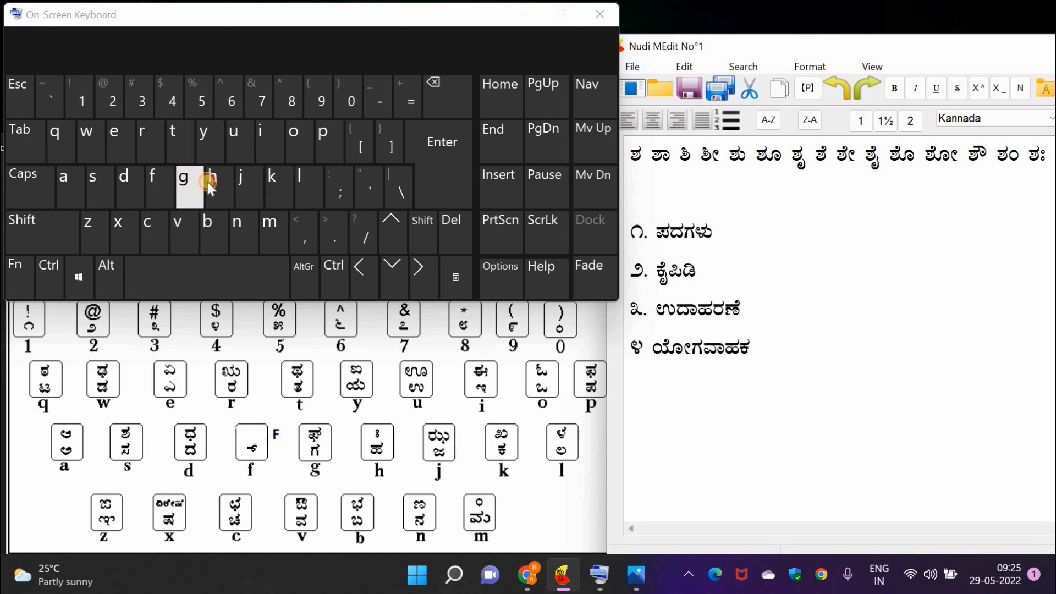
left_click(308, 187, "shift")
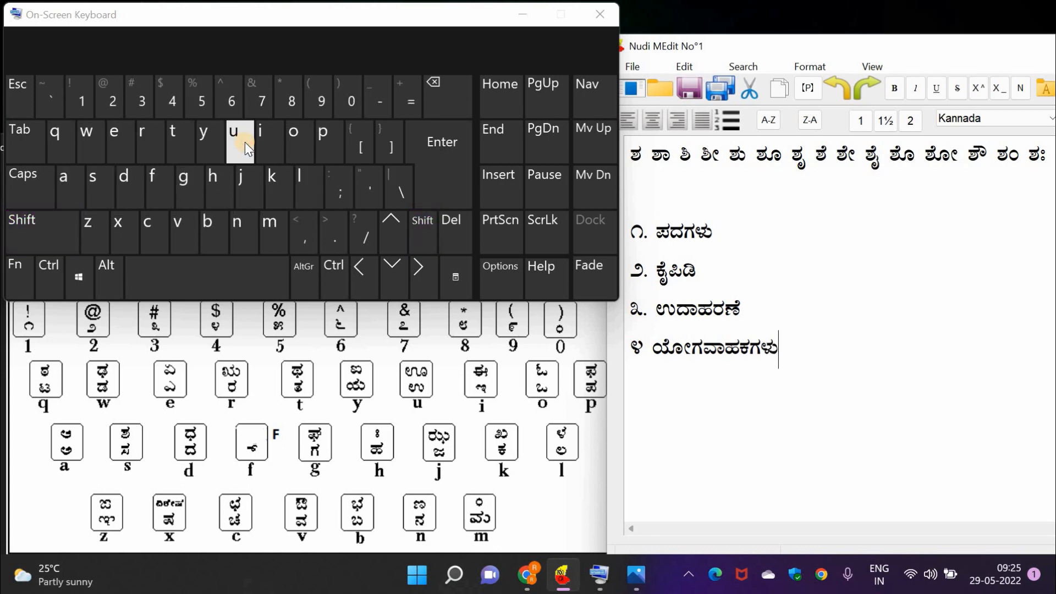
Step: Add the fifth numbered item "೫. ನುಡಿ" on its own line and start a new line below it
key("Return")
type("೫. ನು")
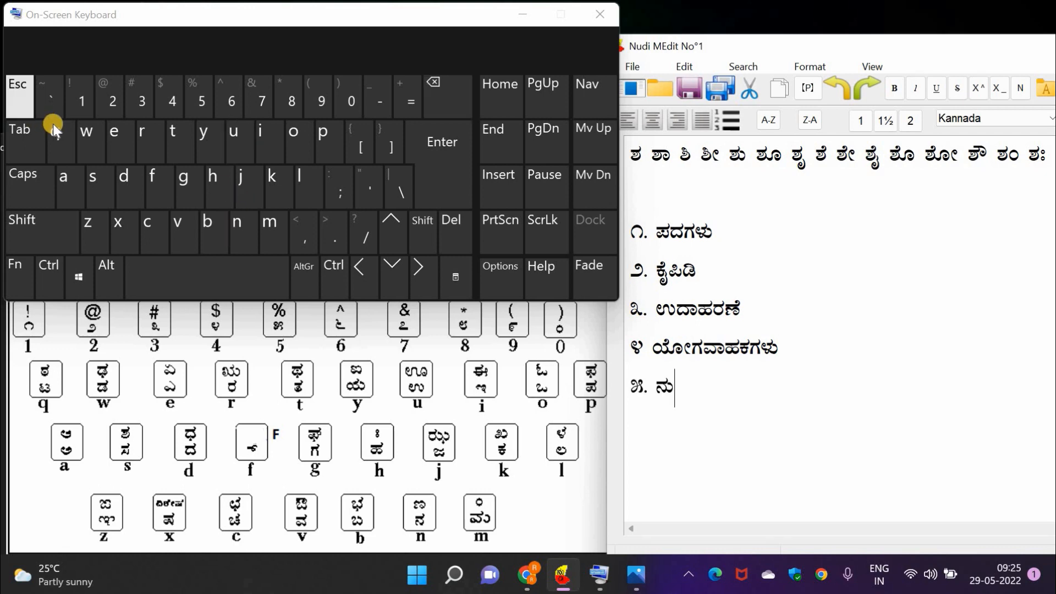
left_click(88, 131)
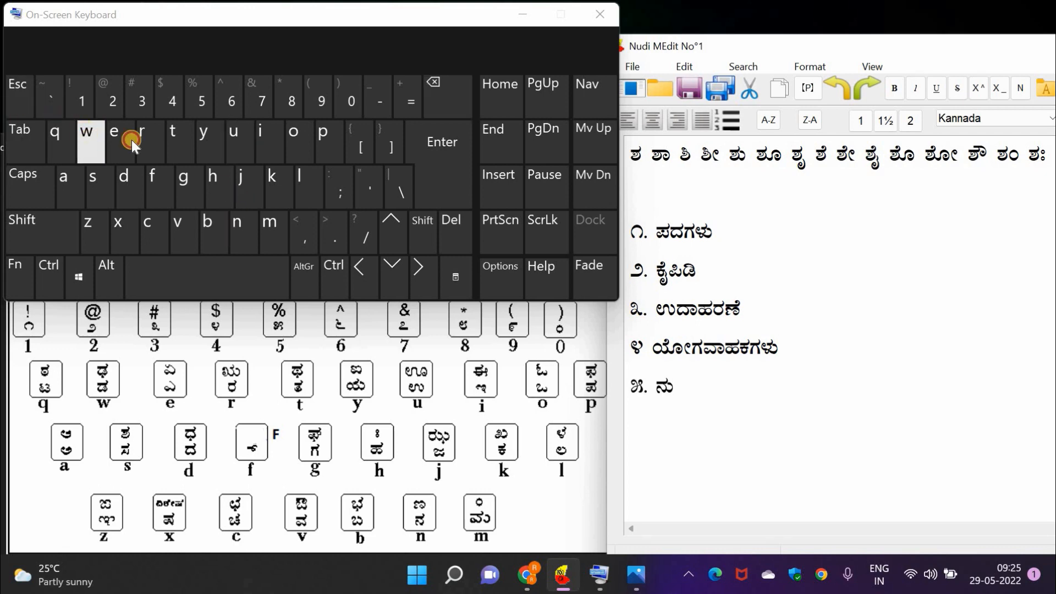
left_click(259, 132)
key("Return")
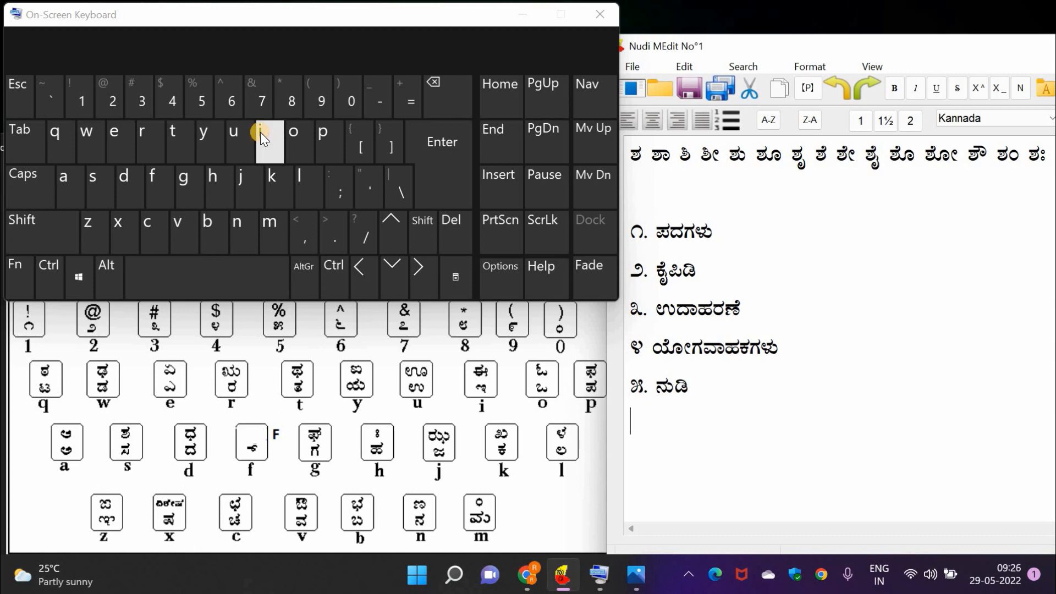
Step: Enter the sixth numbered item "೬. ವಿಧಗಳಿವೆ" below "೫. ನುಡಿ"
type("೬.")
left_click(182, 224)
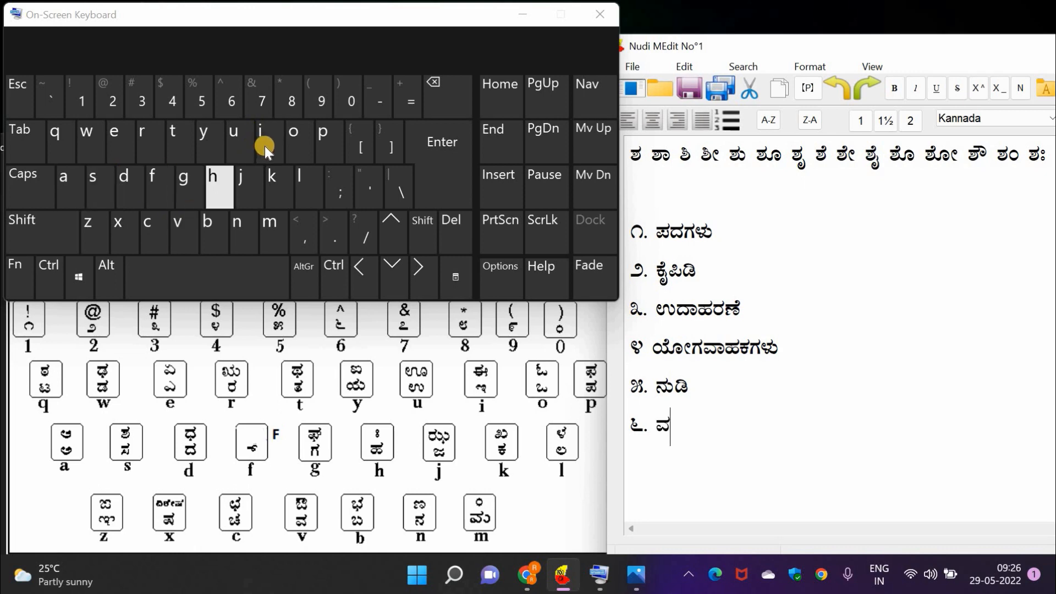
type("ಿ")
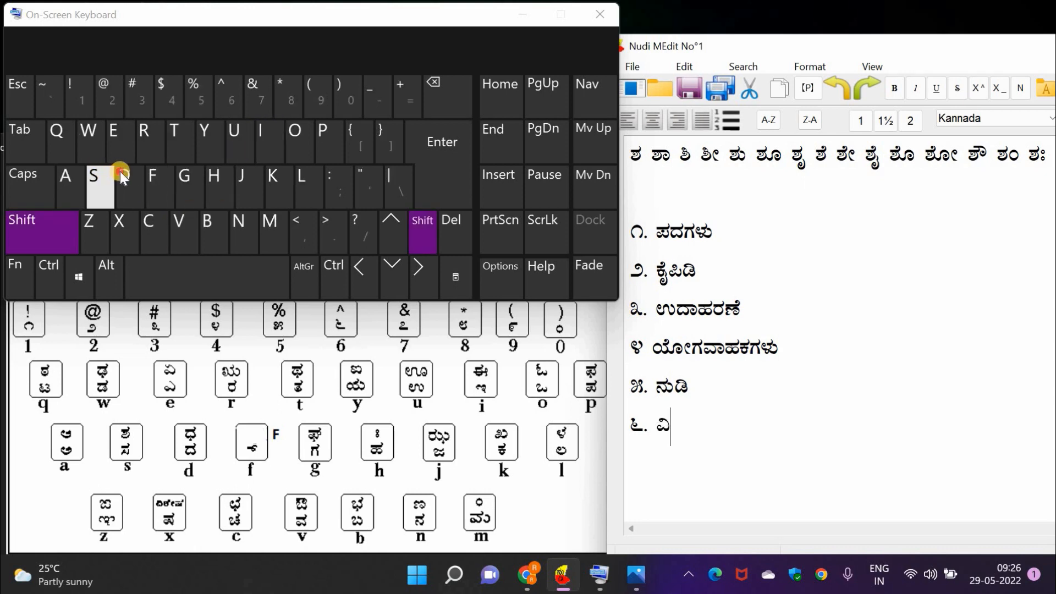
left_click(123, 171)
left_click(182, 172)
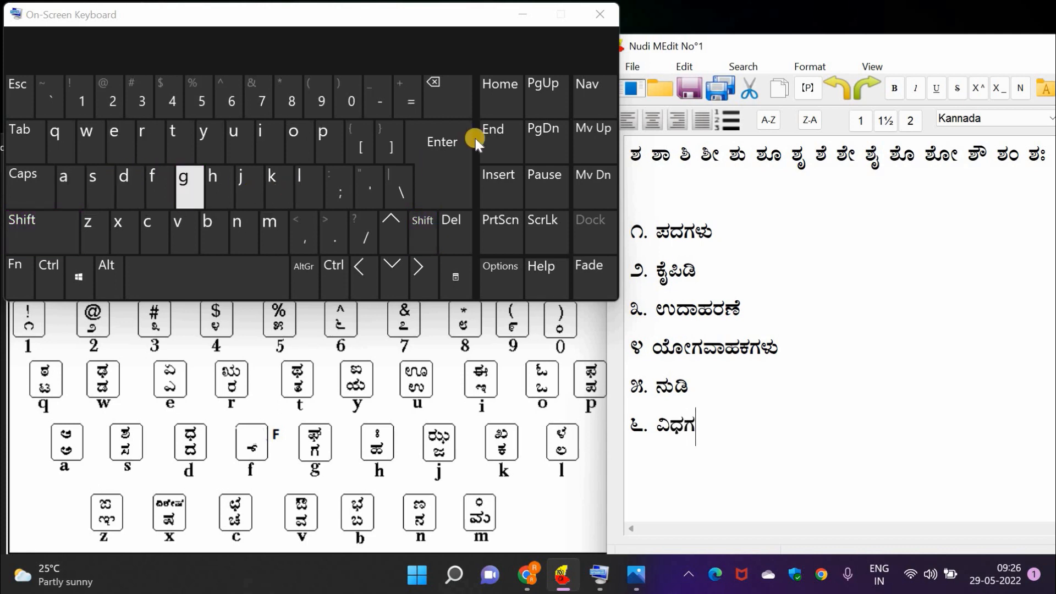
key("shift")
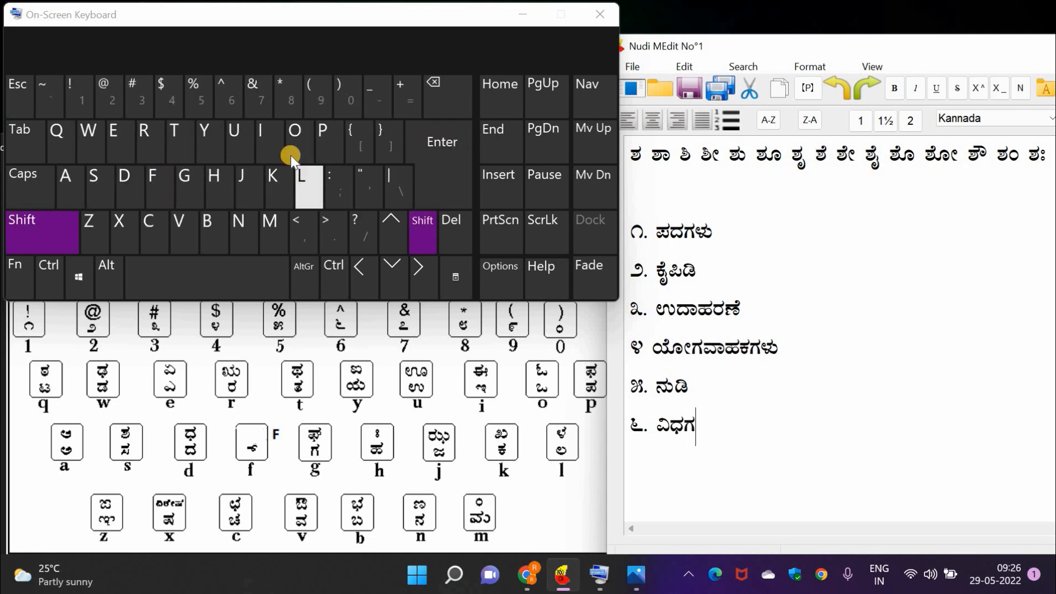
left_click(300, 168)
left_click(266, 145)
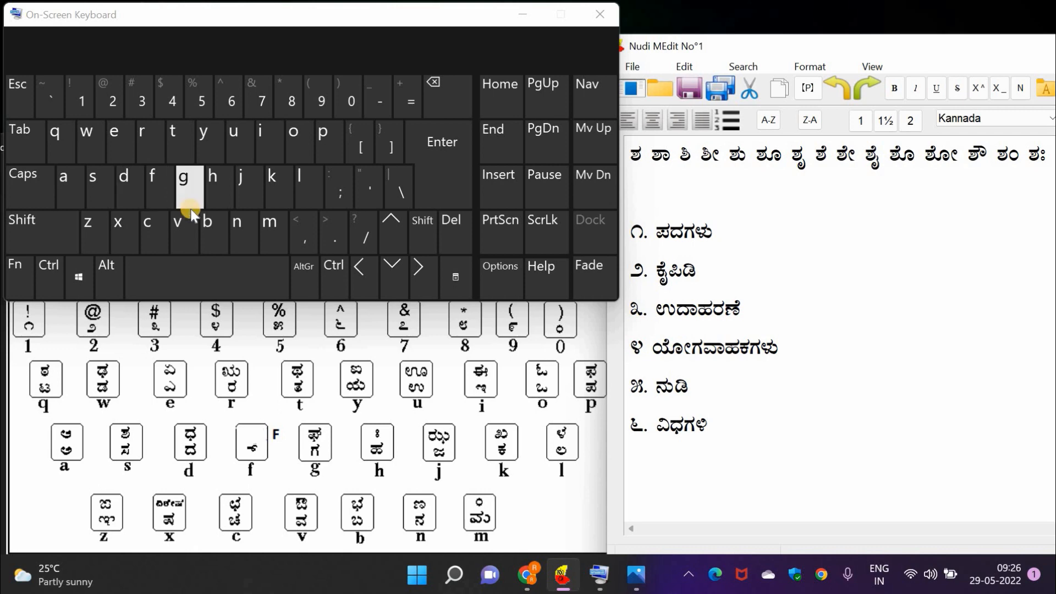
left_click(183, 222)
left_click(125, 150)
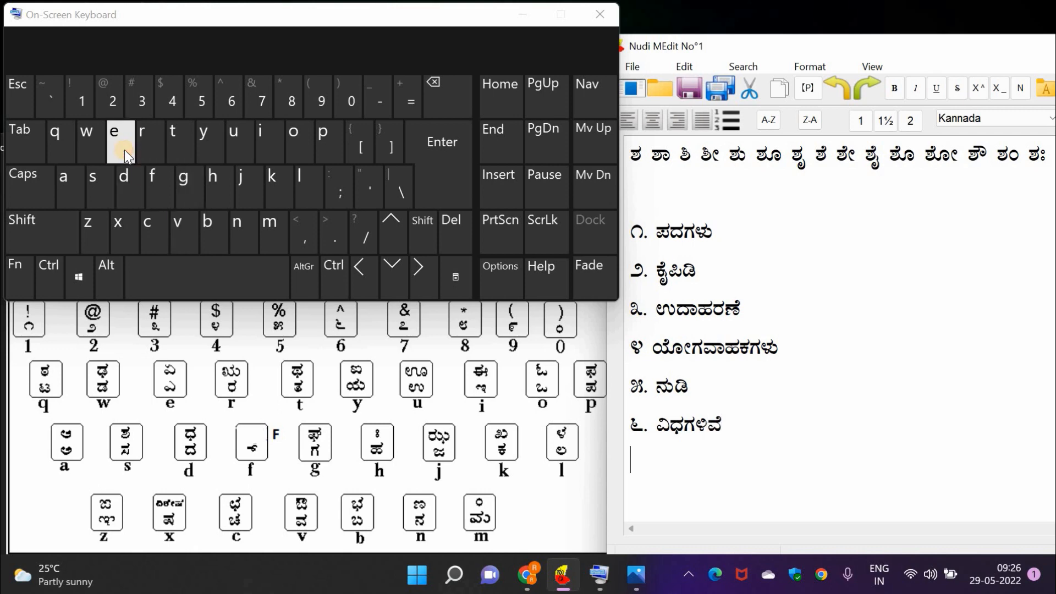
Step: Enter the seventh numbered item "೭. ನಲಿಕಲಿ" below "೬. ವಿಧಗಳಿವೆ"
type("೭.")
left_click(236, 228)
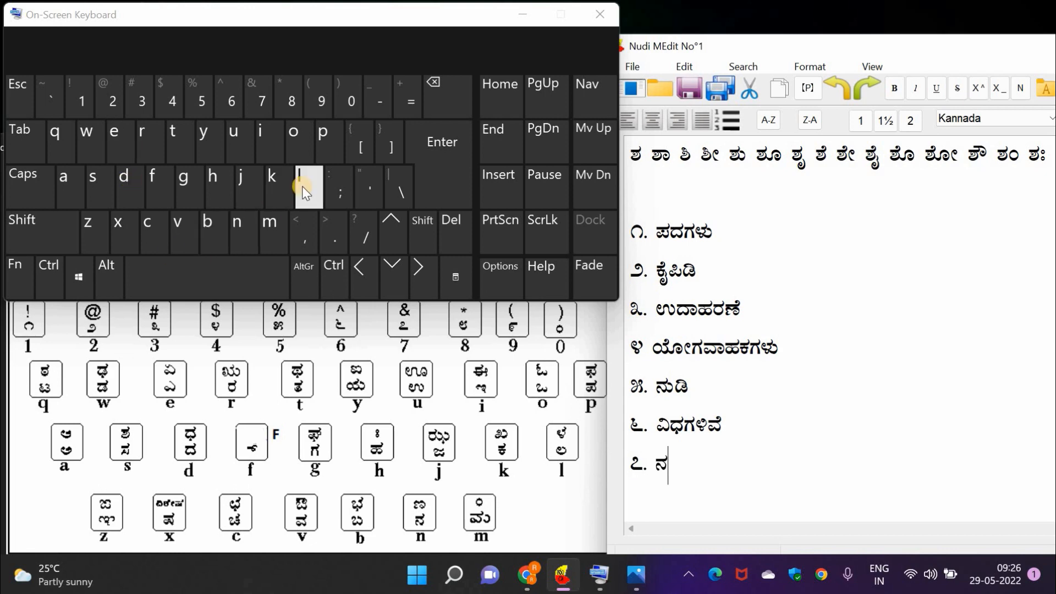
type("ಲಿಕ")
left_click(299, 176)
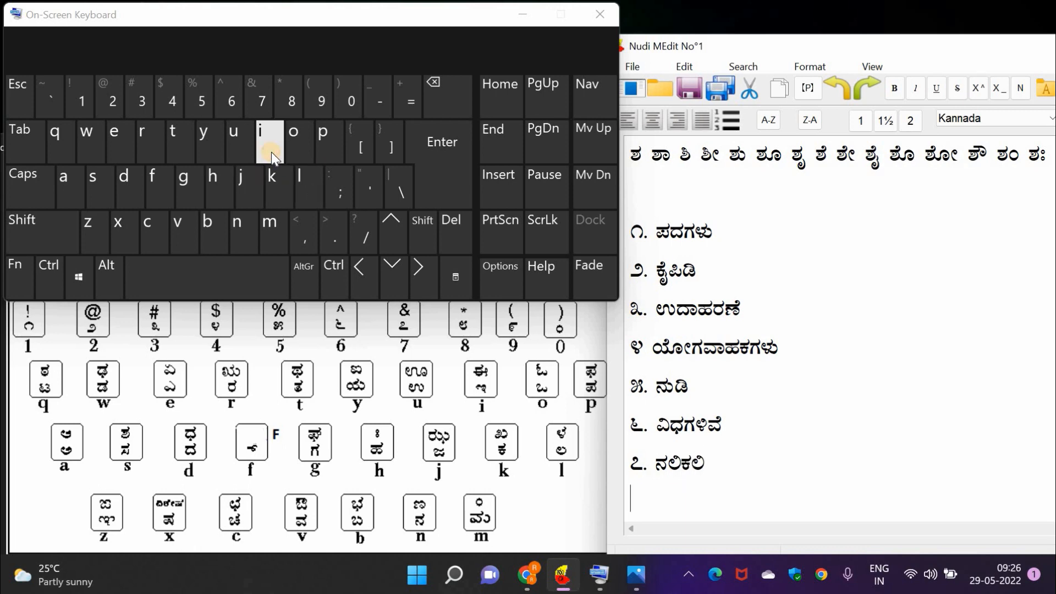
Step: Add the eighth numbered item "೮. ಜೊತೆಯಾಗಿ" to the word list and start a new line below it
type("೮.")
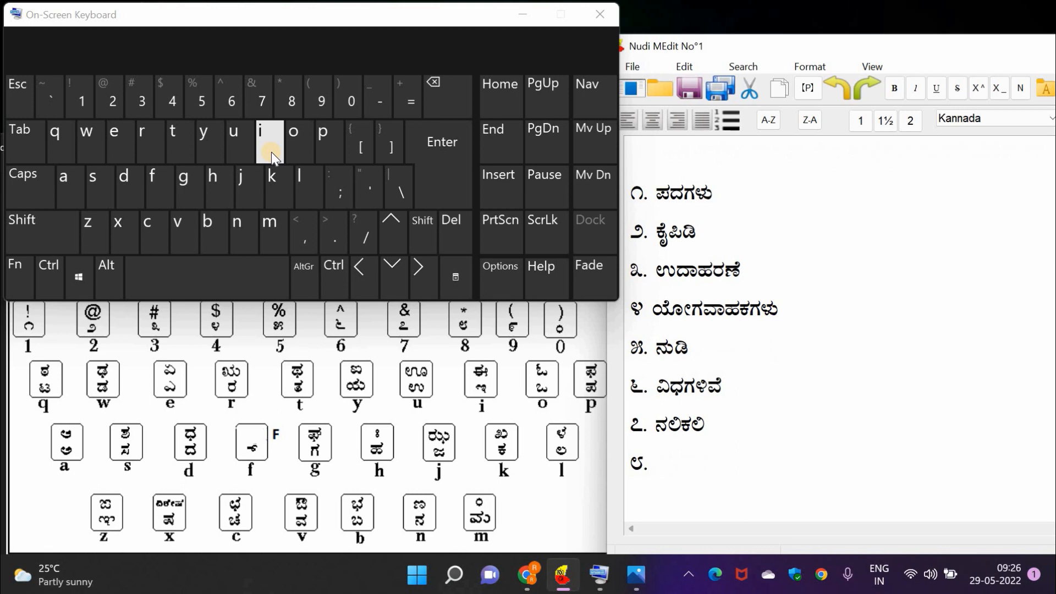
left_click(241, 179)
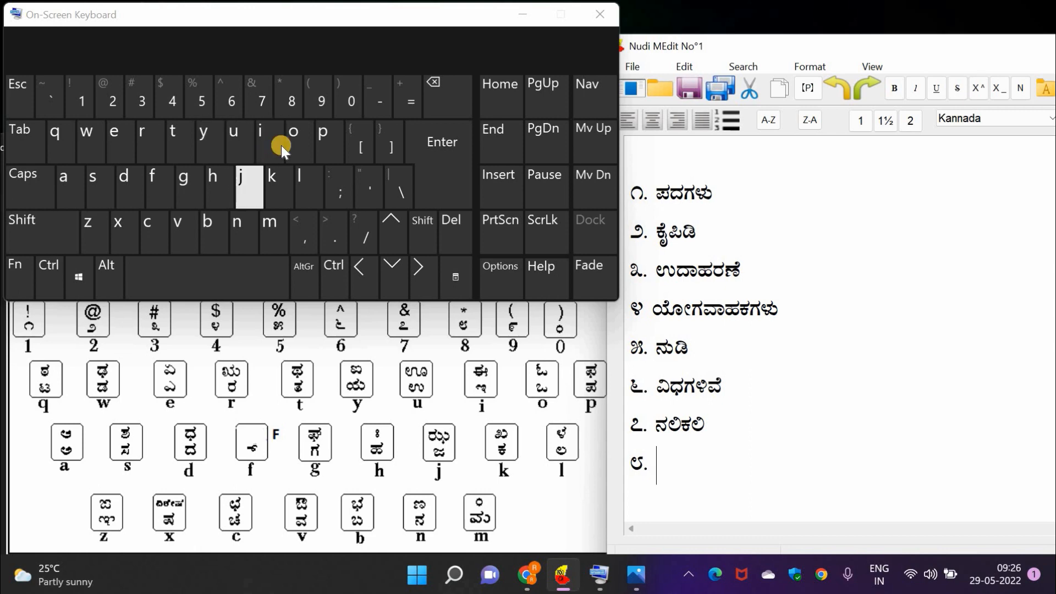
left_click(294, 142)
left_click(176, 132)
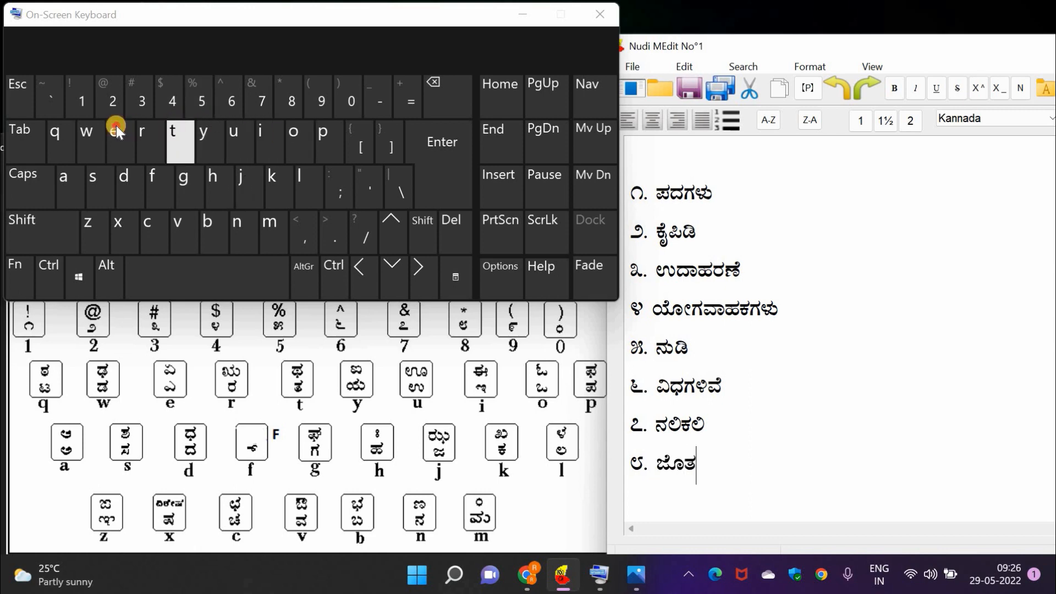
left_click(116, 127)
left_click(202, 146)
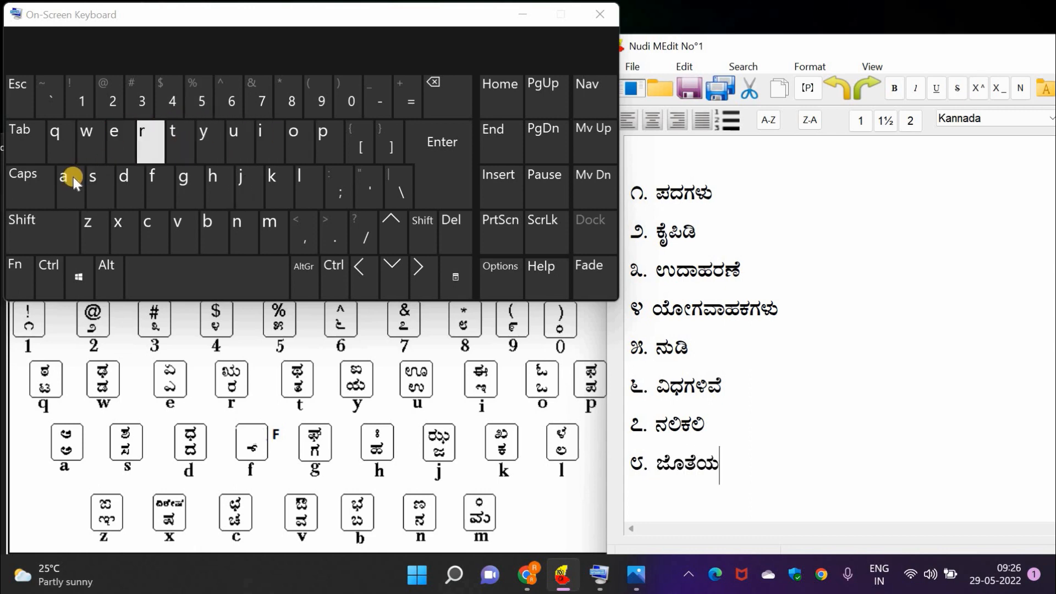
key("shift")
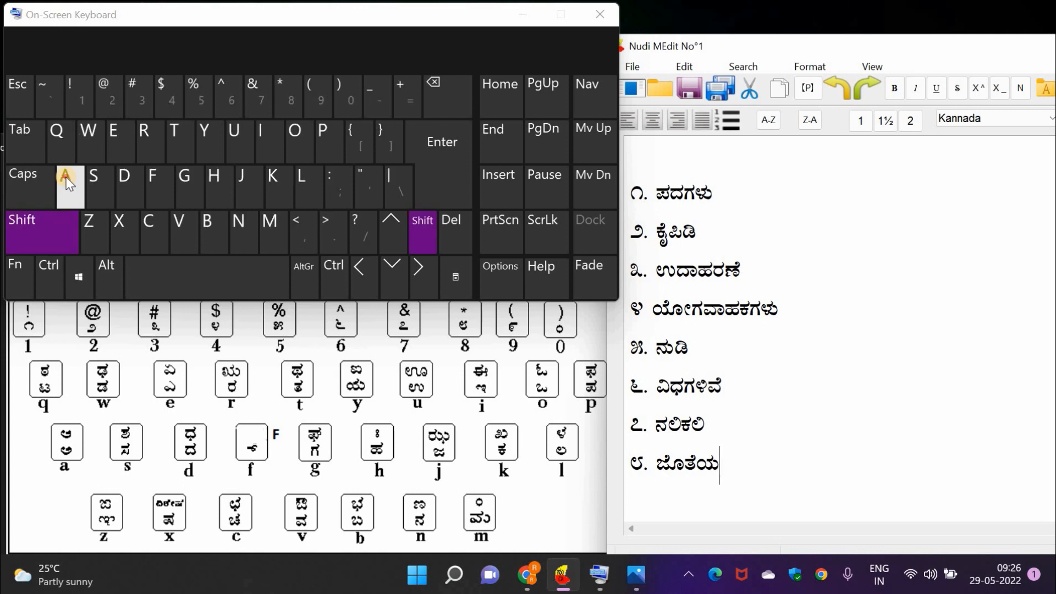
left_click(67, 178)
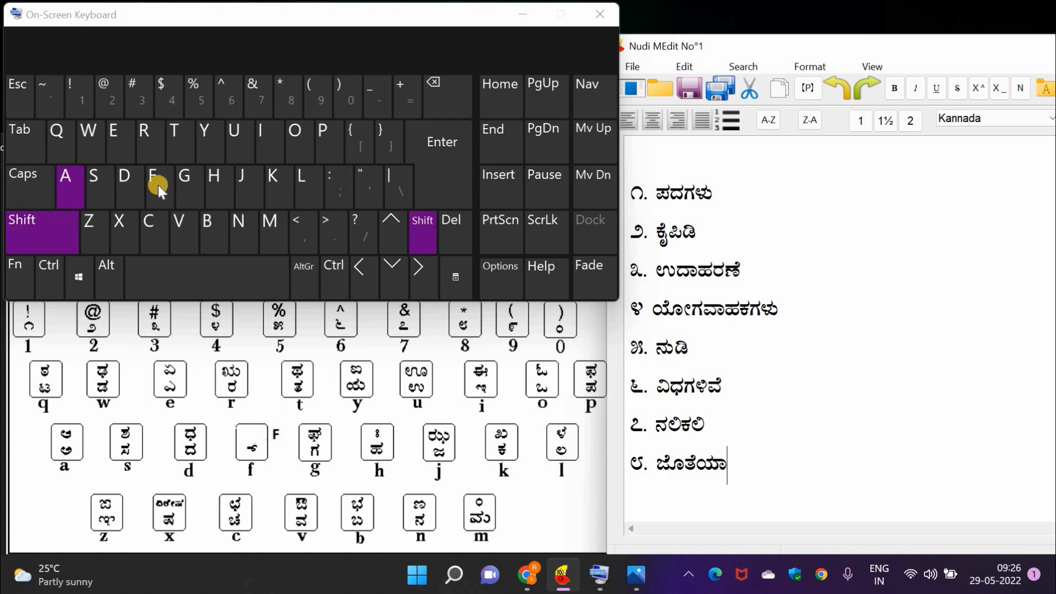
left_click(261, 132)
key("Return")
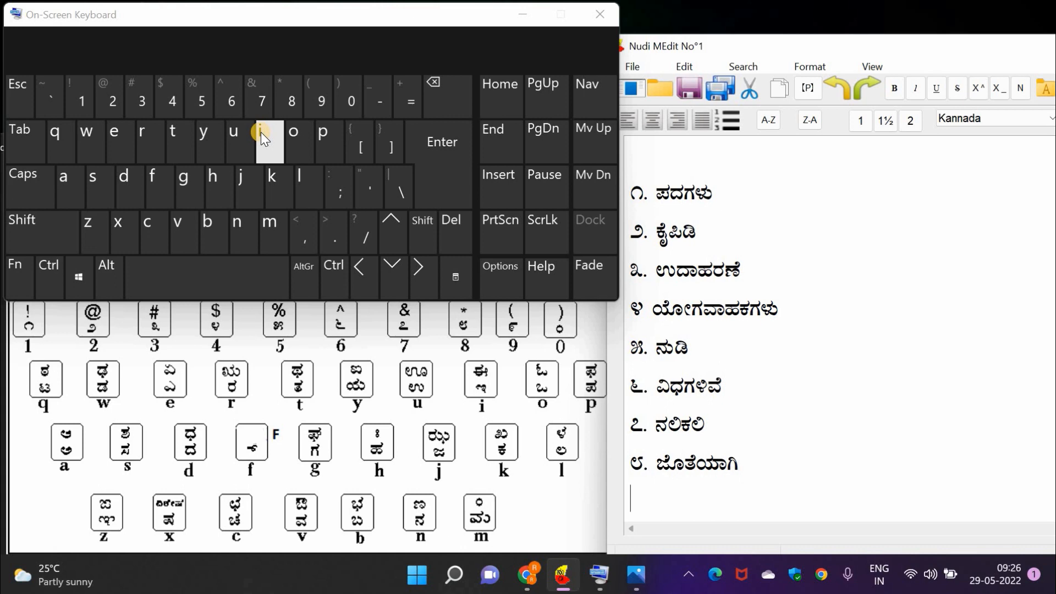
Step: Enter the ninth numbered item "೯. ಸಂಘ" below "೮. ಜೊತೆಯಾಗಿ" and start a new line
type("೯")
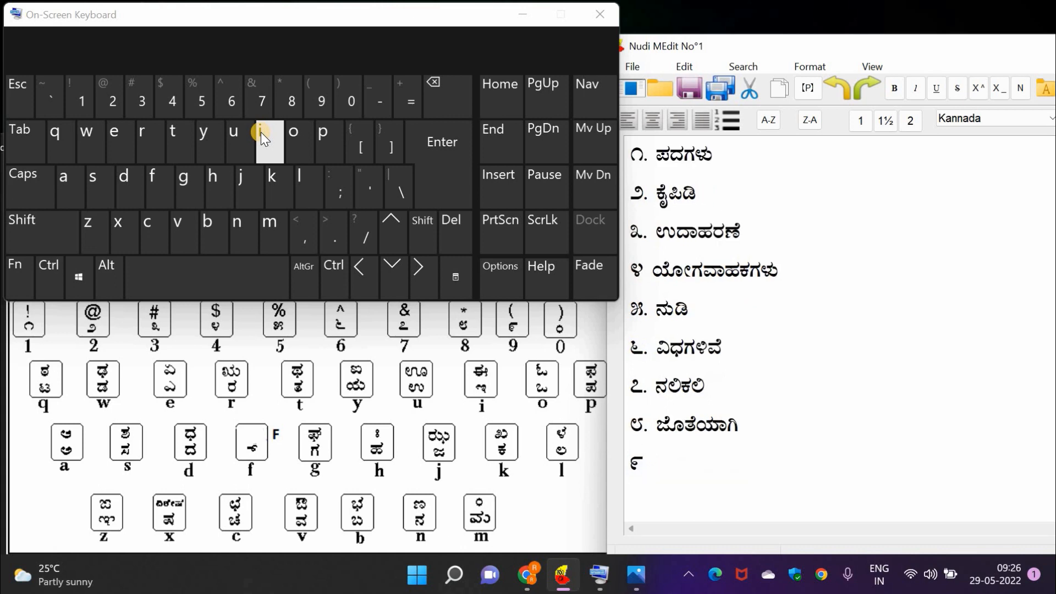
type(".")
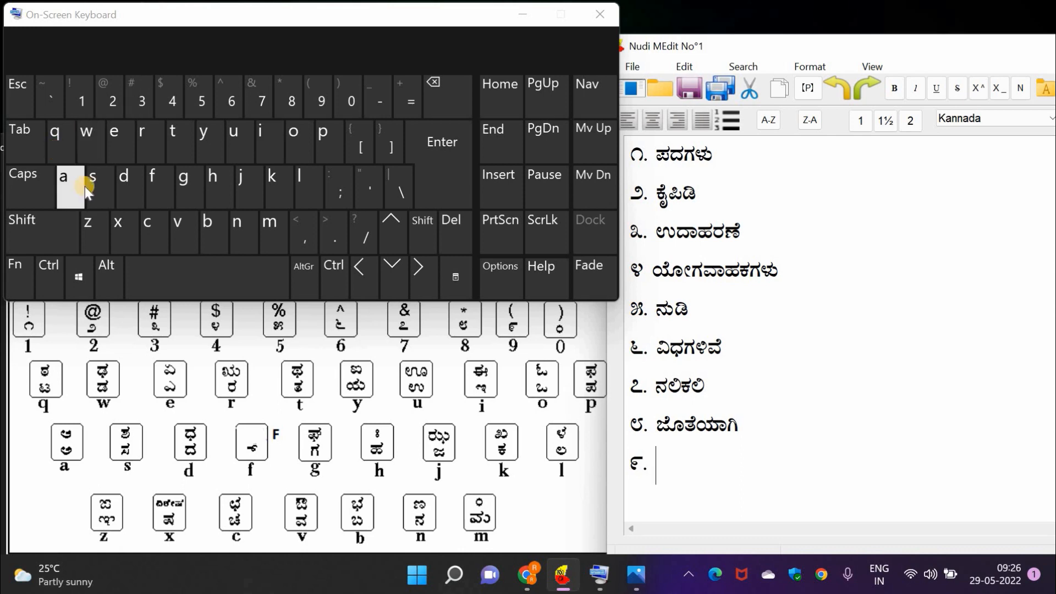
left_click(113, 185)
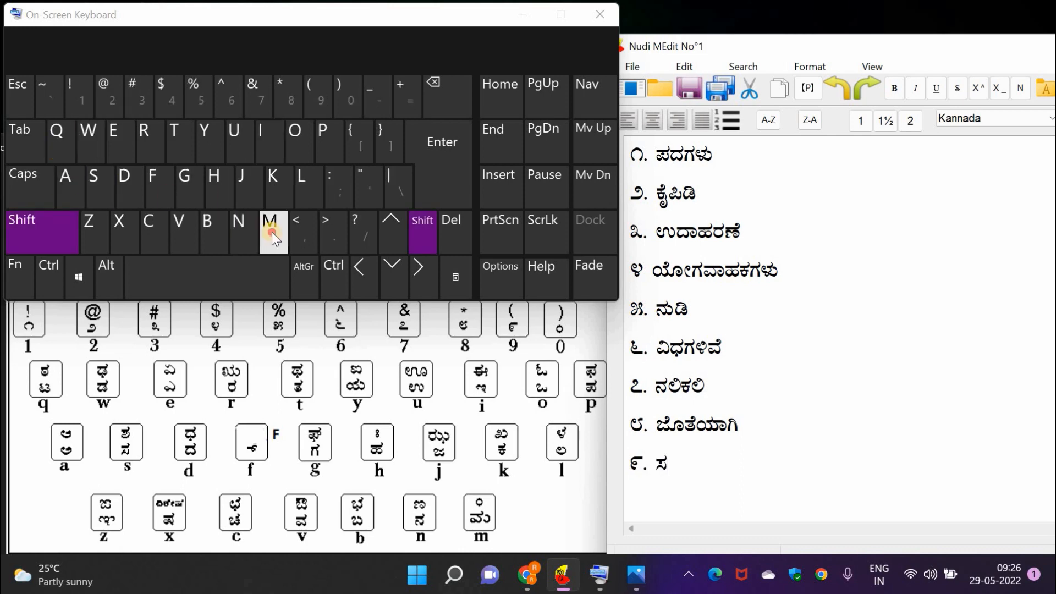
left_click(272, 232, "shift")
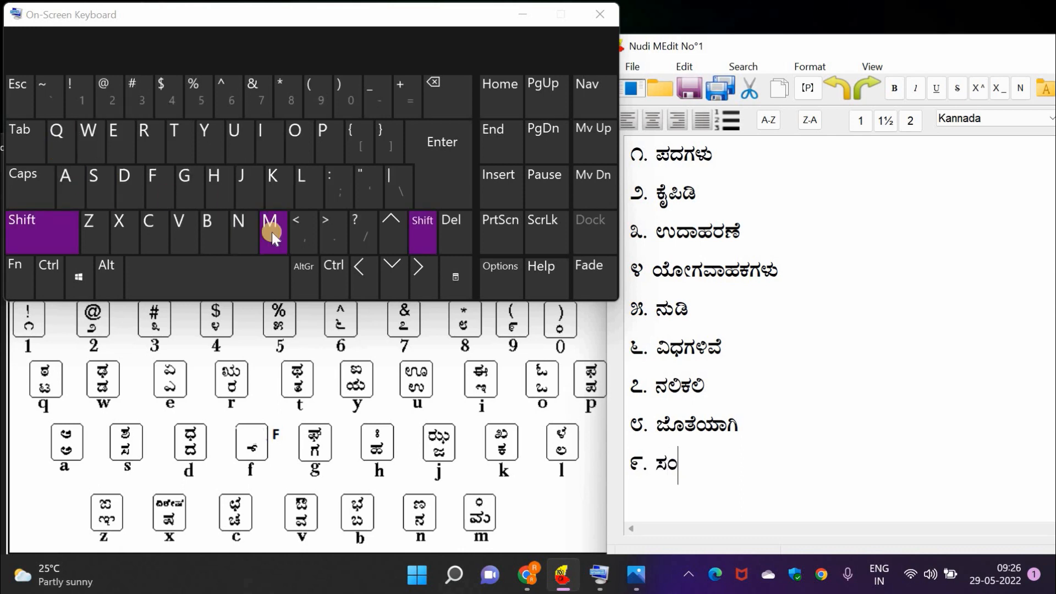
left_click(186, 183, "shift")
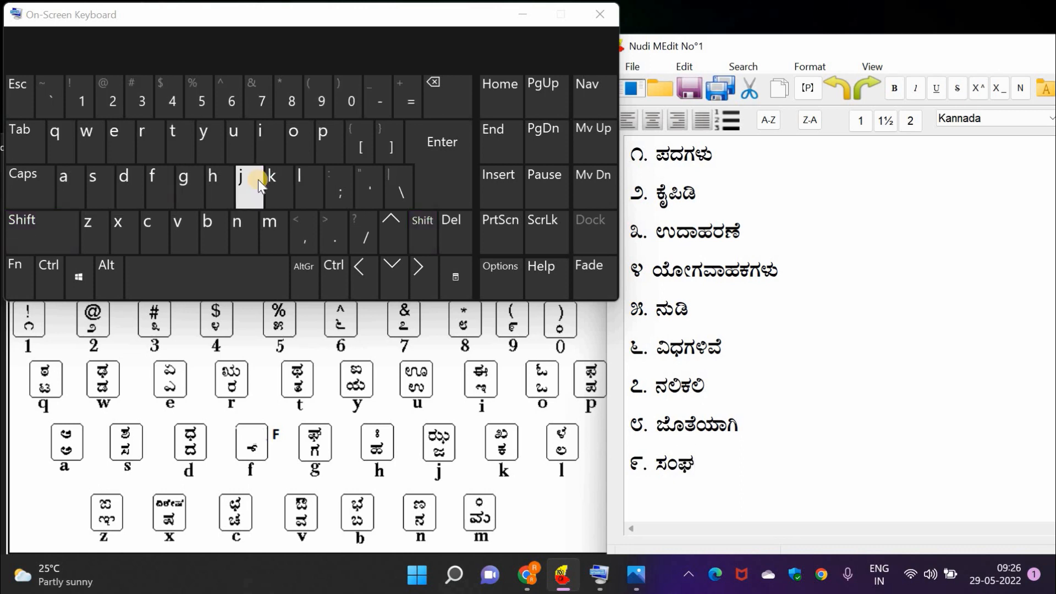
key("Return")
Step: Enter the tenth numbered item "೧೦. ಸಾಧನವಾಗಿವೆ" below "೯. ಸಂಘ" and start a new line
type("10")
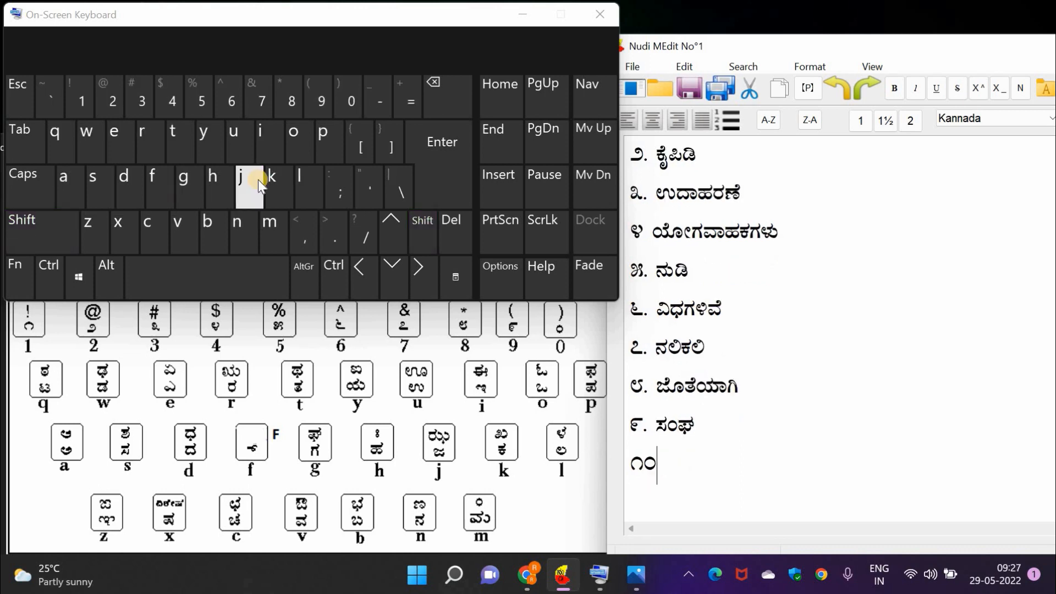
type(".")
left_click(89, 191)
left_click(60, 177, "shift")
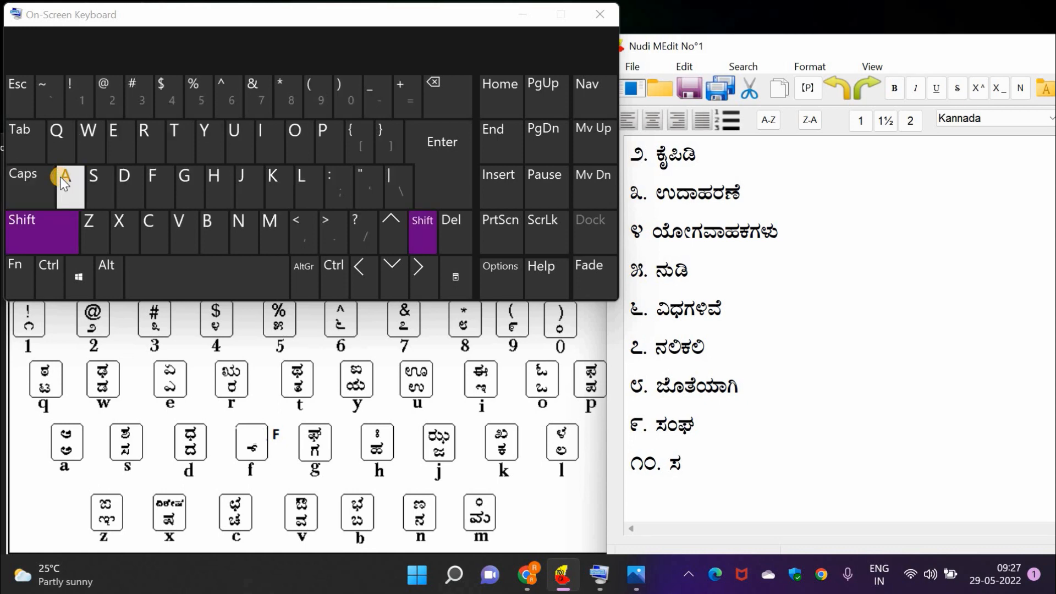
left_click(126, 180, "shift")
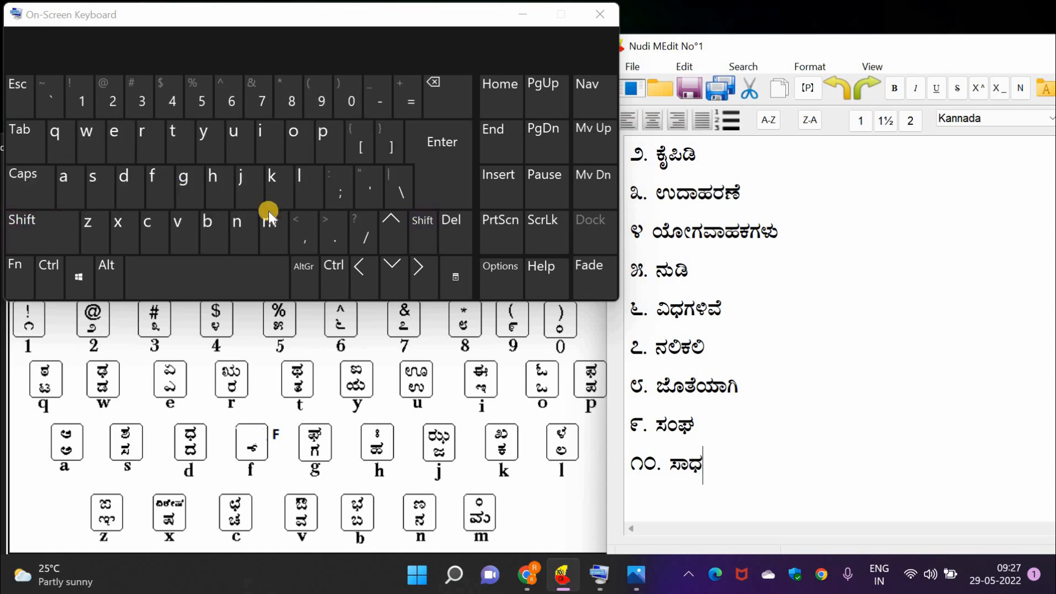
left_click(243, 229)
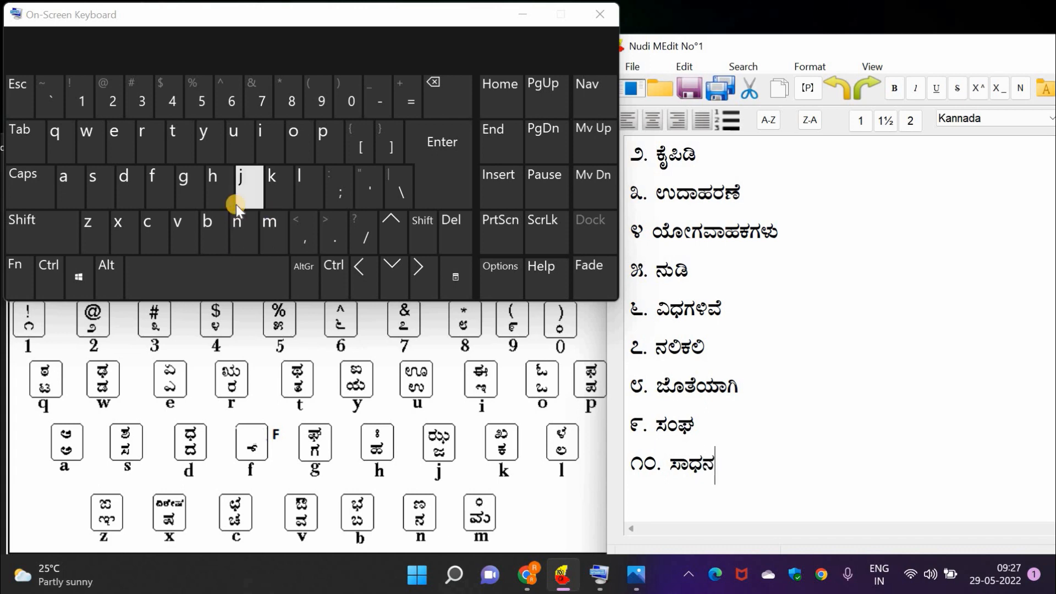
left_click(184, 229)
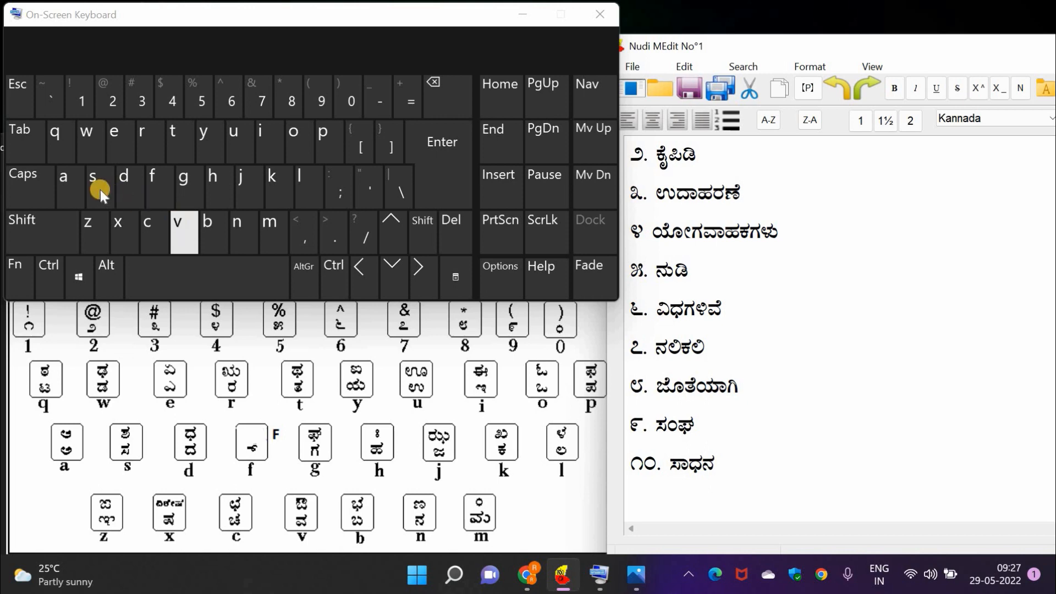
key("shift")
left_click(73, 189)
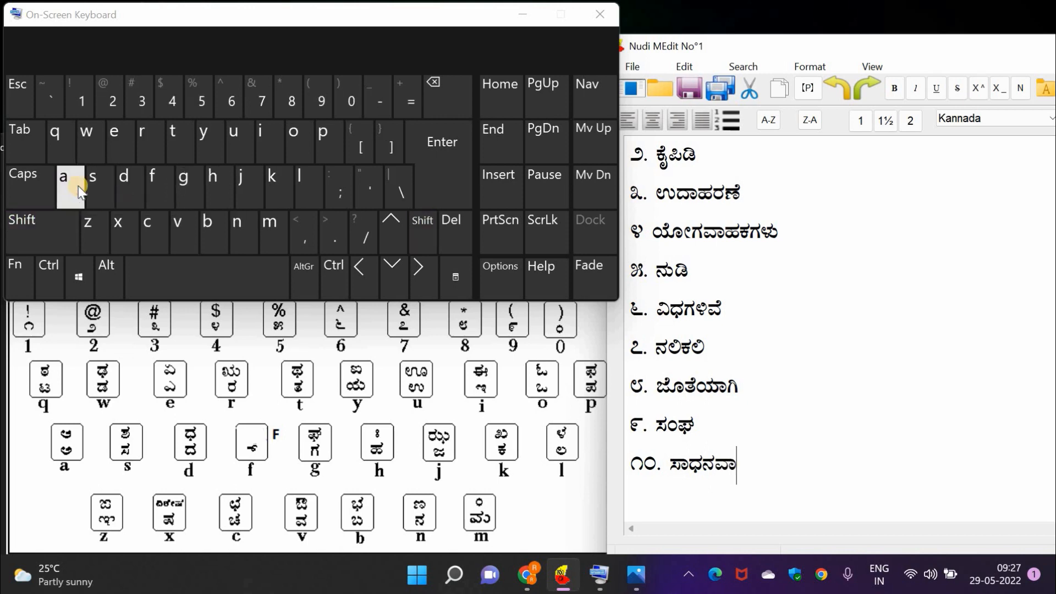
left_click(188, 182)
left_click(259, 131)
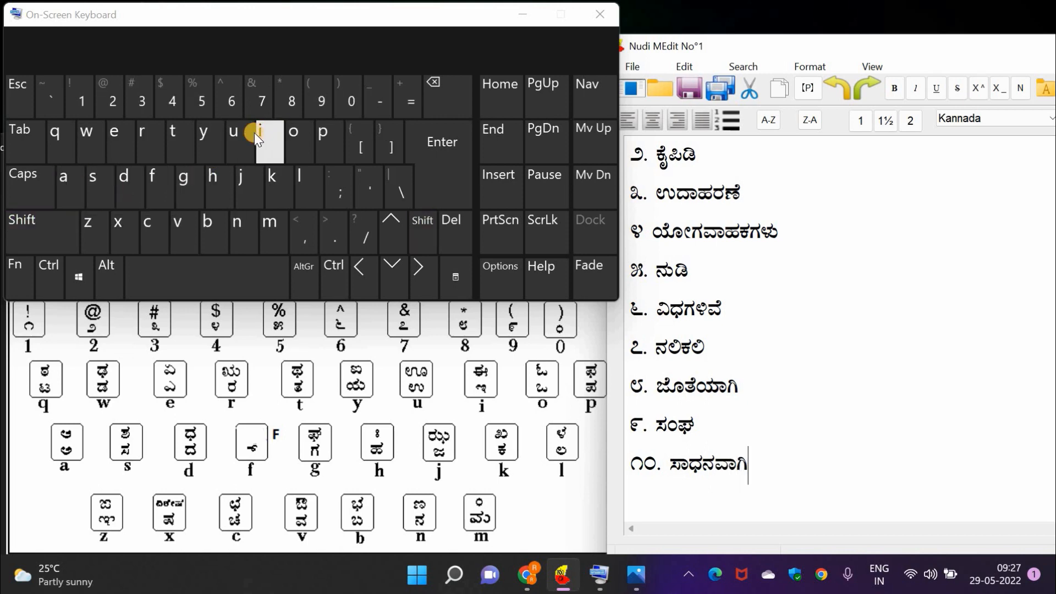
left_click(109, 139)
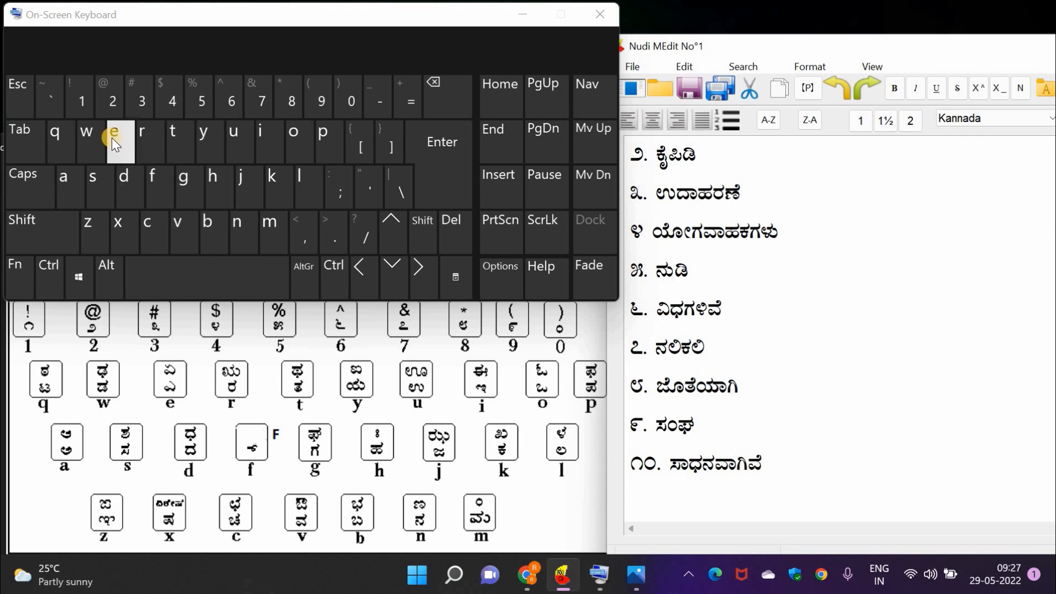
key("Return")
Step: Add the eleventh numbered item "೧೧. ಹೊಂದುವ" below "೧೦. ಸಾಧನವಾಗಿವೆ" and start a new line
type("11.")
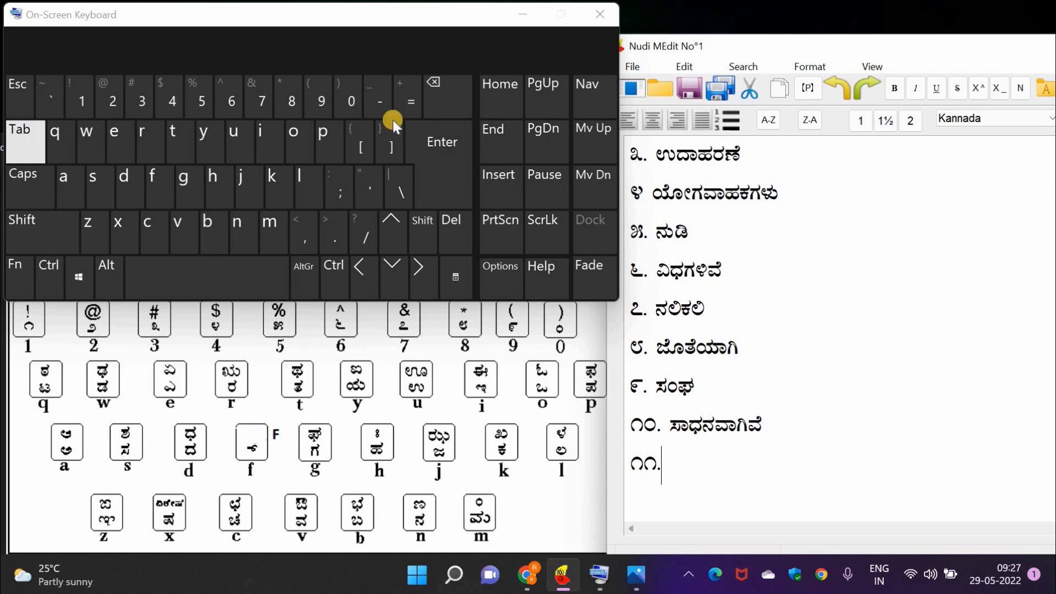
left_click(222, 178)
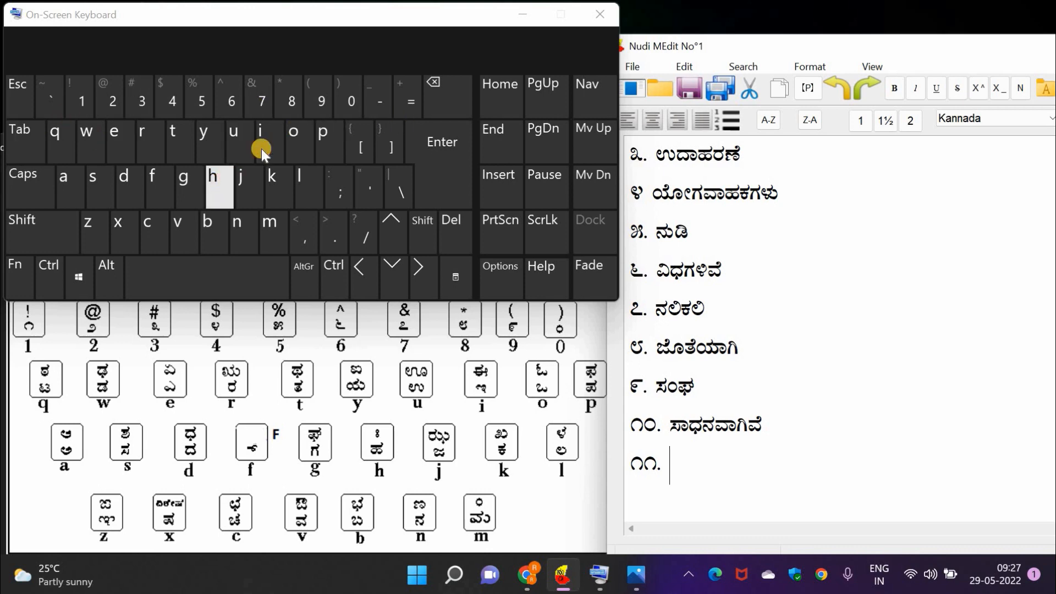
left_click(299, 139)
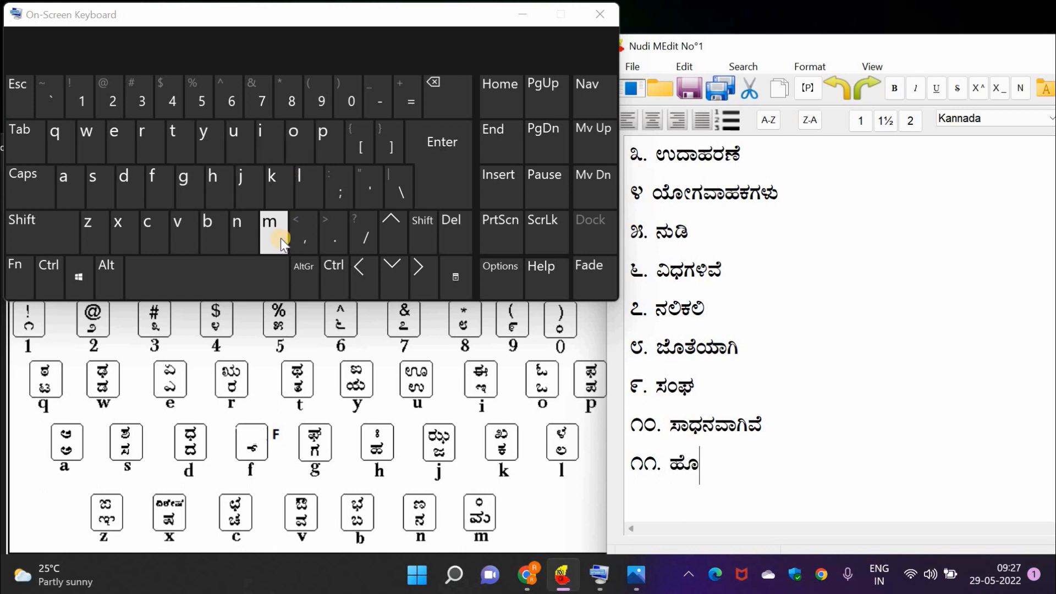
left_click(280, 236, "shift")
left_click(129, 188)
left_click(229, 136)
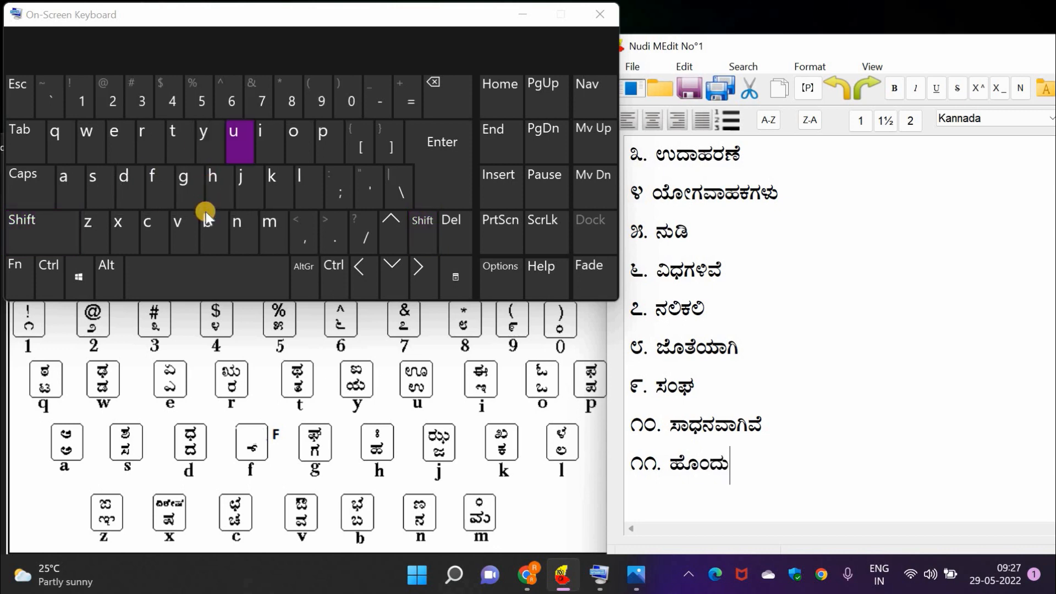
left_click(180, 223)
key("Return")
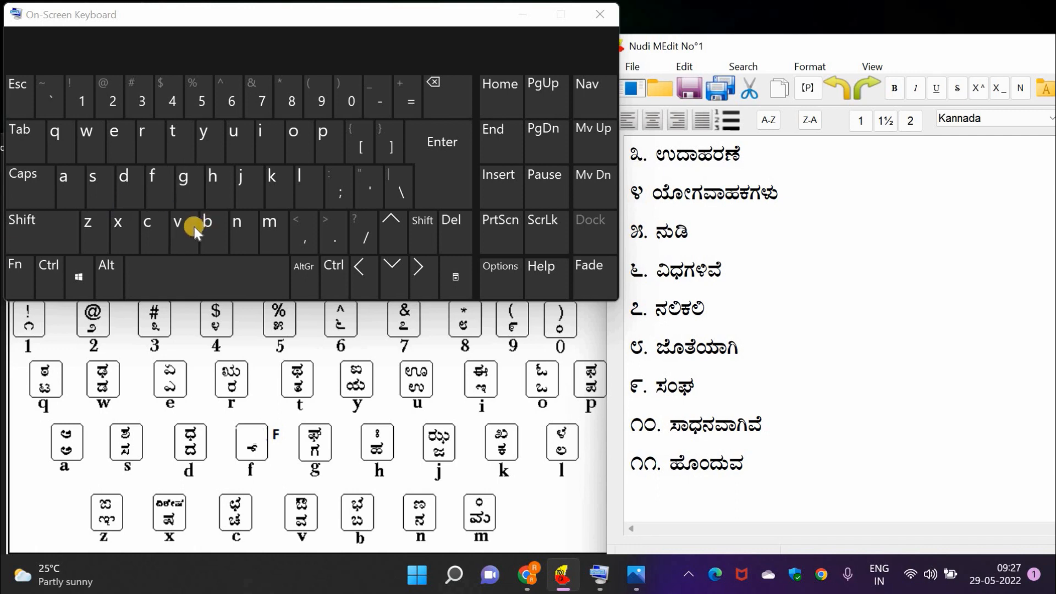
Step: Add the twelfth numbered item "೧೨. ವಿವರ" below "೧೧. ಹೊಂದುವ" and start a new line
type("12.")
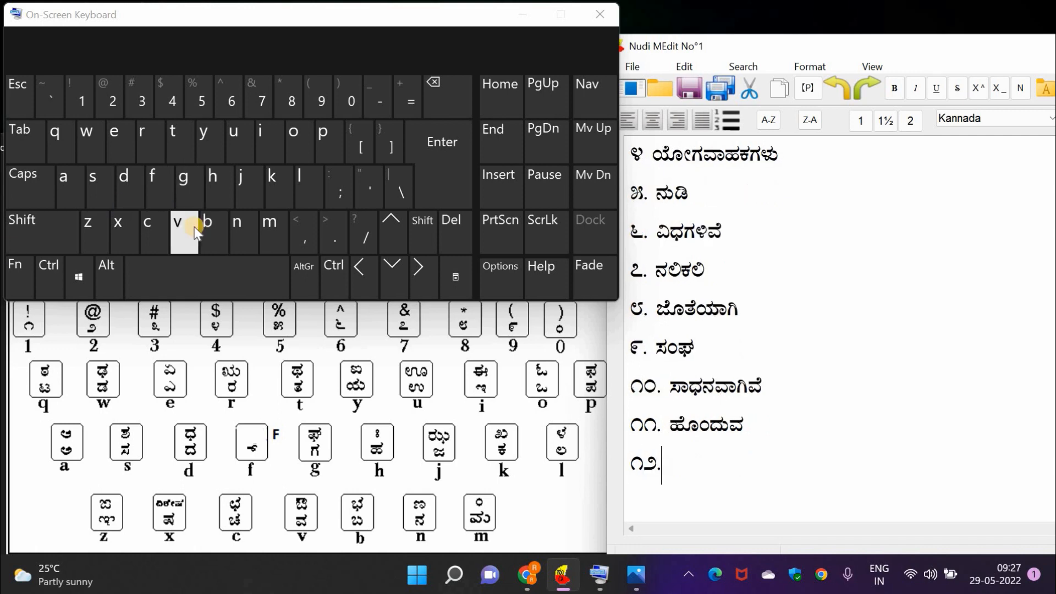
left_click(265, 132)
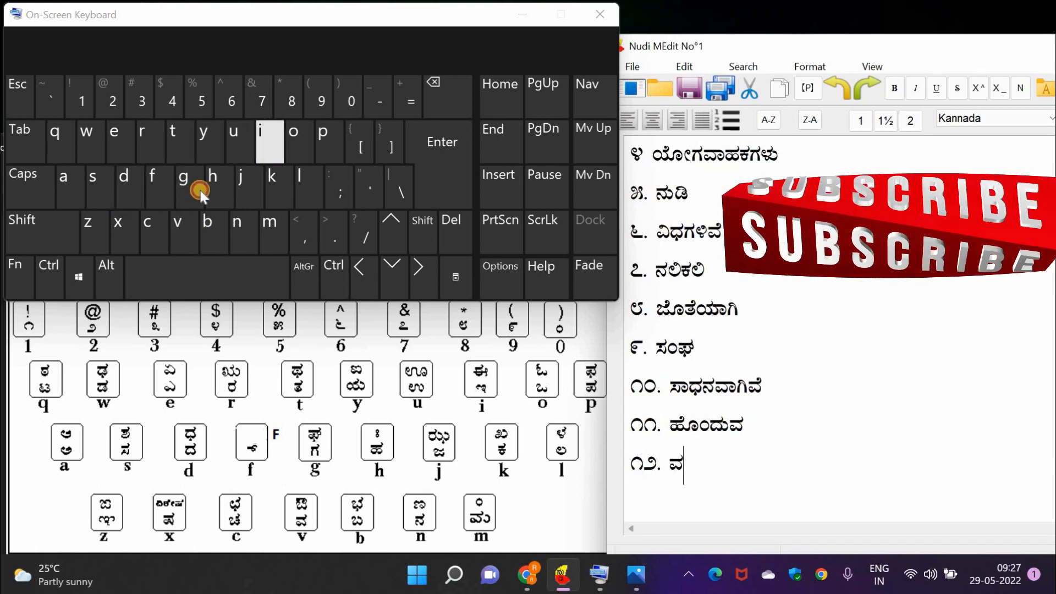
left_click(184, 227)
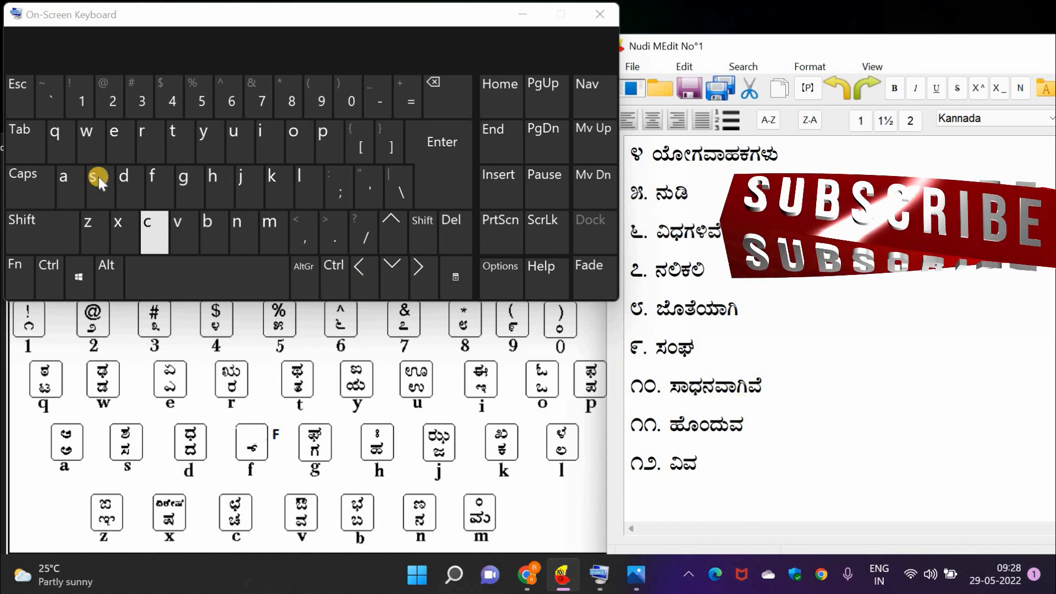
left_click(142, 140)
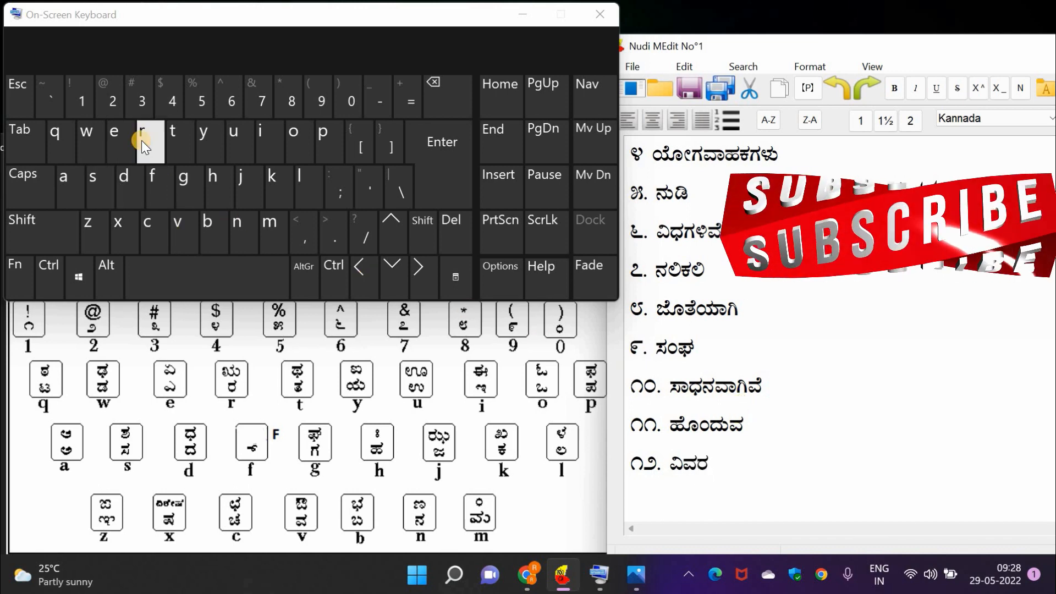
key("Return")
Step: Add the thirteenth numbered item "೧೩. ಅಭಿನಂದನೆ" below "೧೨. ವಿವರ" and start a new line
type("13.")
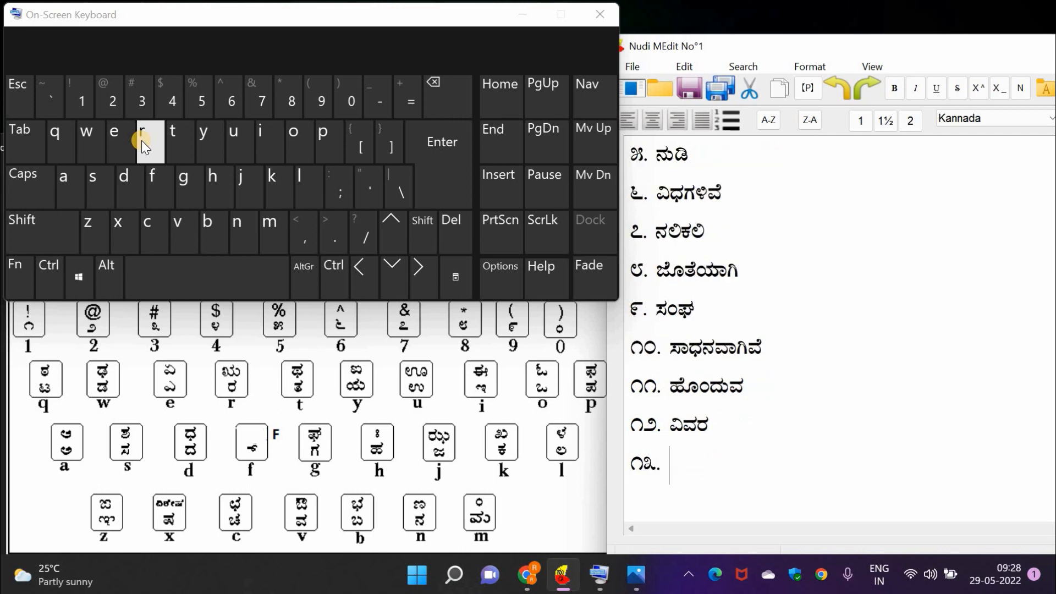
left_click(62, 181)
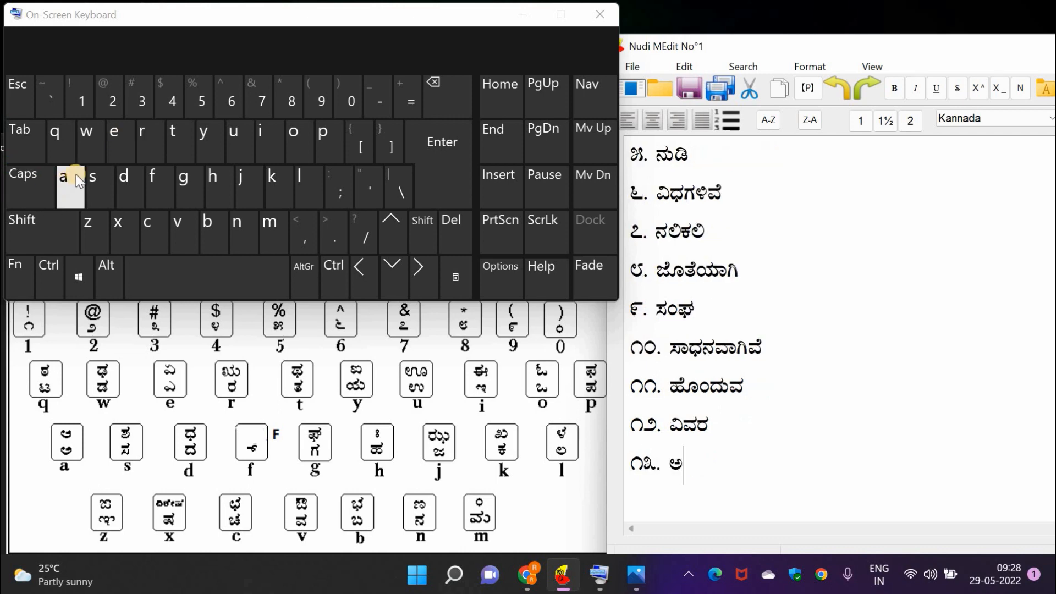
left_click(208, 222, "shift")
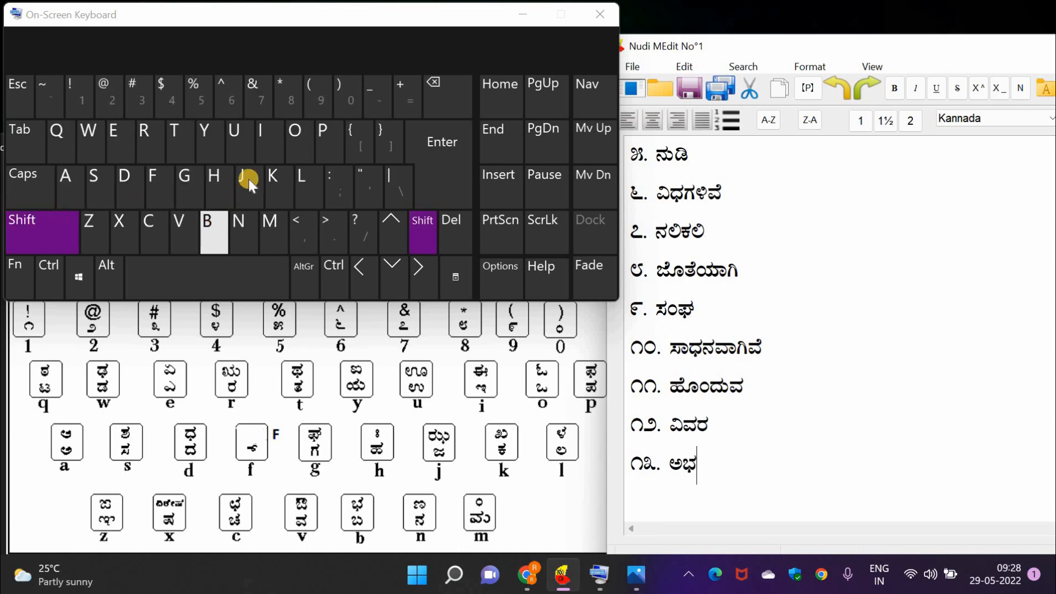
left_click(266, 142)
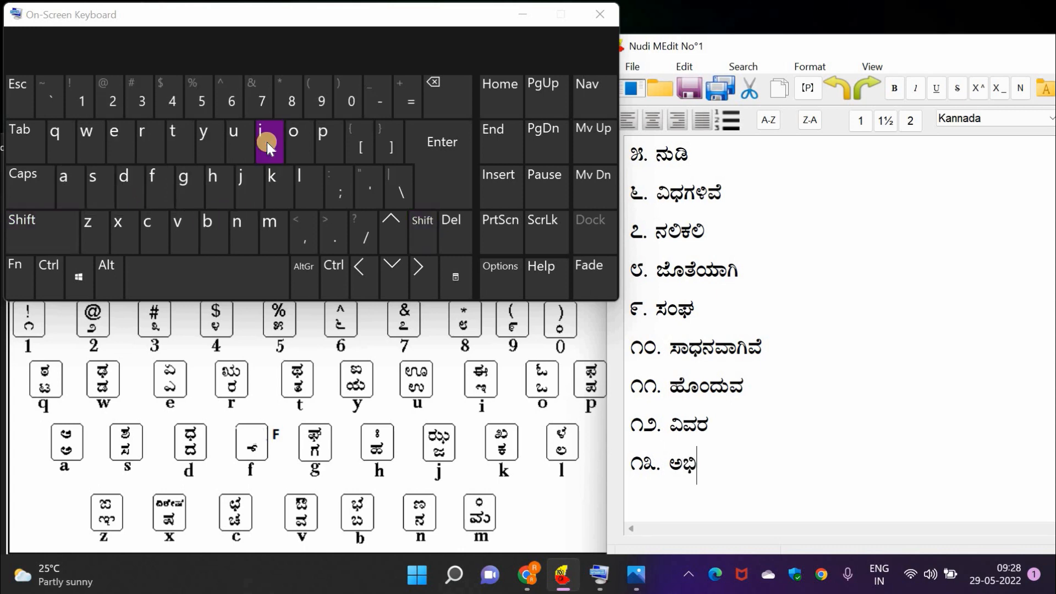
left_click(247, 231)
key("shift")
left_click(271, 227)
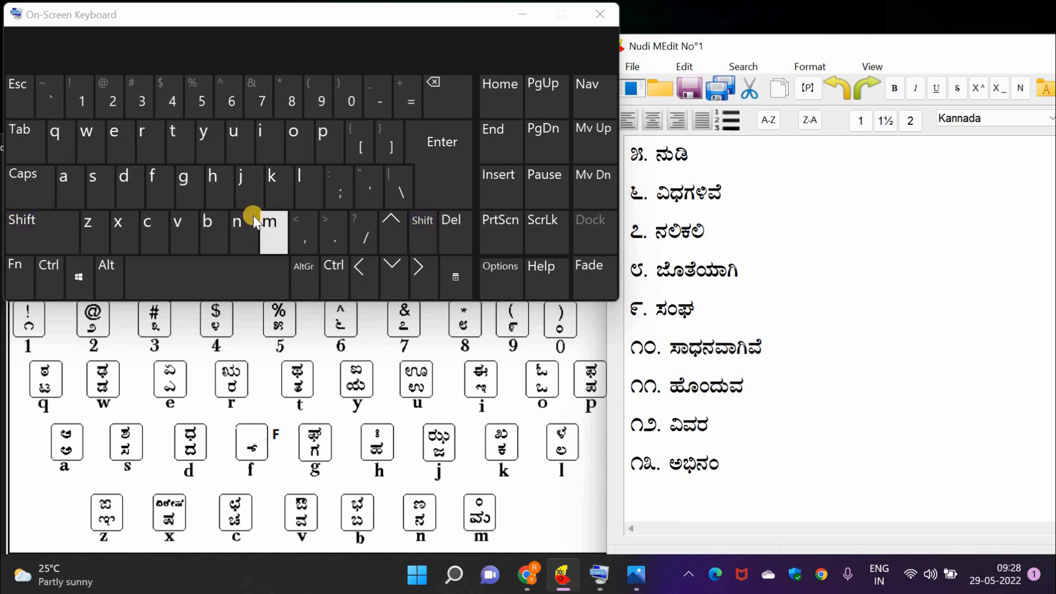
left_click(129, 174)
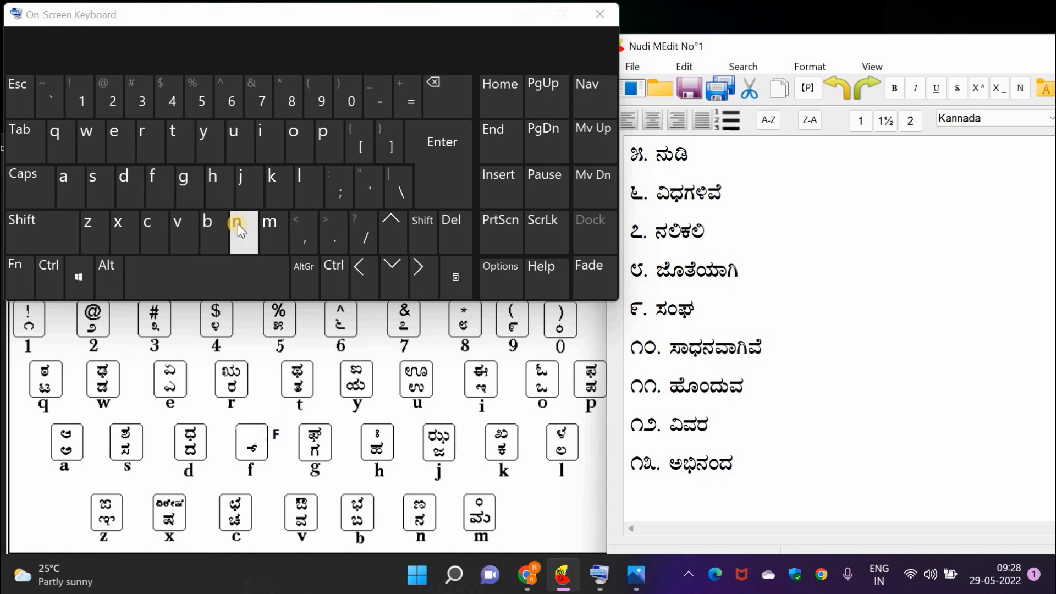
left_click(238, 224)
left_click(124, 151)
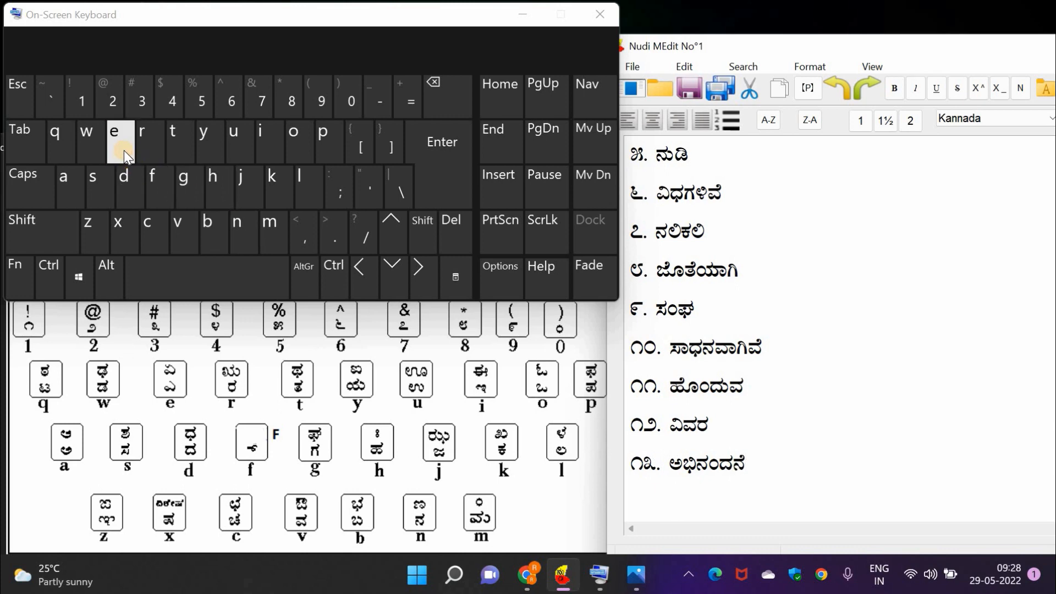
key("Return")
Step: Add the fourteenth numbered item "೧೪. ಬೆಂಗಳೂರು" below "೧೩. ಅಭಿನಂದನೆ"
type("14.")
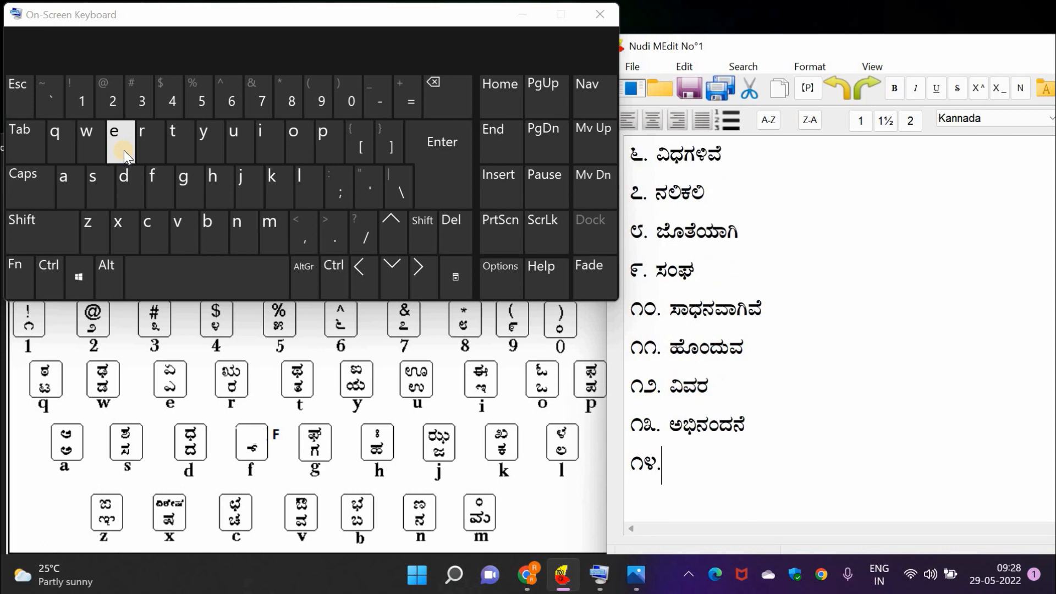
left_click(213, 222)
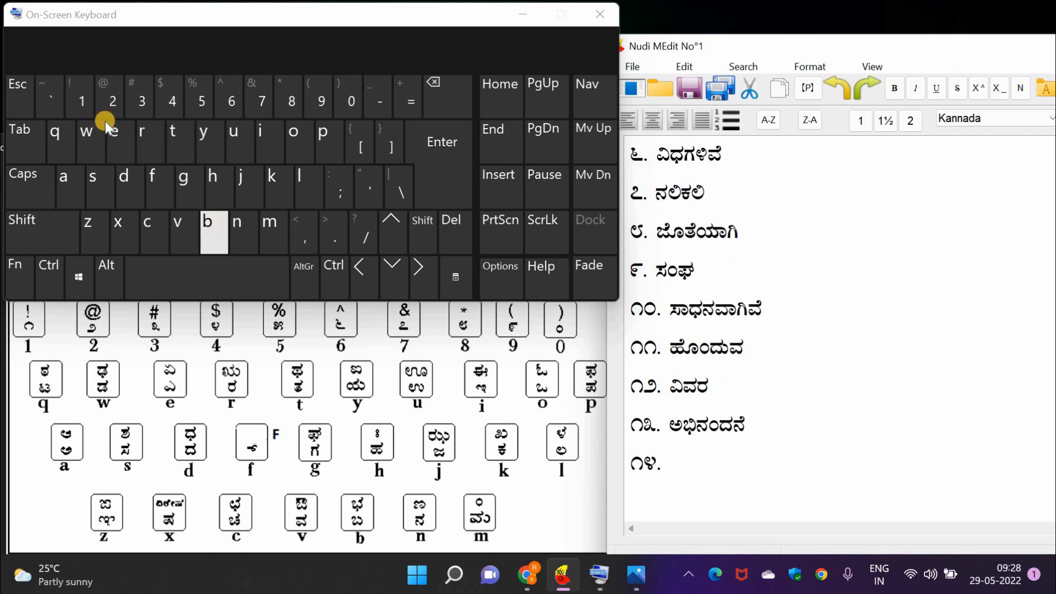
left_click(121, 124)
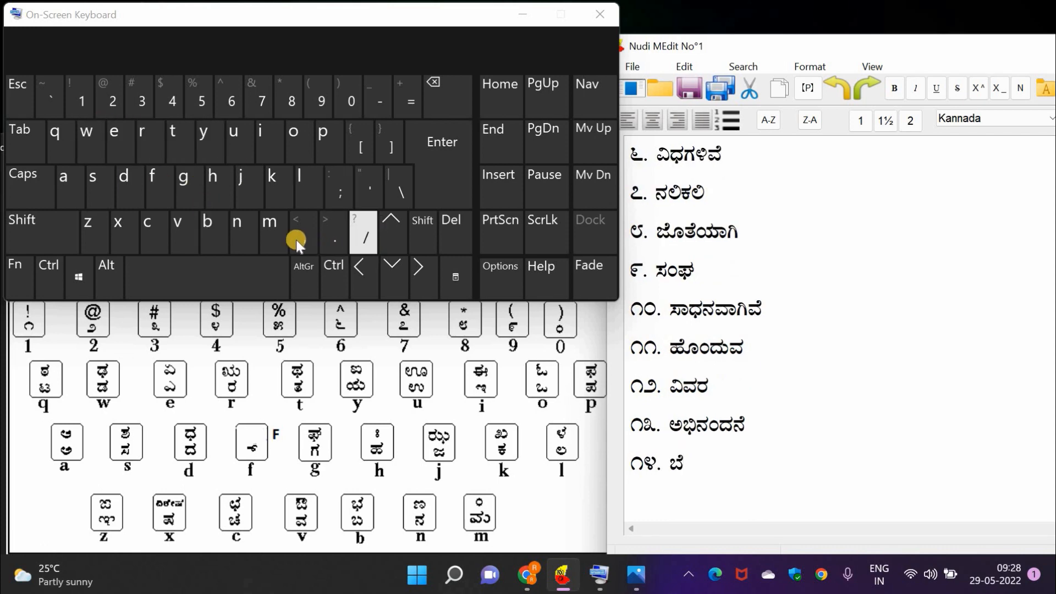
left_click(283, 229, "shift")
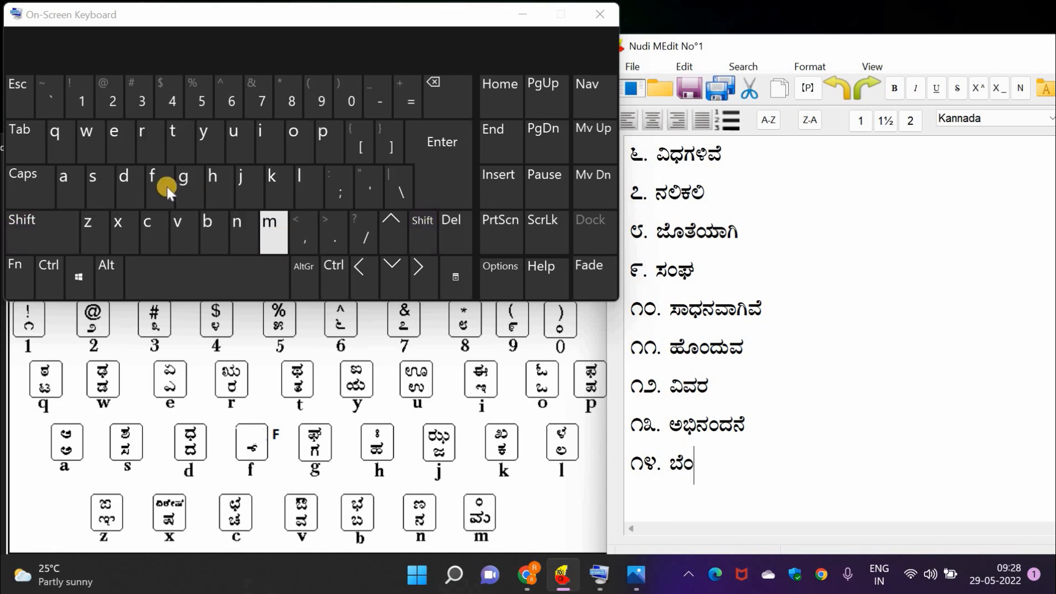
left_click(184, 185)
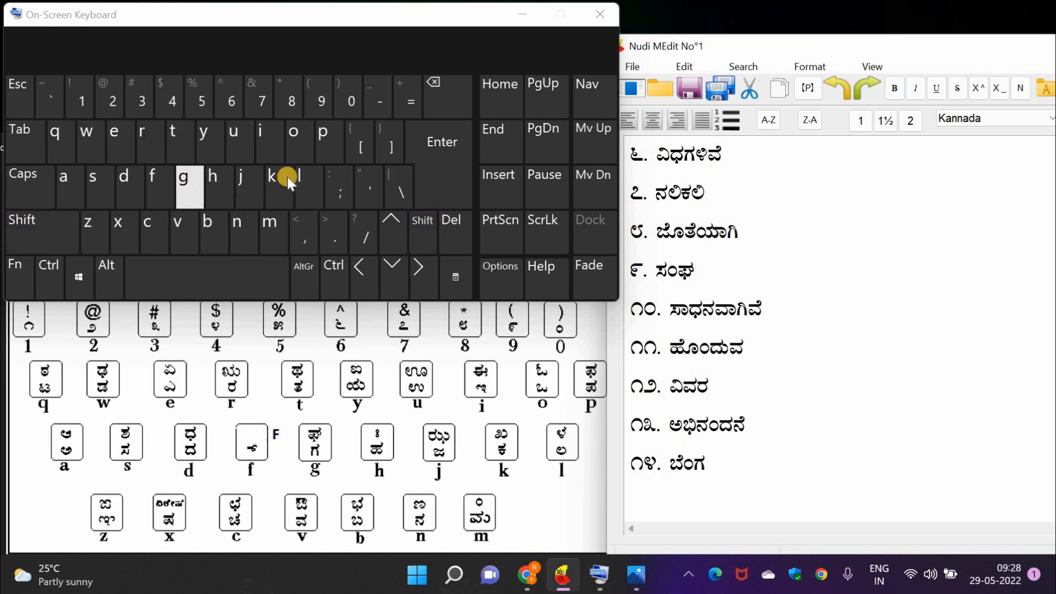
left_click(310, 181, "shift")
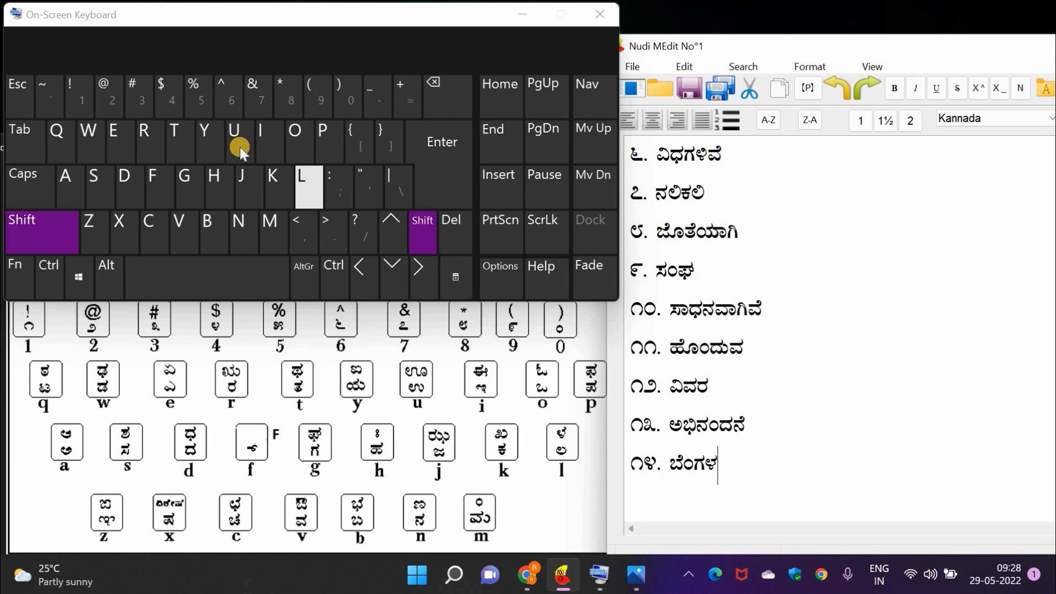
left_click(240, 146, "shift")
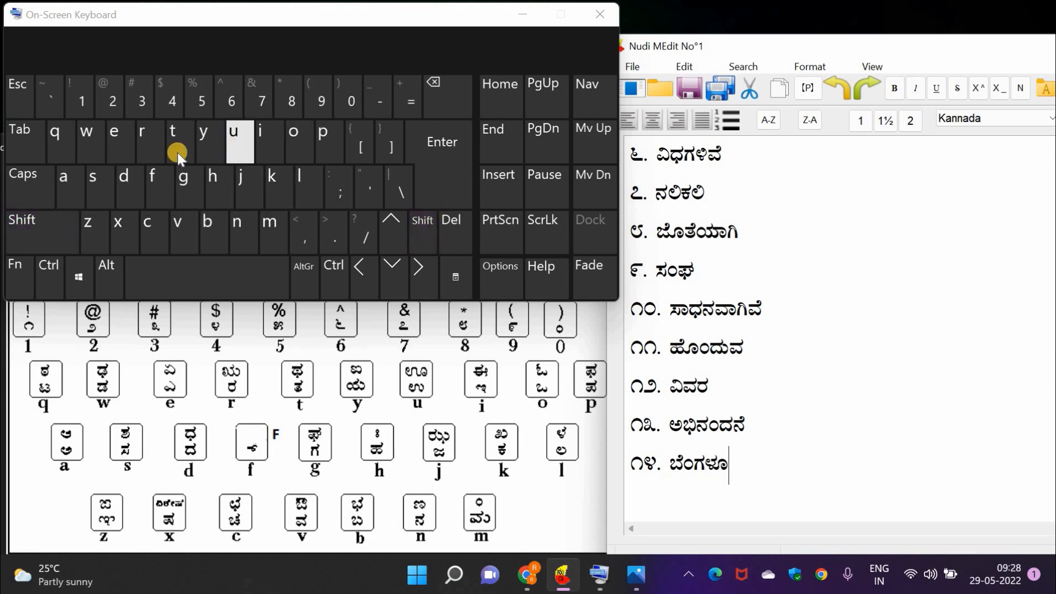
left_click(149, 142)
left_click(228, 136)
Step: Add the fifteenth numbered item "೧೫. ಹೌದು" on its own line below "೧೪. ಬೆಂಗಳೂರು" and start a new line
type("15.")
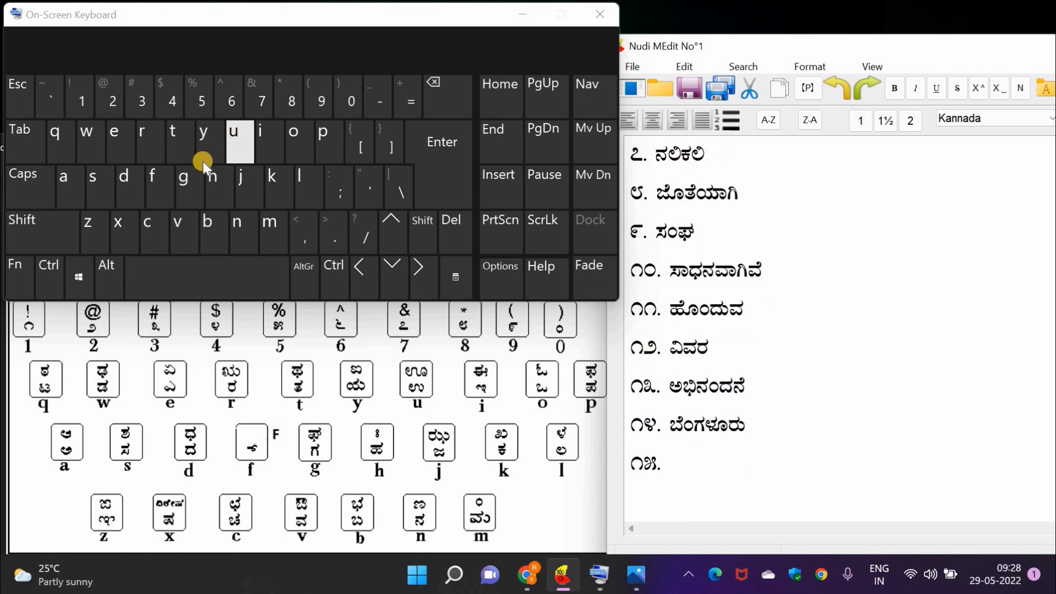
left_click(221, 180)
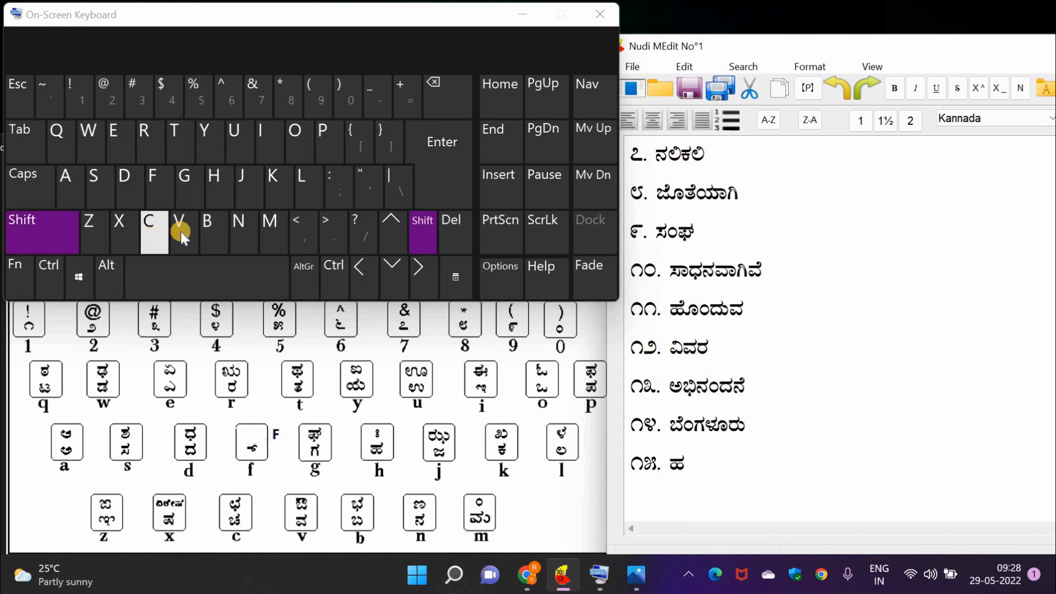
left_click(181, 232, "shift")
left_click(135, 195)
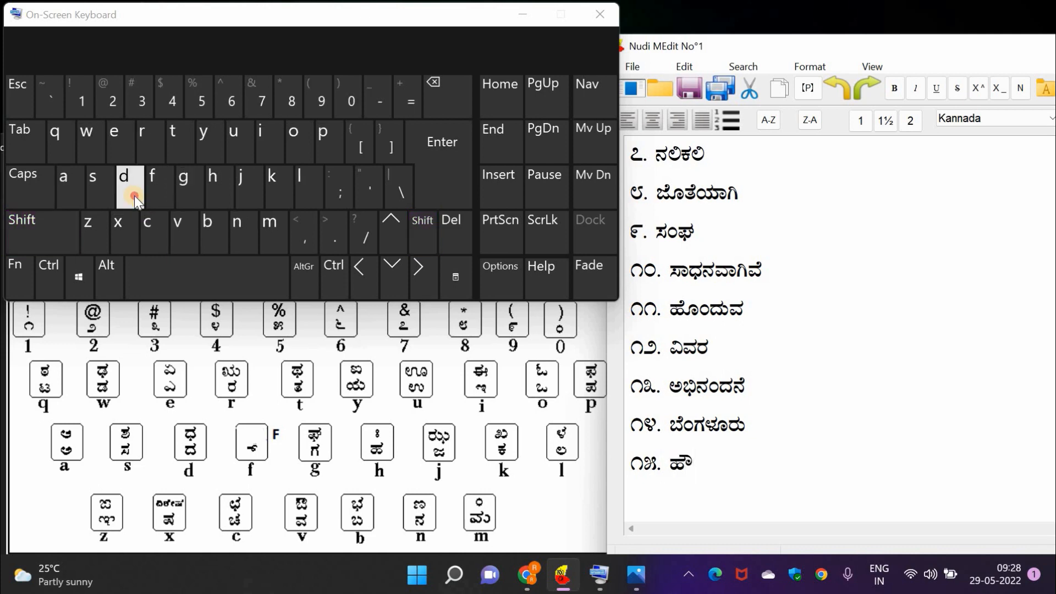
left_click(235, 140)
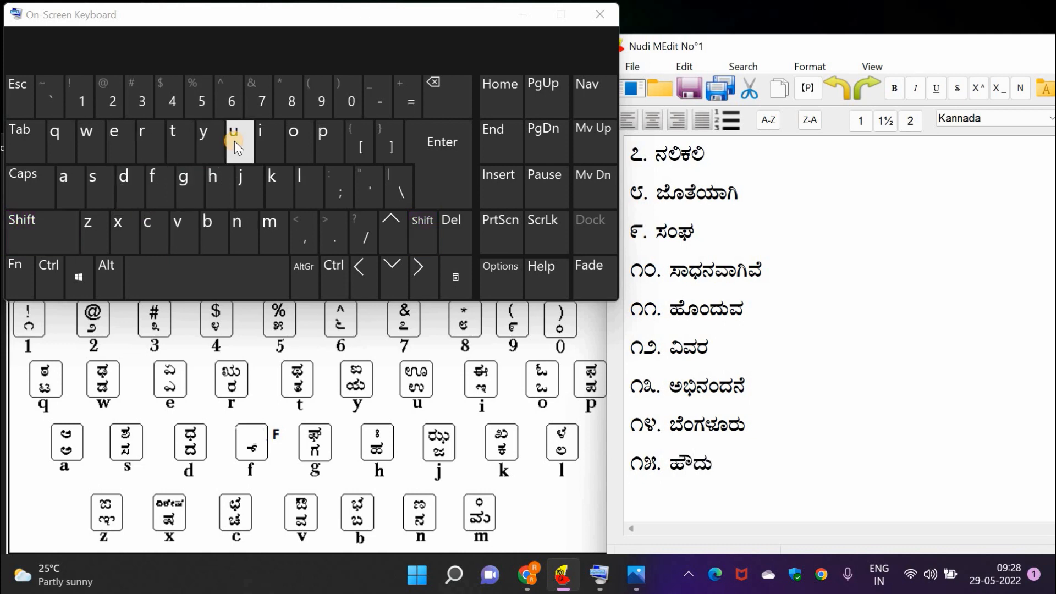
key("Return")
Step: Add the sixteenth numbered item "೧೬. ಗಿಣಿರಂಗ" below "೧೫. ಹೌದು" and start a new line
type("೧೬")
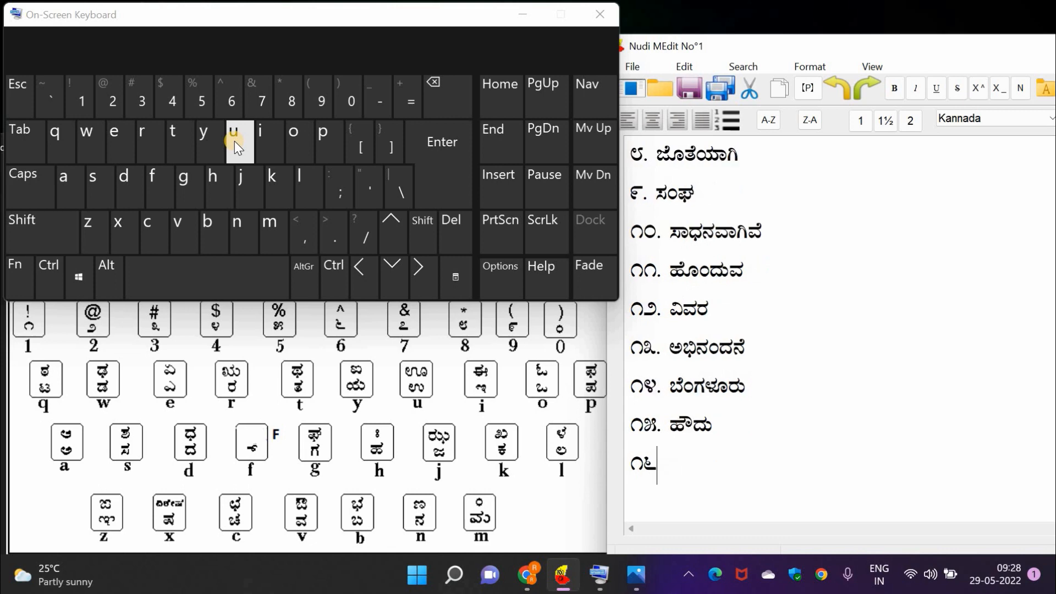
type(".")
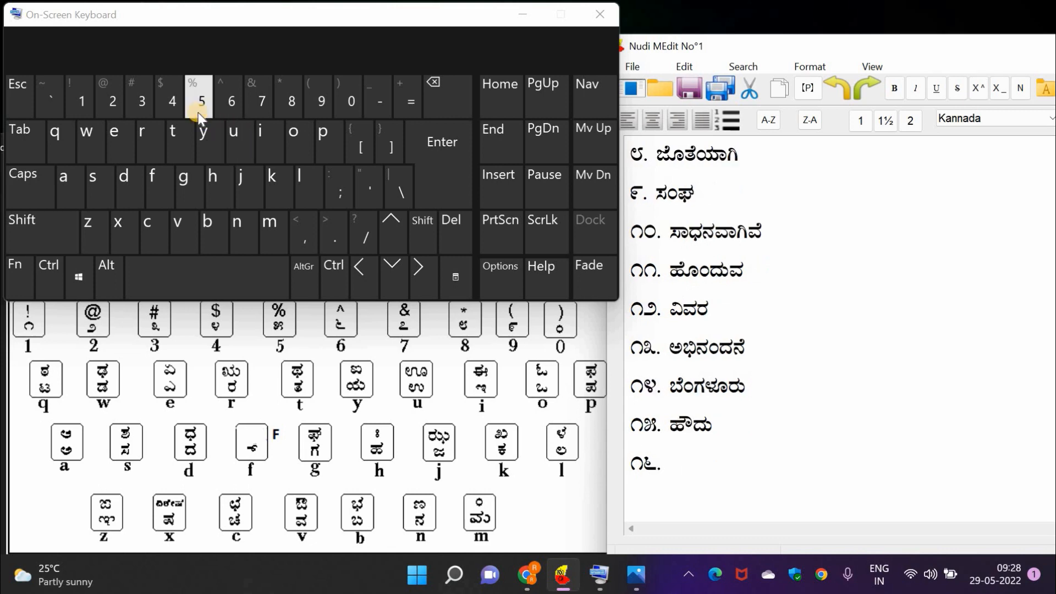
left_click(195, 185)
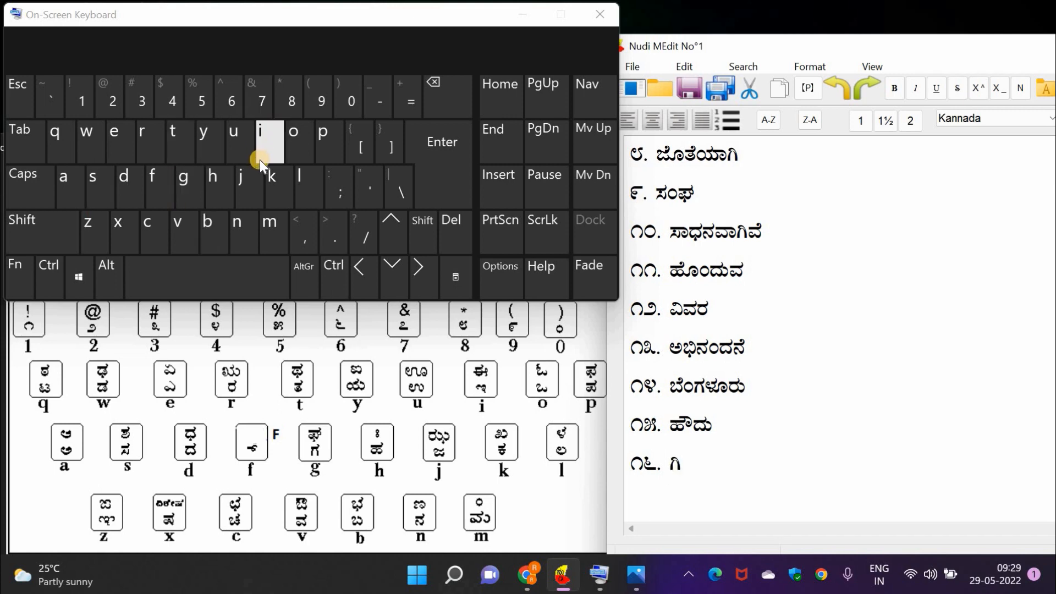
left_click(260, 159)
left_click(243, 222, "shift")
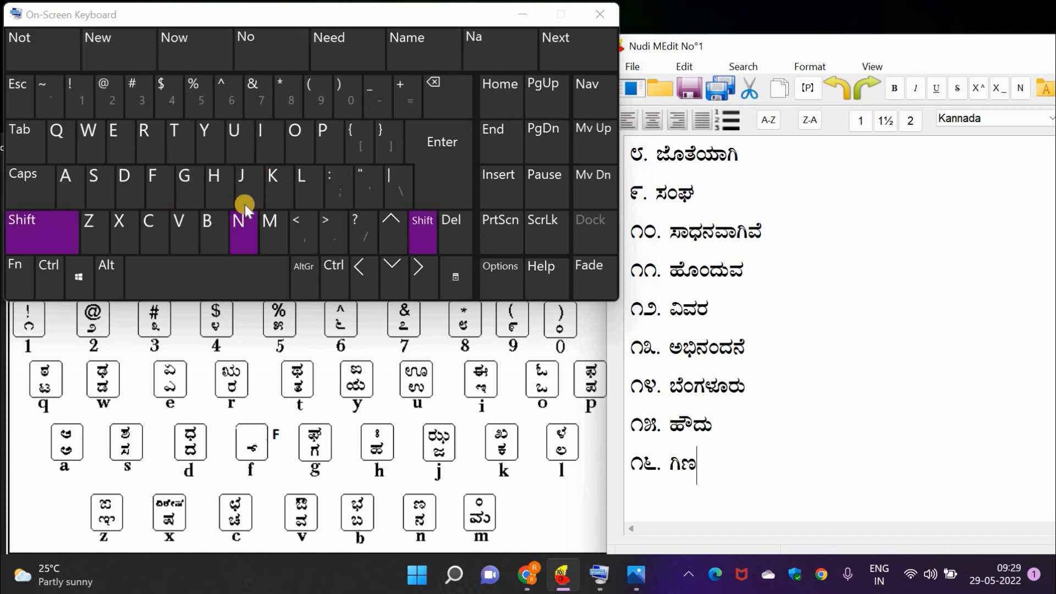
left_click(265, 134)
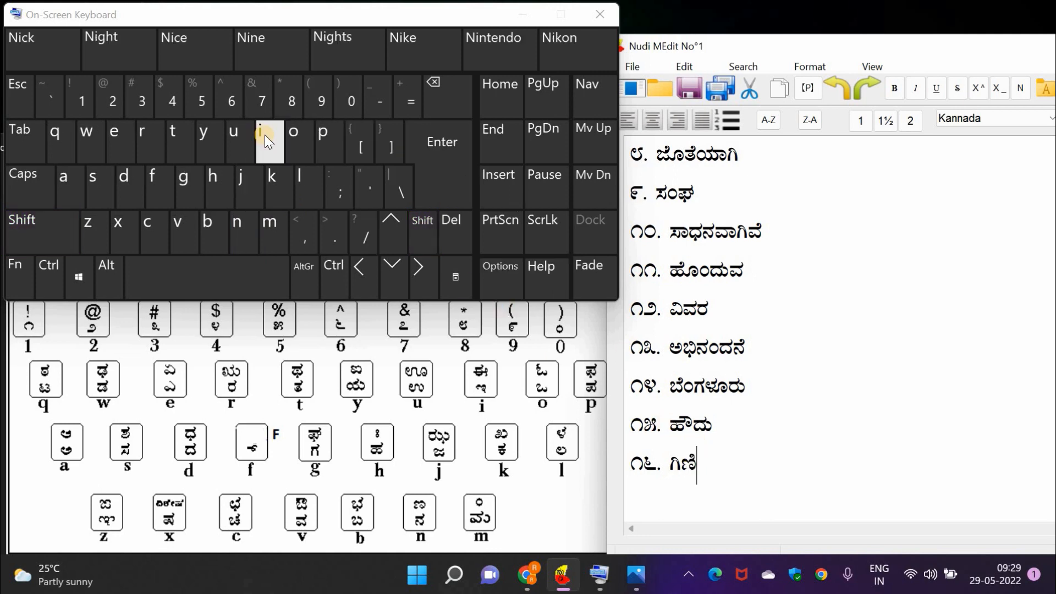
left_click(156, 135)
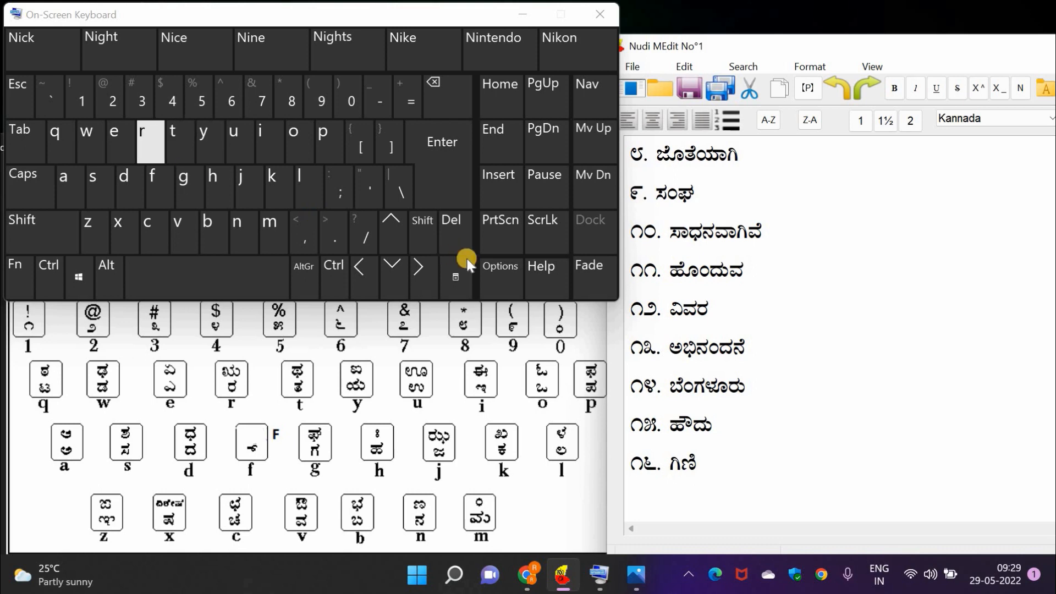
left_click(274, 240, "shift")
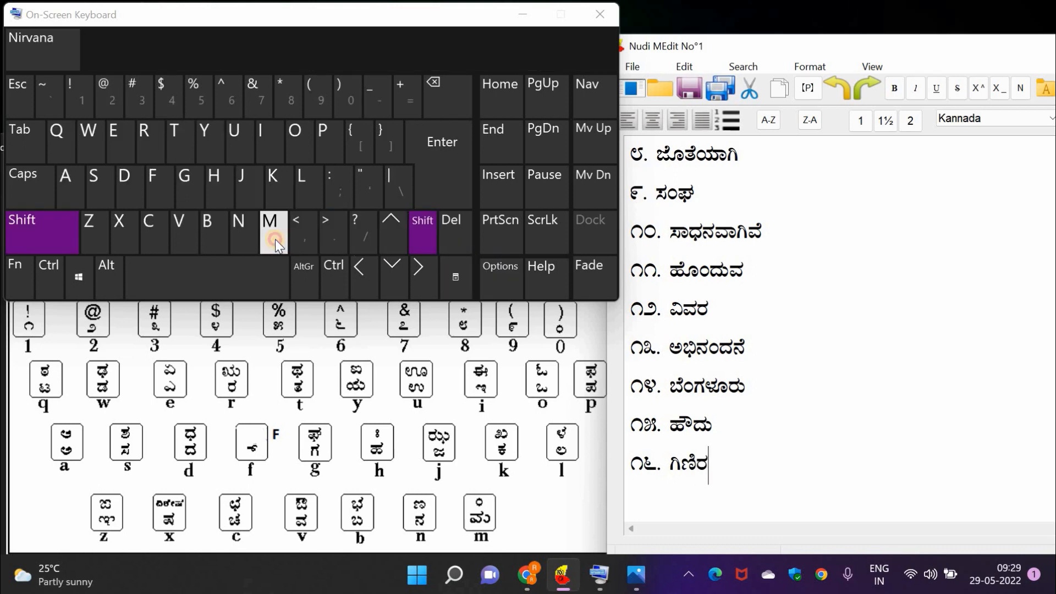
left_click(191, 200)
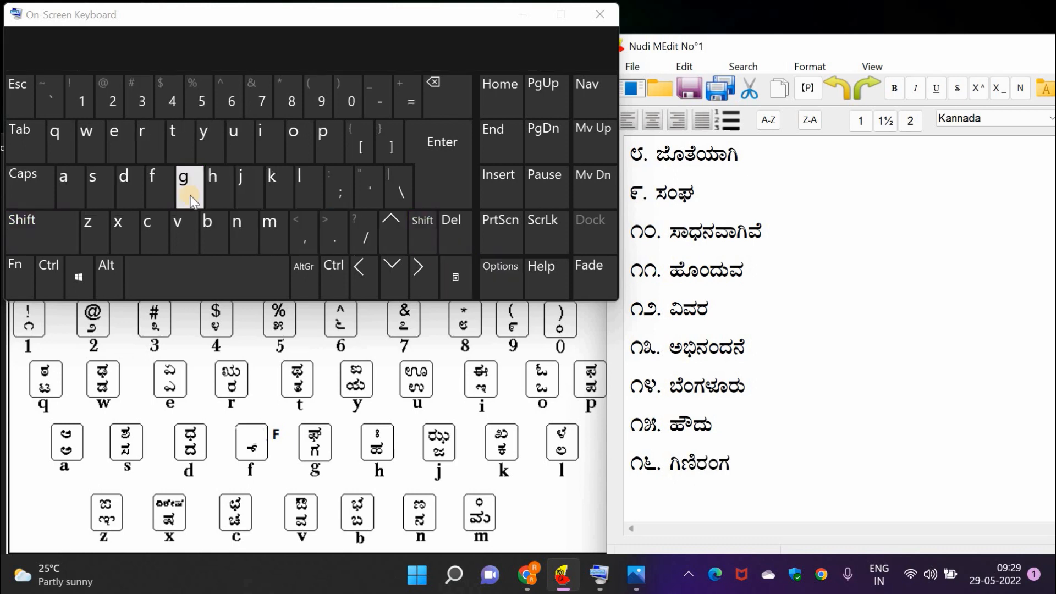
key("Return")
Step: Add the seventeenth numbered item "೧೭. ರೀತಿಯ" below "೧೬. ಗಿಣಿರಂಗ"
type("1")
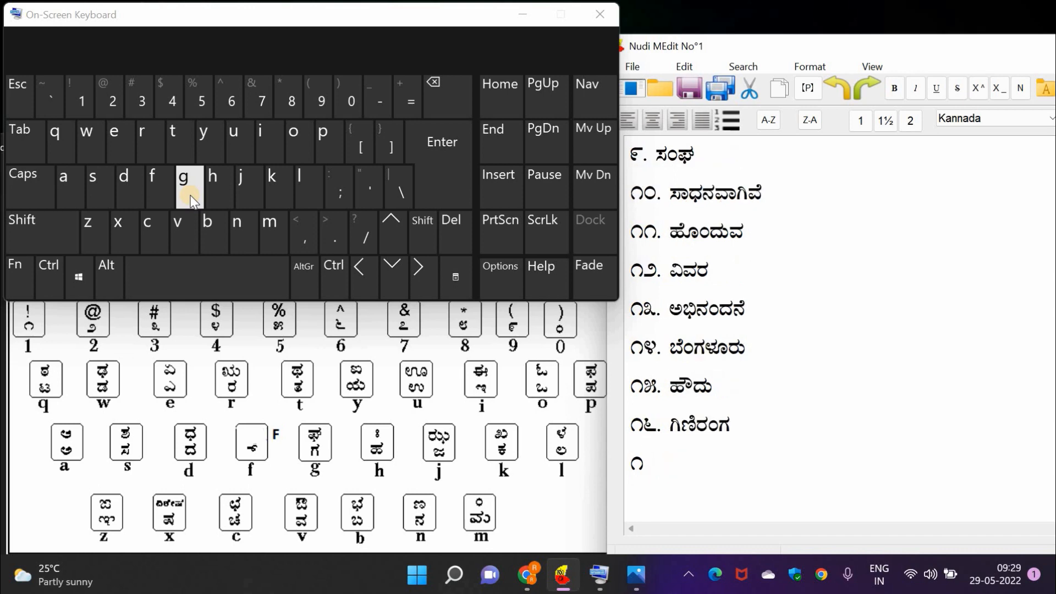
type("7.")
left_click(142, 152)
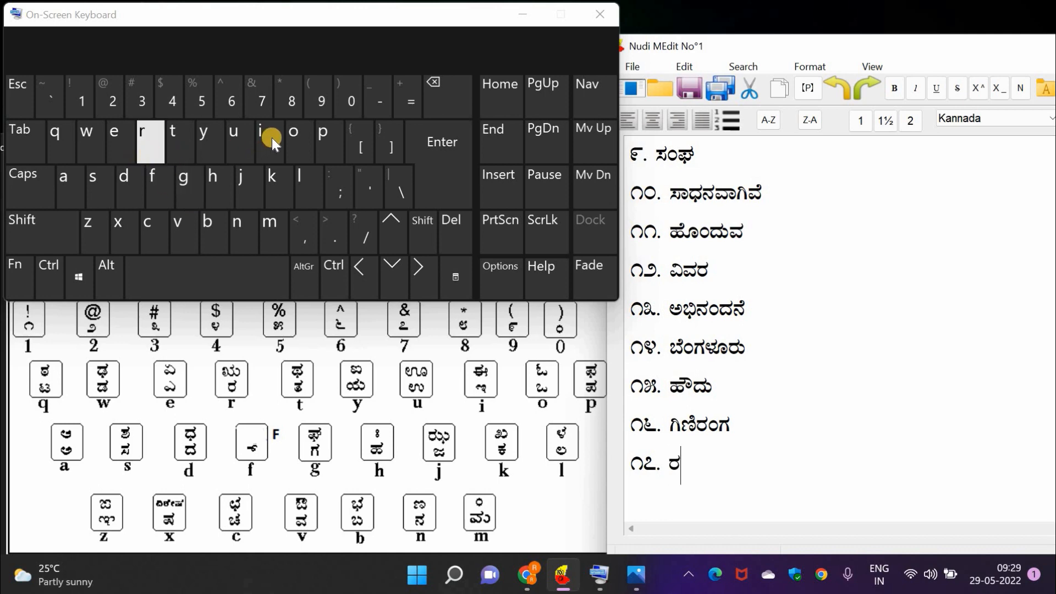
left_click(271, 138, "shift")
left_click(173, 144)
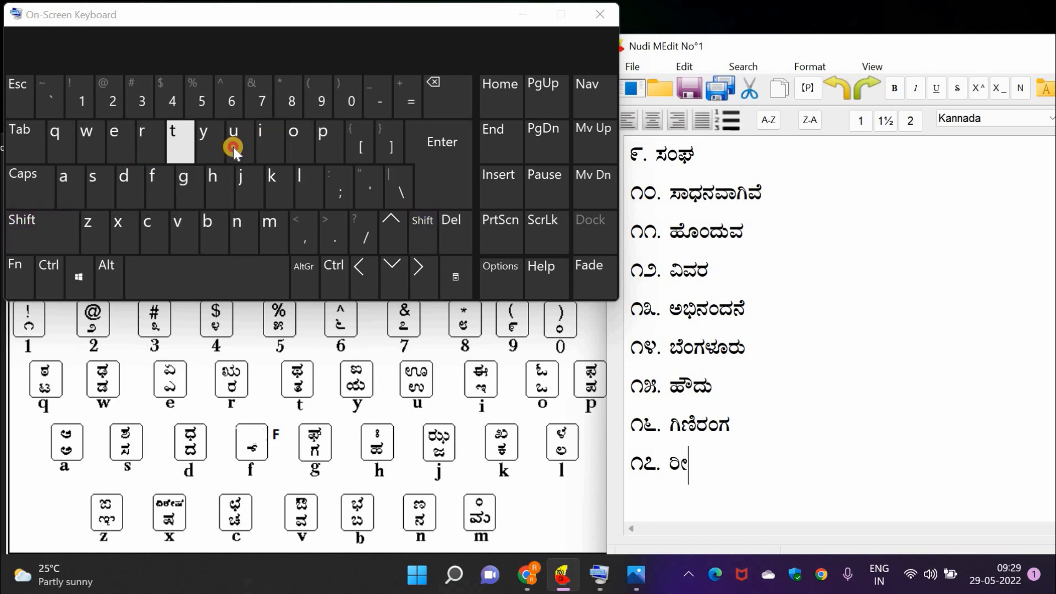
left_click(270, 139)
left_click(212, 132)
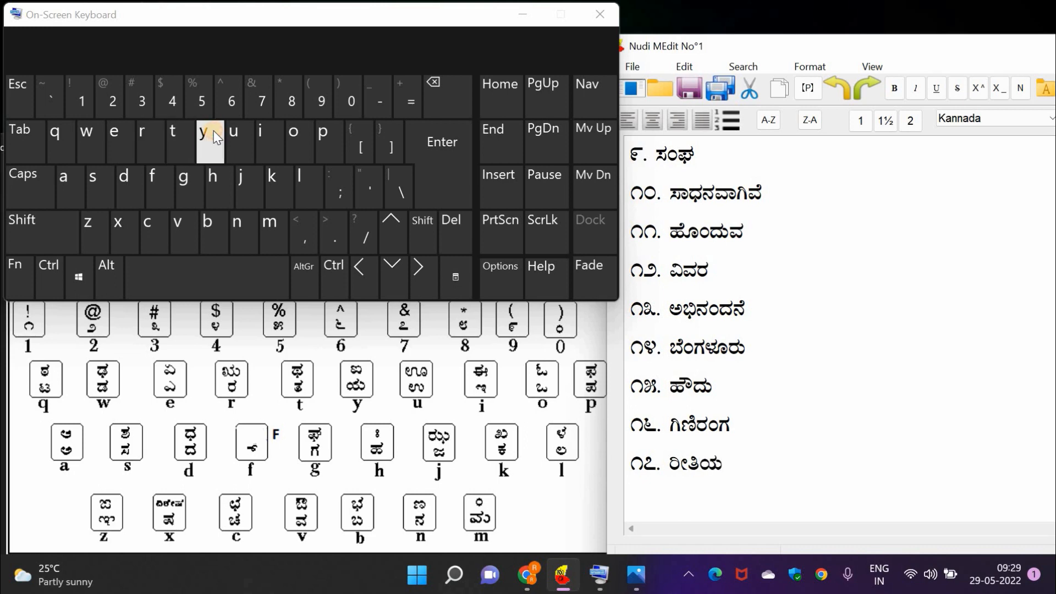
Step: Add the eighteenth numbered item "೧೮. ಬೆಳೆಸುವುದು" below "೧೭. ರೀತಿಯ" and start a new line
type("18")
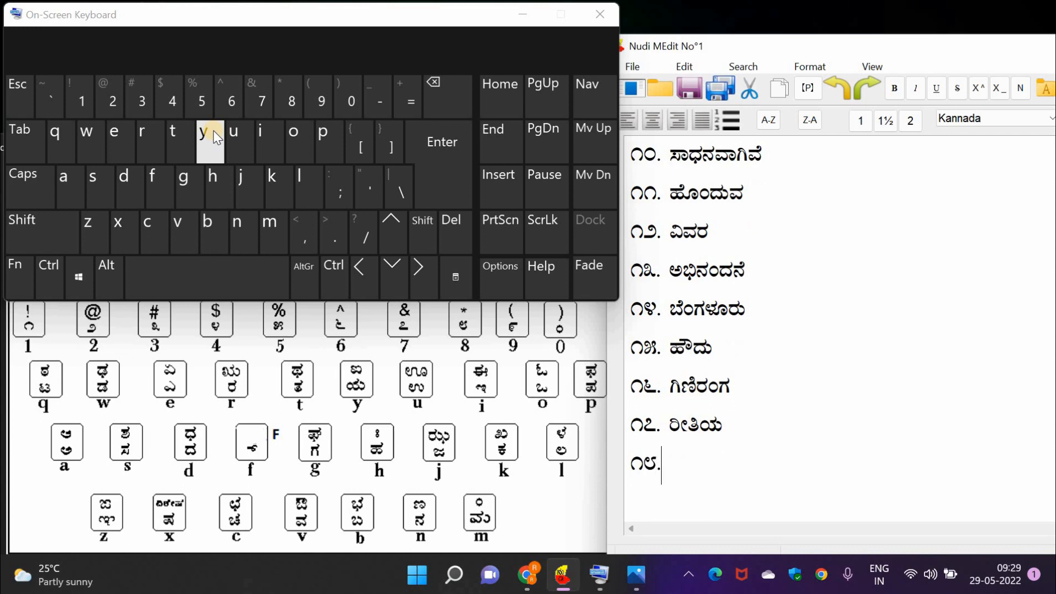
left_click(214, 228)
left_click(116, 139)
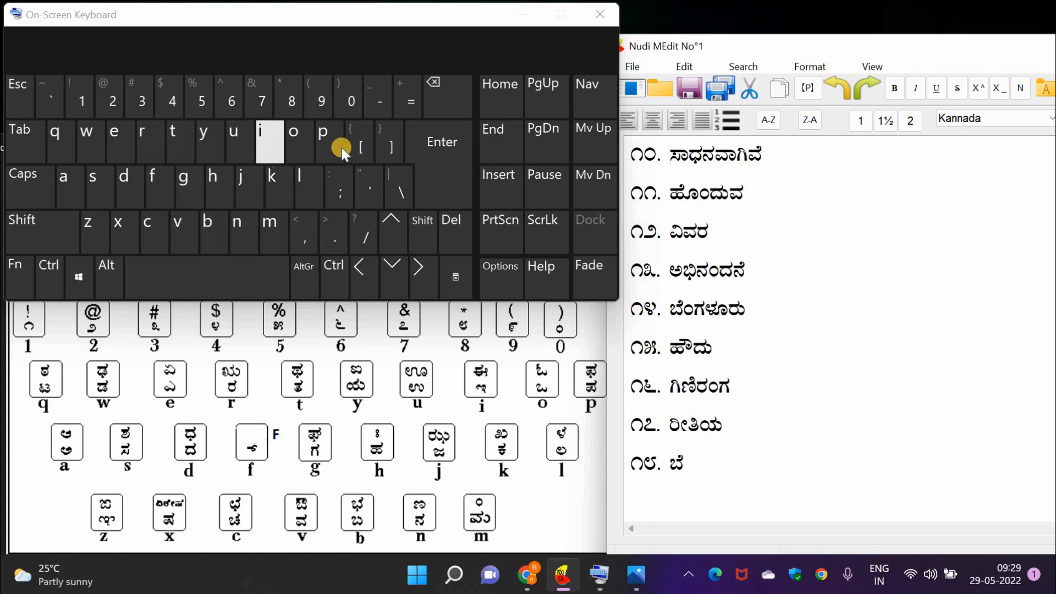
left_click(311, 183, "shift")
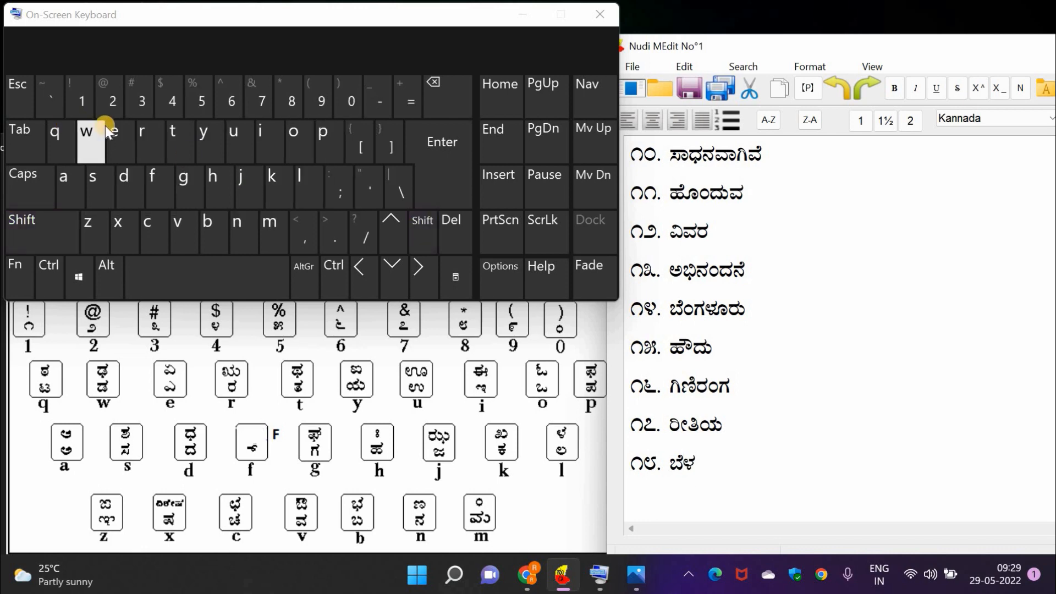
left_click(117, 131)
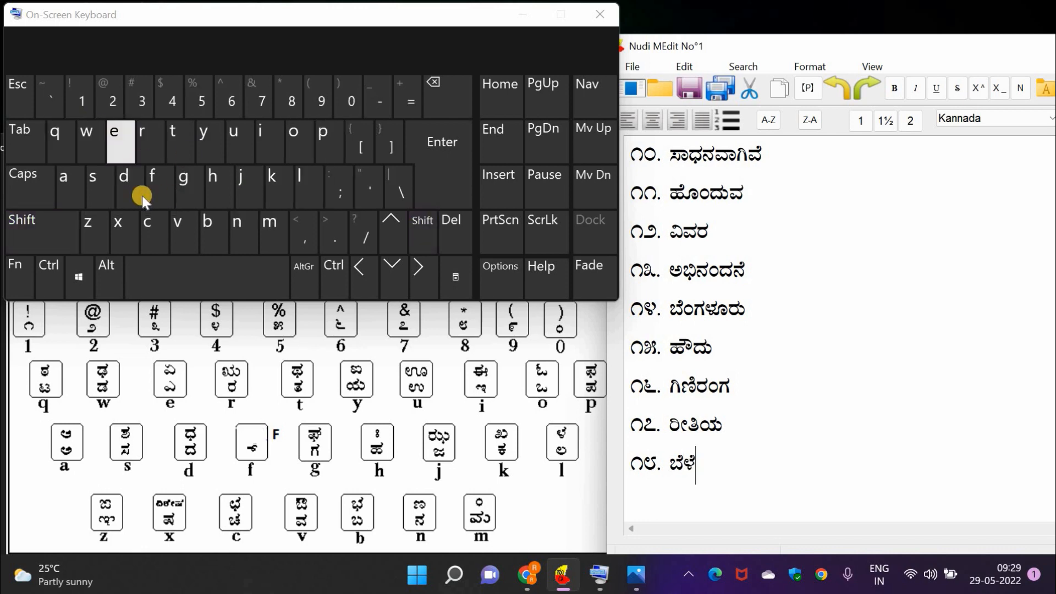
left_click(99, 182)
left_click(233, 137)
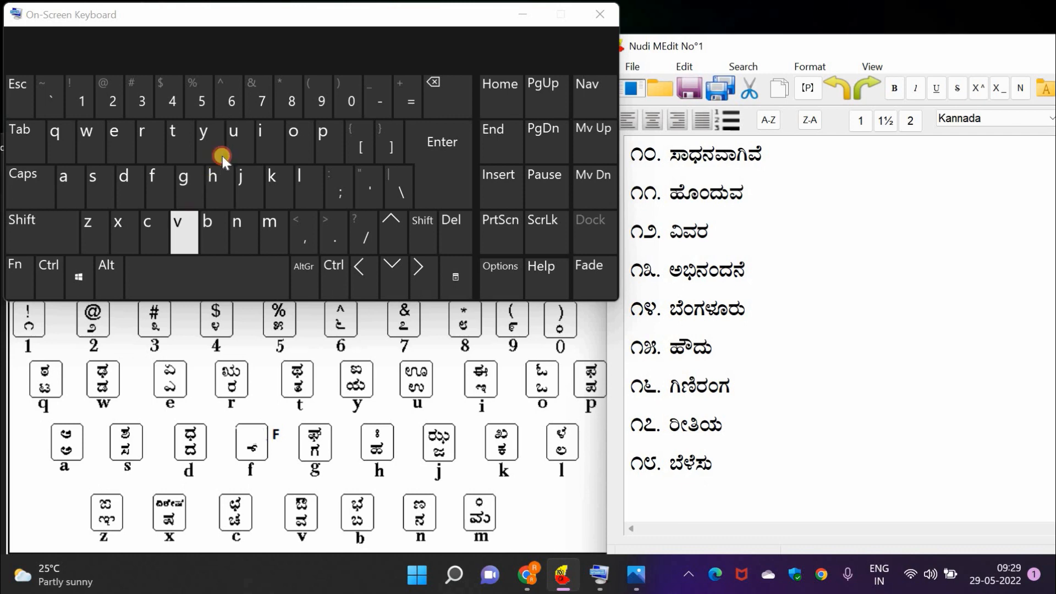
left_click(227, 141)
left_click(125, 176)
left_click(203, 148)
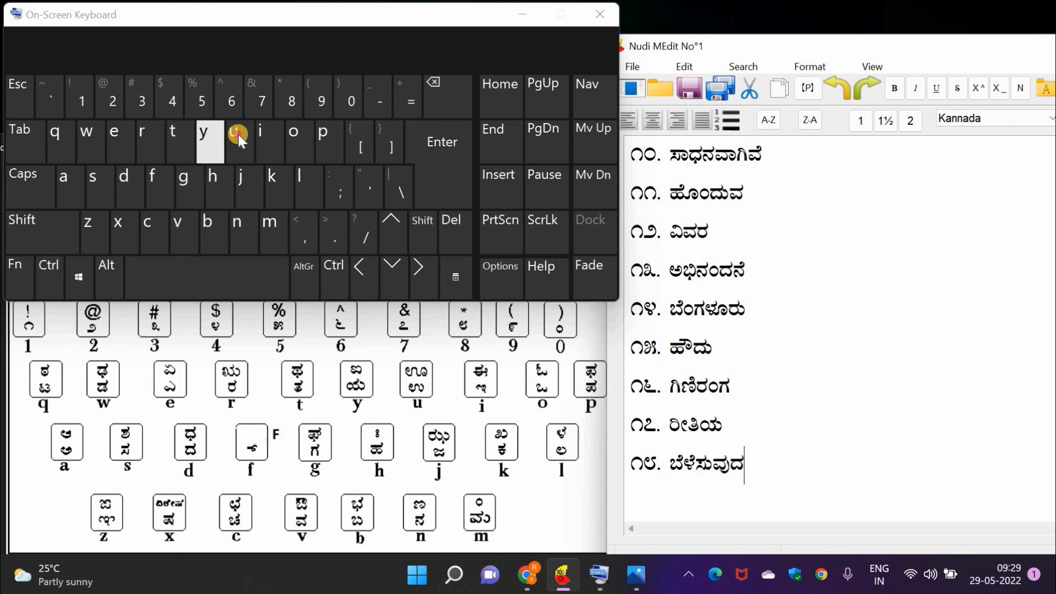
left_click(239, 133)
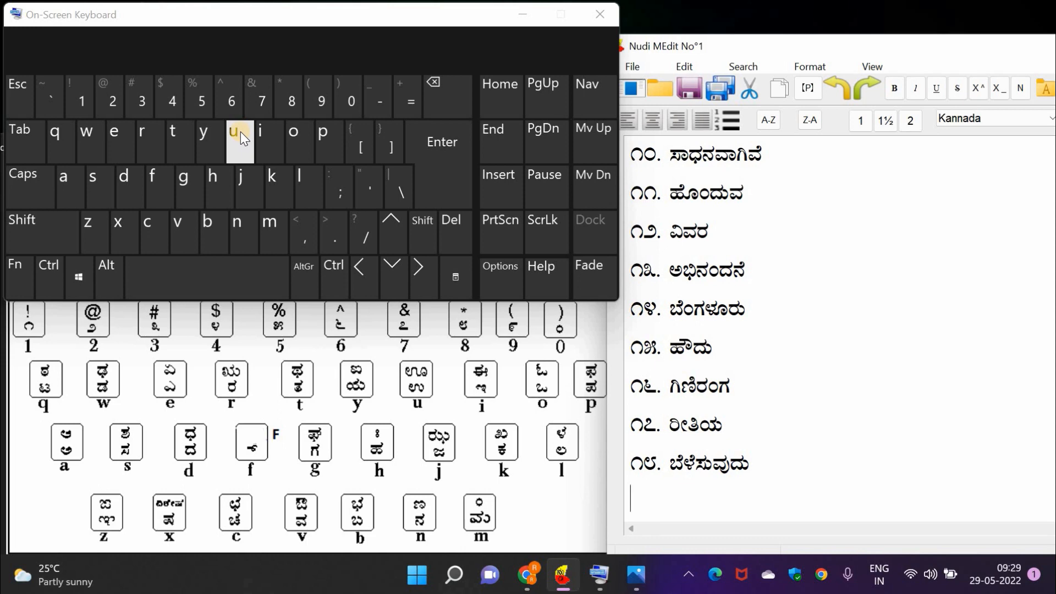
key("Return")
Step: Add the nineteenth numbered item "೧೯. ಶಿಶು" below "೧೮. ಬೆಳೆಸುವುದು" and start a new line
type("19")
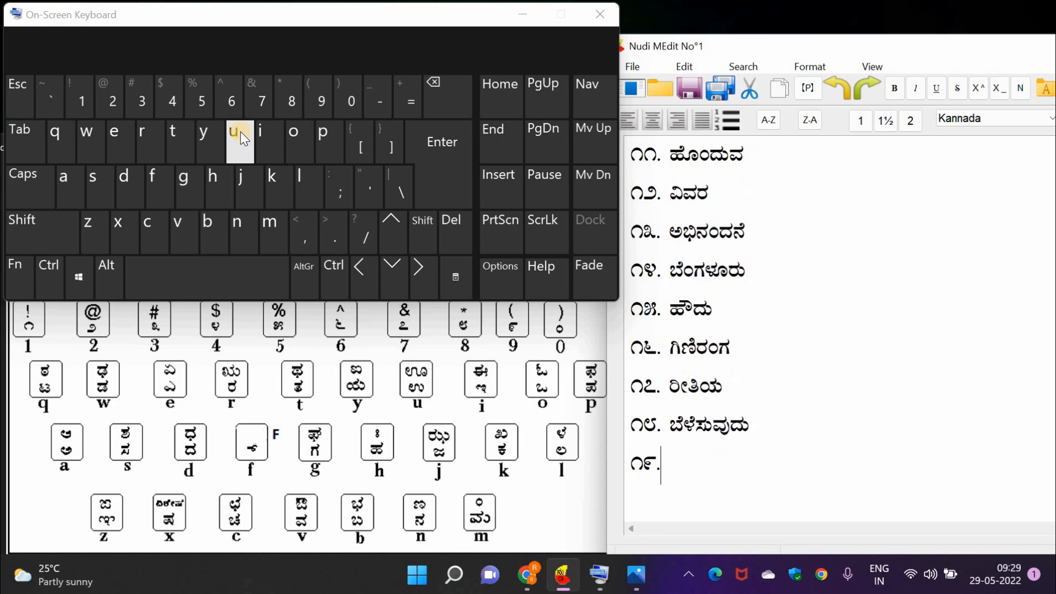
left_click(33, 231)
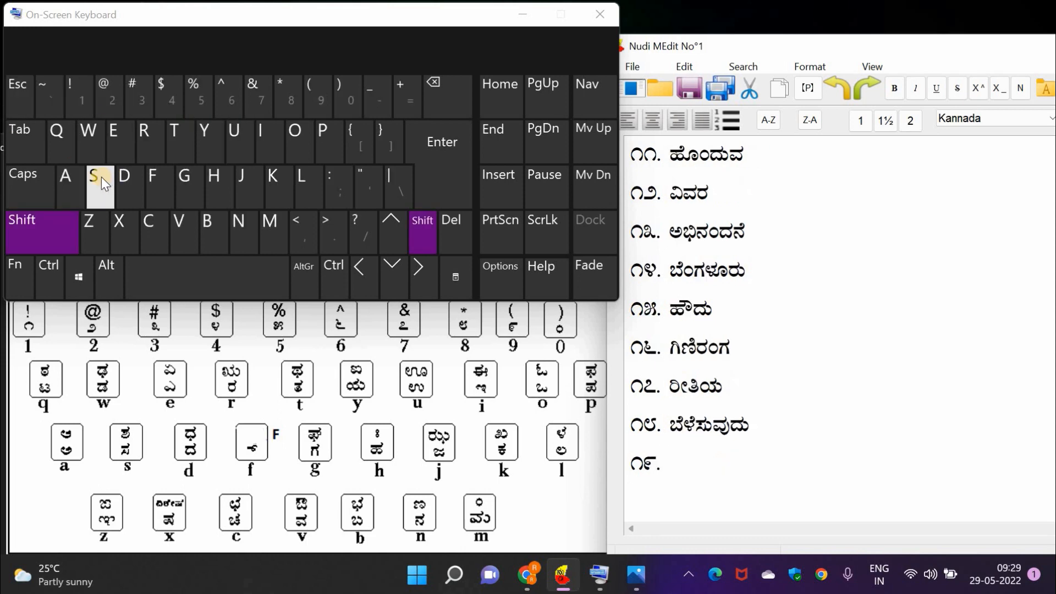
left_click(102, 177)
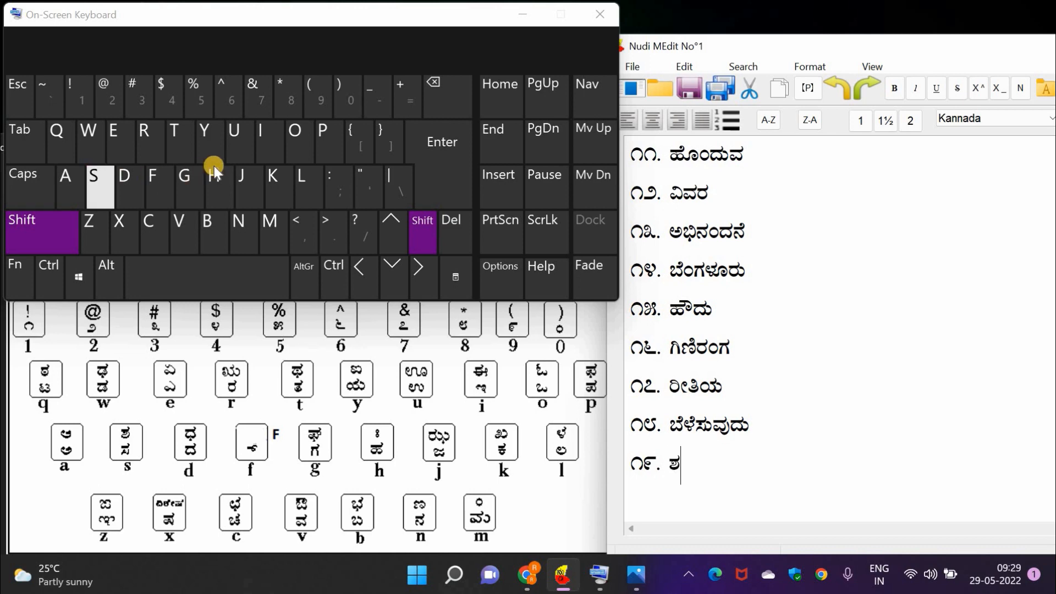
left_click(268, 142)
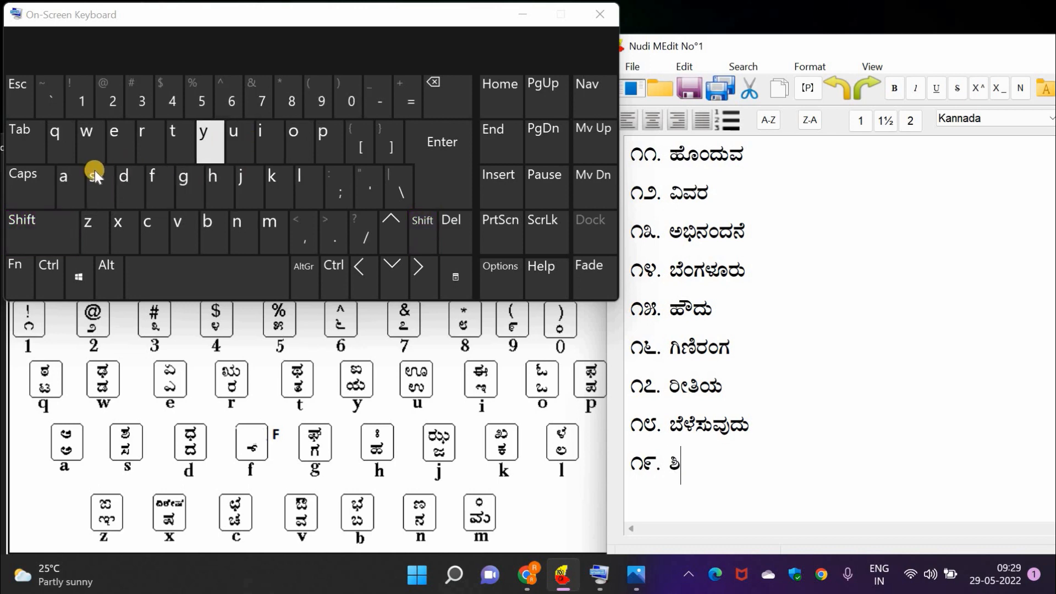
left_click(50, 225)
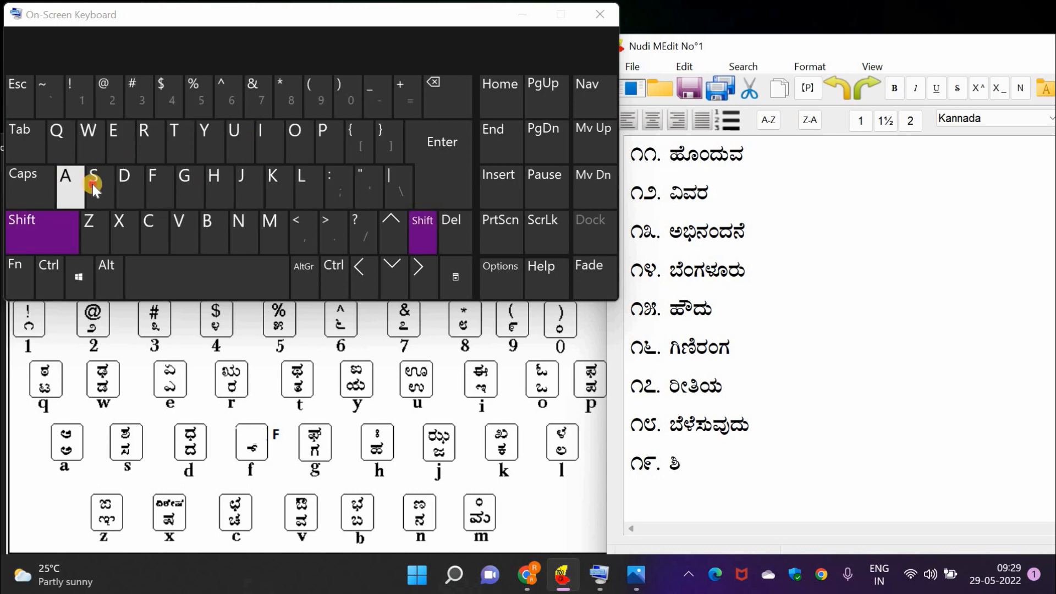
left_click(238, 139)
key("shift")
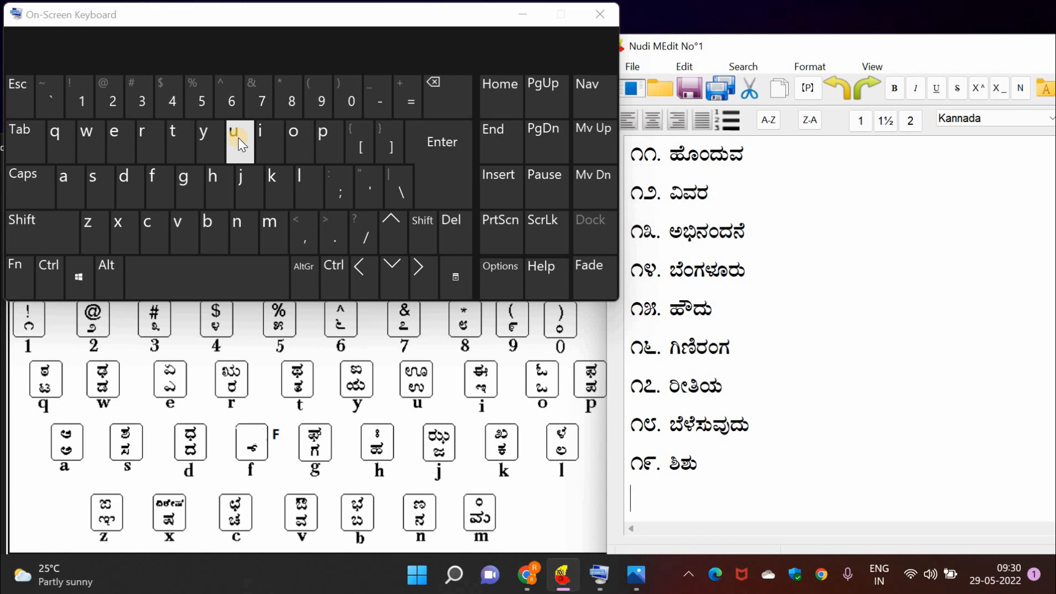
Step: Add the twentieth numbered item "೨೦. ಯೋಜನೆ" below "೧೯. ಶಿಶು" and start a new line
type("20.")
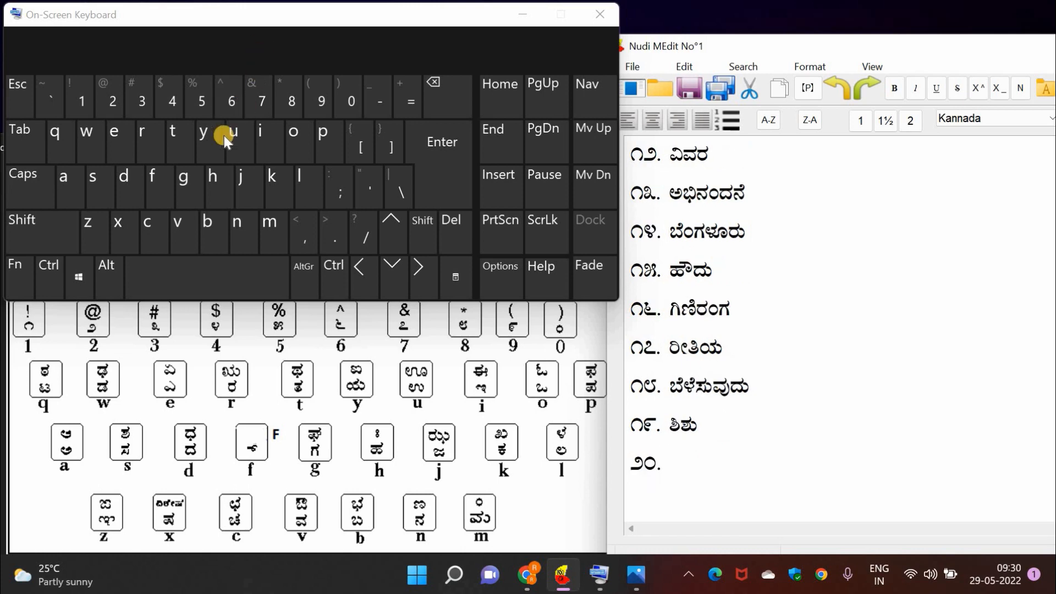
left_click(208, 150)
key("shift")
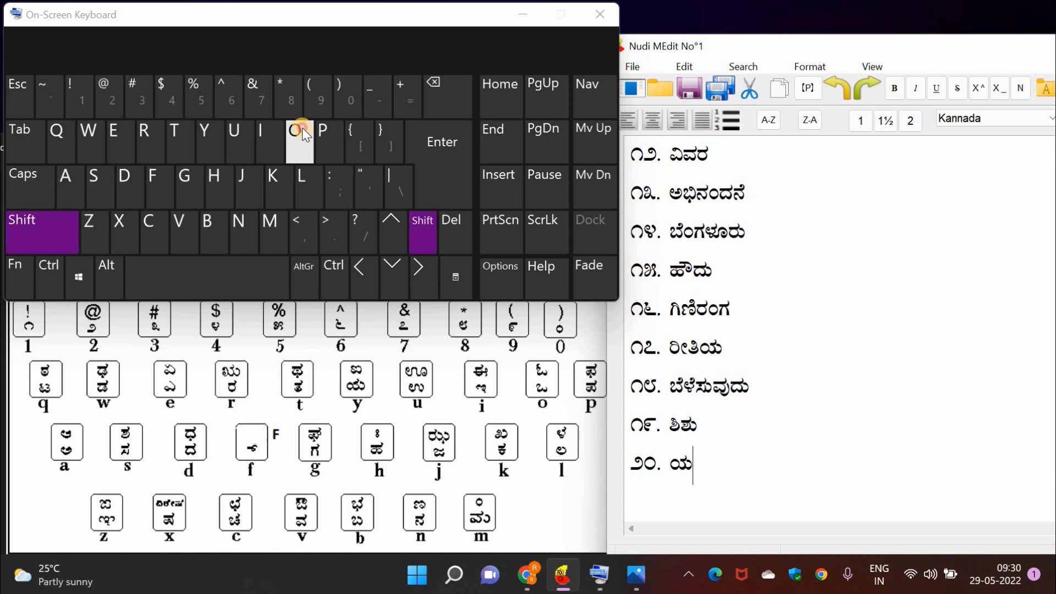
left_click(302, 128)
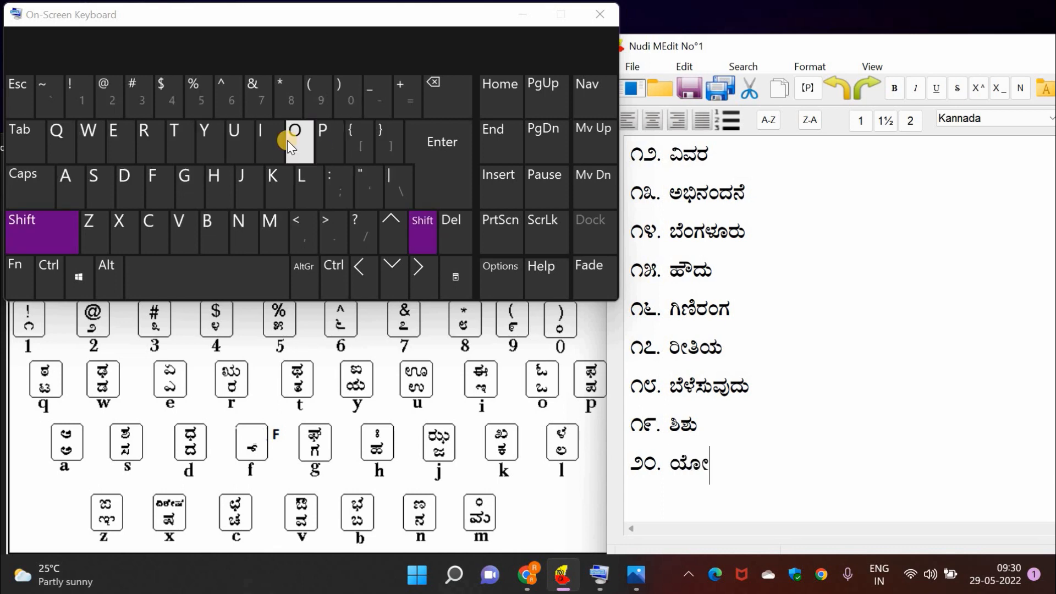
left_click(242, 221)
left_click(121, 146)
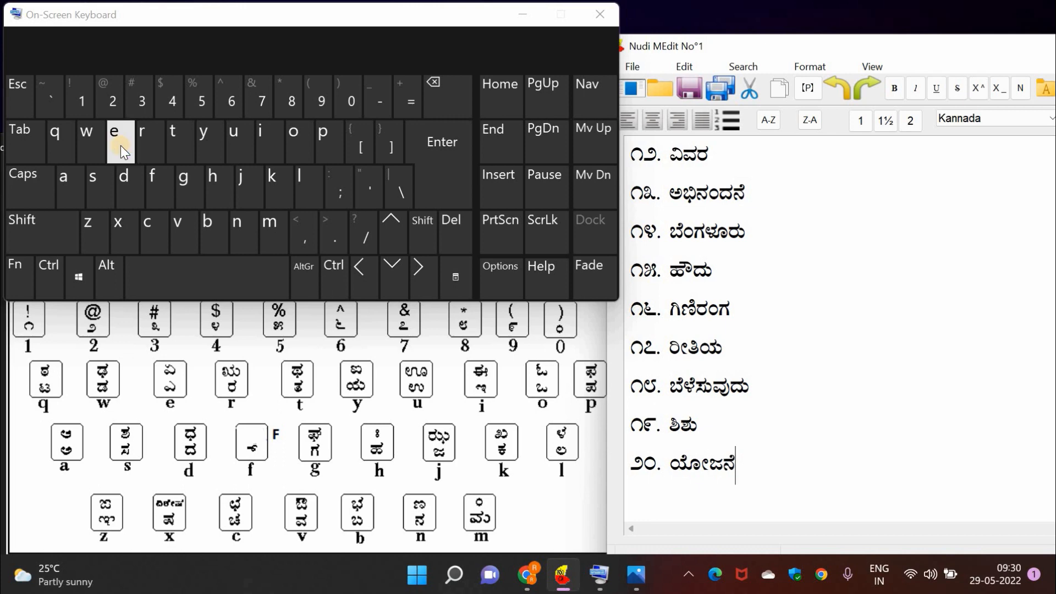
key("Return")
Step: Add the twenty-first numbered item "೨೧. ಅಭಿಯಾನ" below "೨೦. ಯೋಜನೆ"
type("೨೧.")
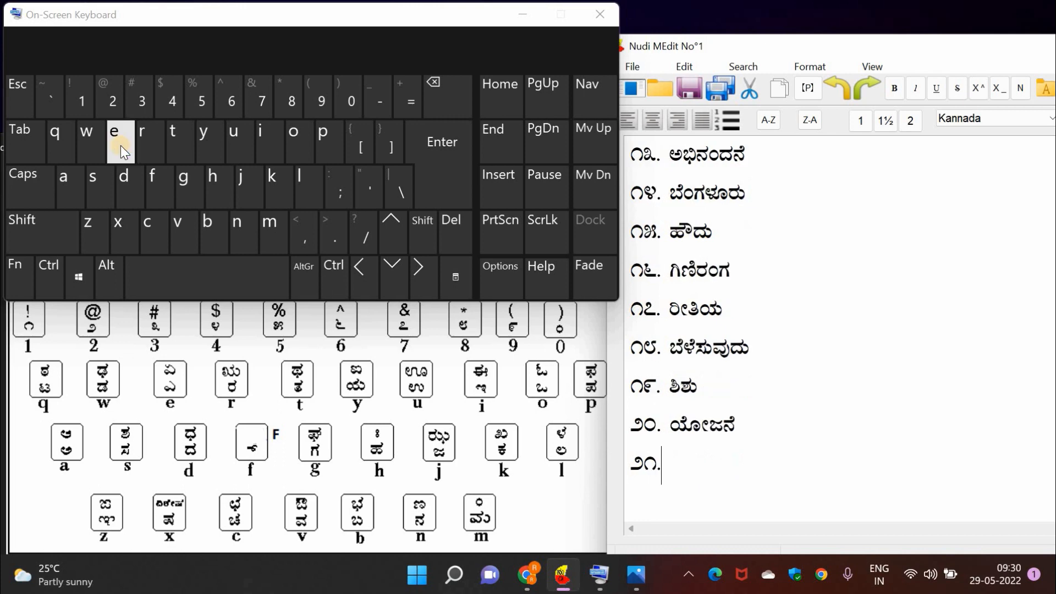
left_click(22, 143)
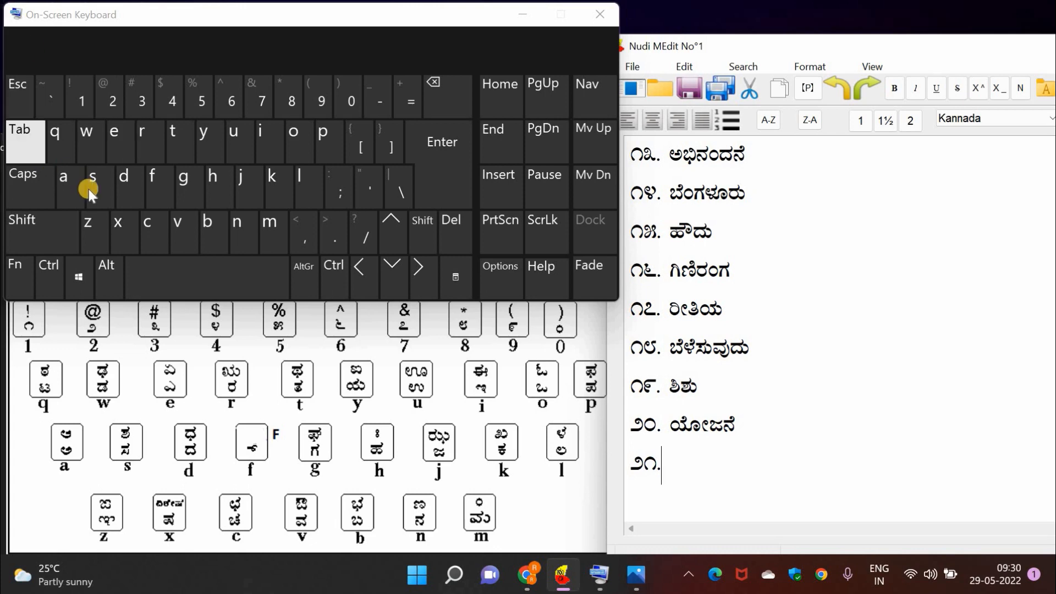
left_click(66, 182)
left_click(209, 231, "shift")
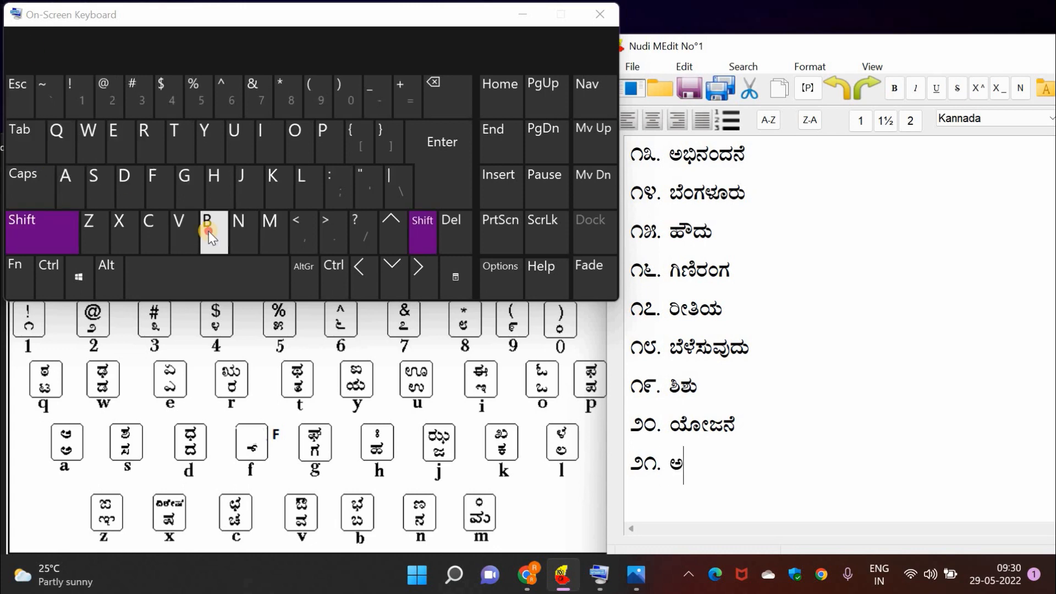
left_click(271, 144)
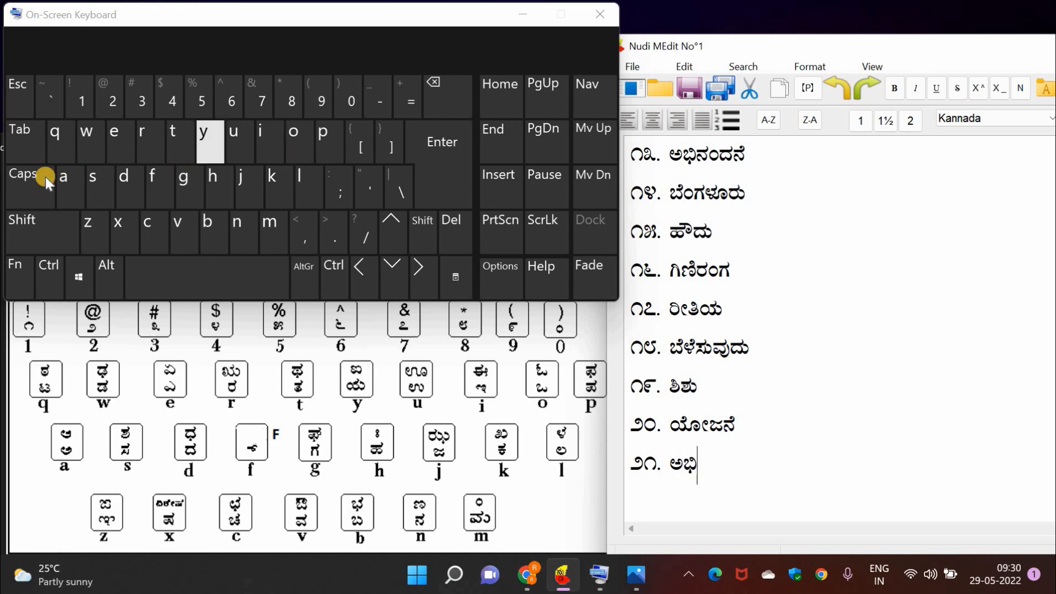
left_click(72, 178, "shift")
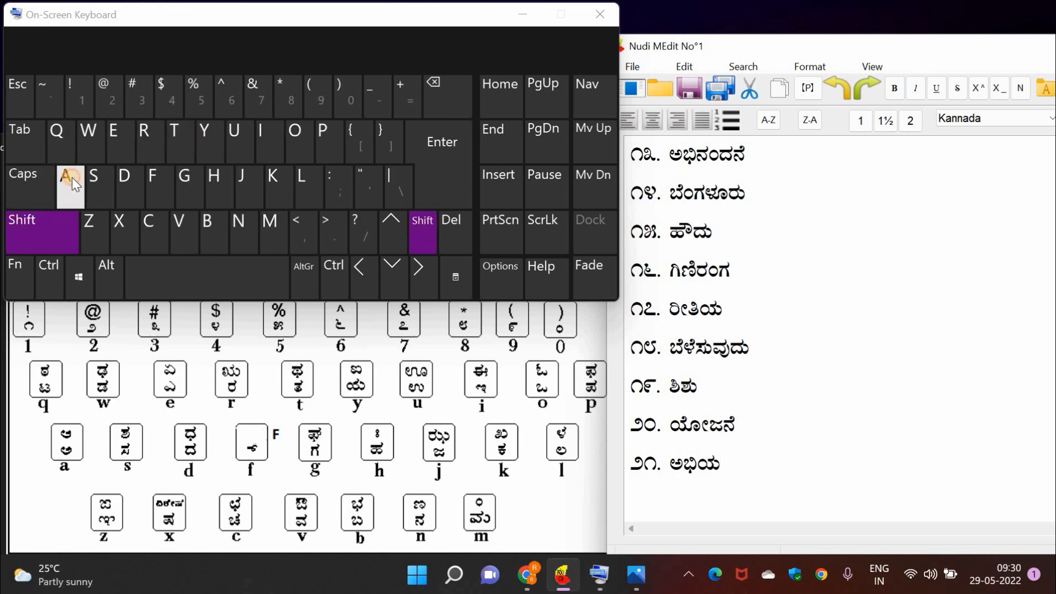
left_click(244, 221)
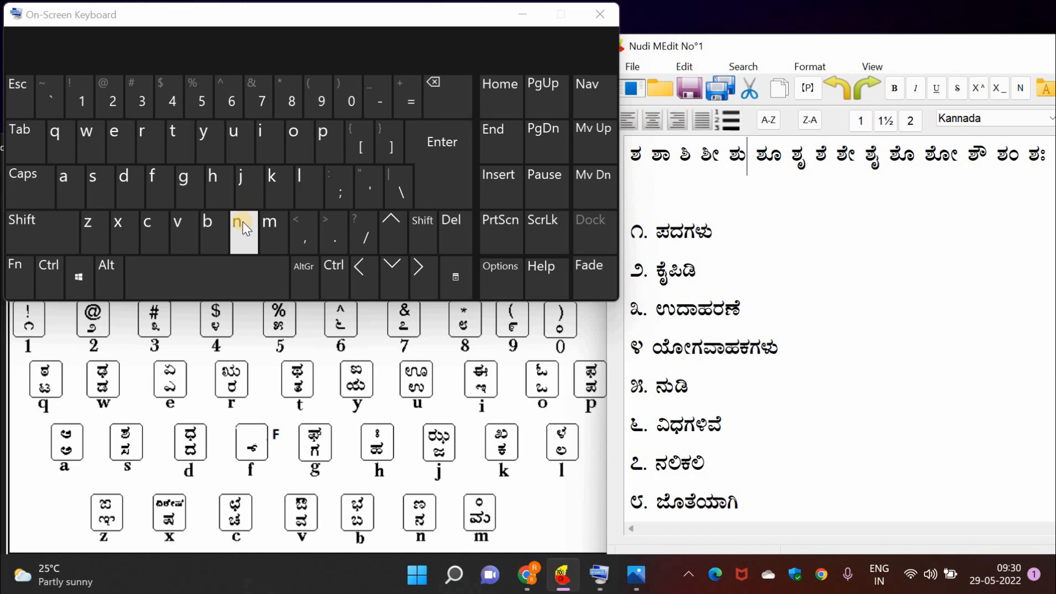
Step: Review the document from the line of ಶ vowel forms down through the numbered word list to its last item
key("Down")
key("Down")
key("Down")
key("Down")
key("Down")
key("Down")
key("Down")
key("Down")
key("Down")
key("Down")
key("Down")
key("Down")
key("Down")
key("Down")
key("Down")
key("Down")
key("Down")
key("Down")
key("Down")
key("Down")
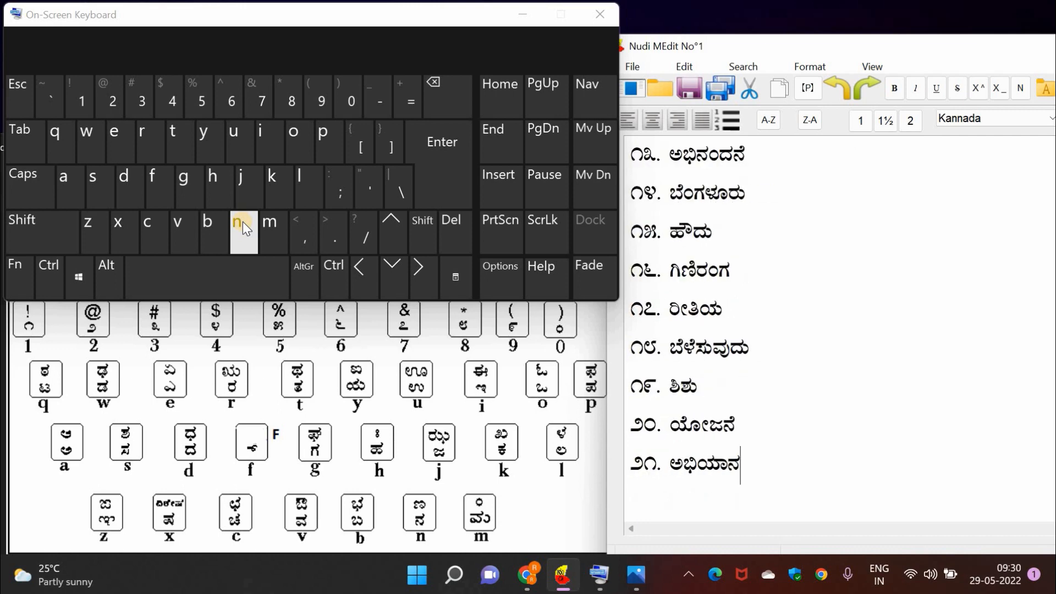
Step: Leave a blank line below "೨೧. ಅಭಿಯಾನ" with the cursor on the following line, and move the editor window slightly upward
key("Return")
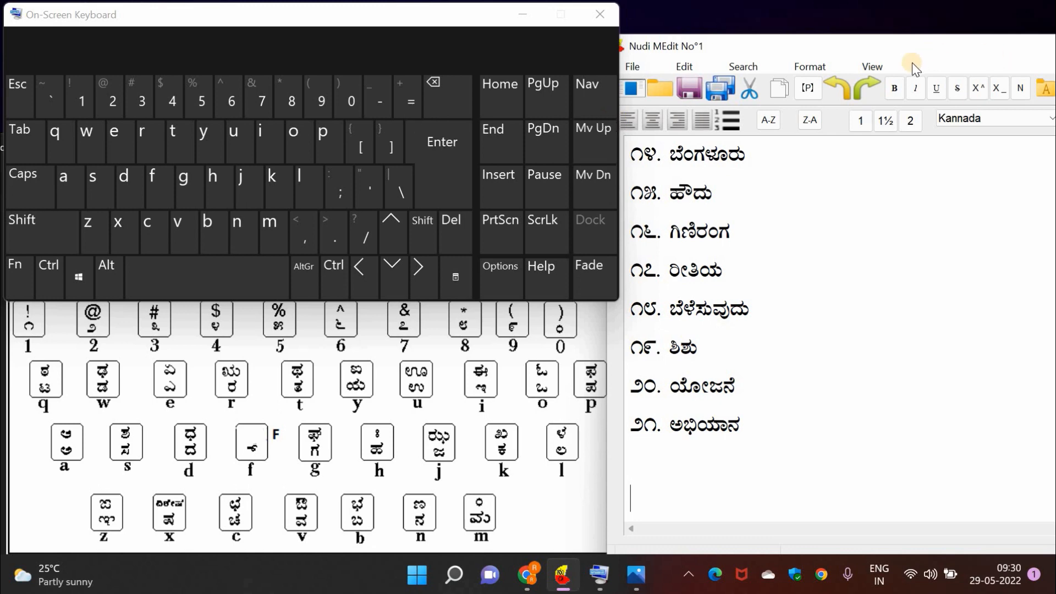
left_click_drag(757, 46, 738, 22)
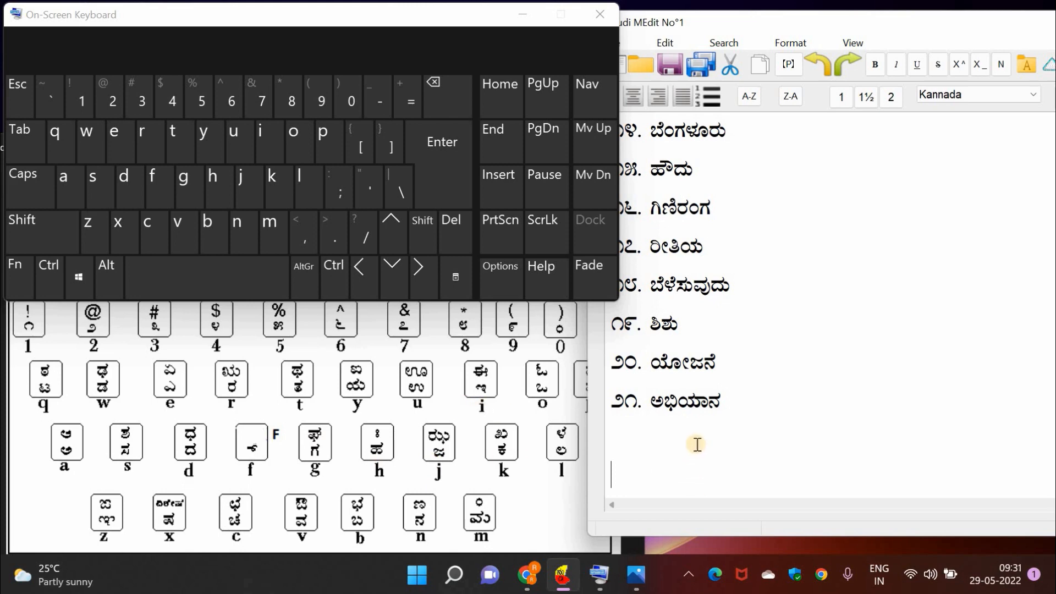
key("Return")
key("BackSpace")
type("ಕ")
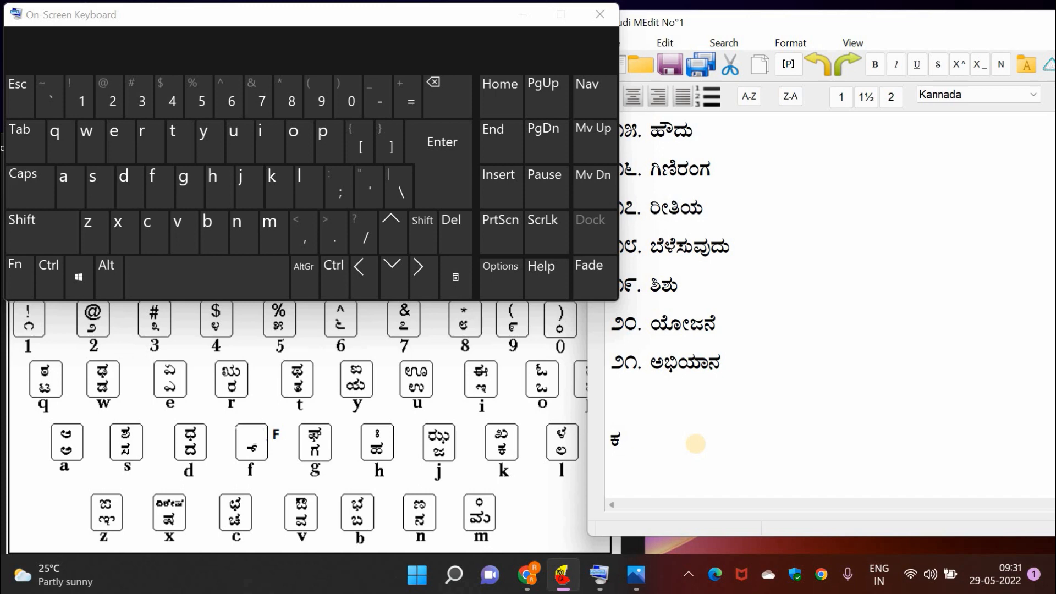
key("BackSpace")
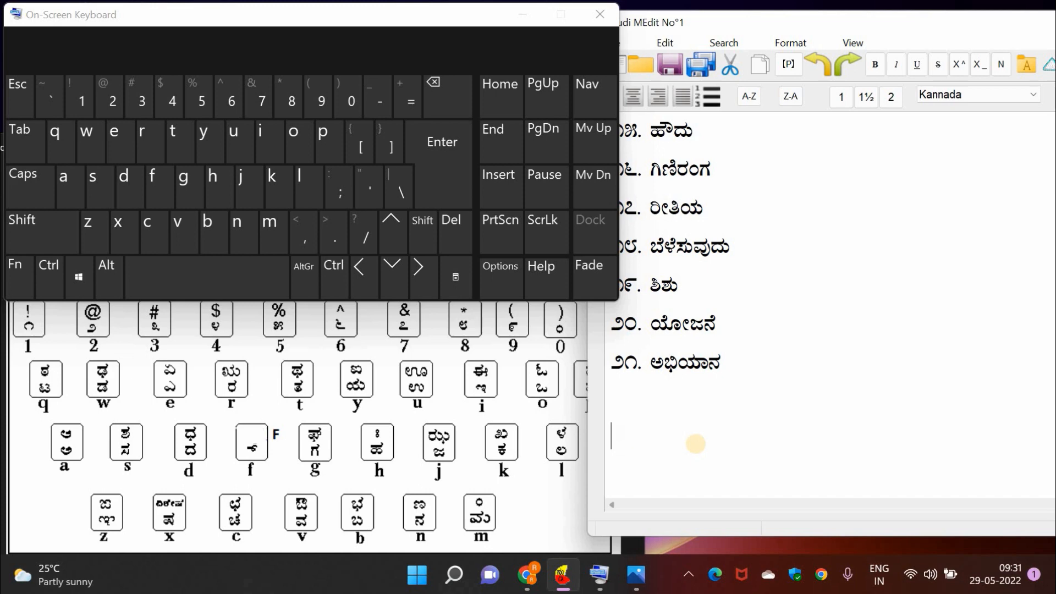
Step: Enter the doubled-consonant conjuncts ಕ್ಕ and ಖ್ಖ, separated by spaces, on the empty line below the numbered list
left_click(275, 182)
left_click(155, 183)
left_click(277, 189)
left_click(284, 187, "shift")
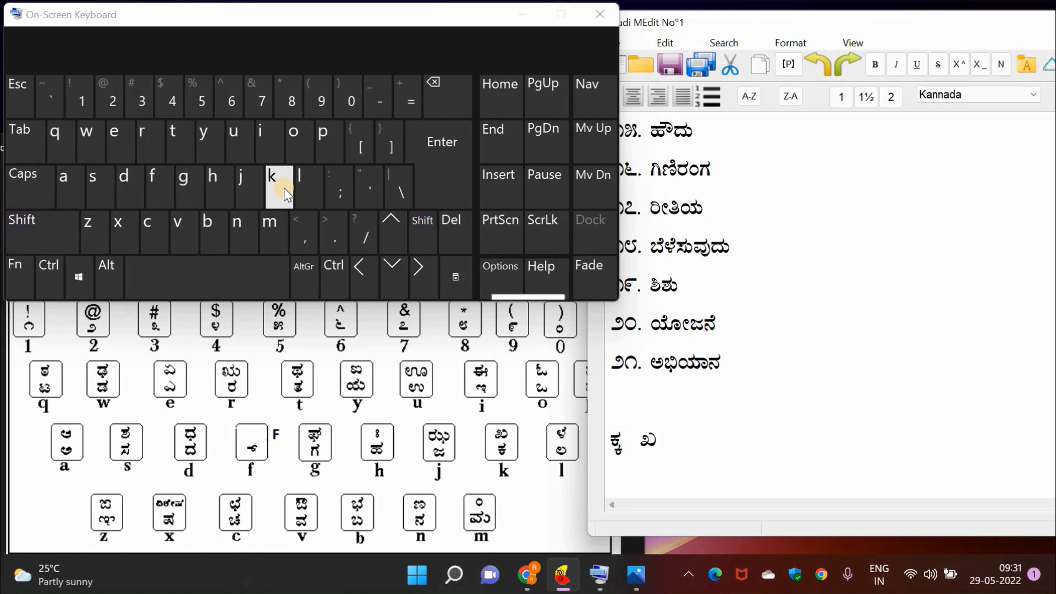
left_click(168, 193)
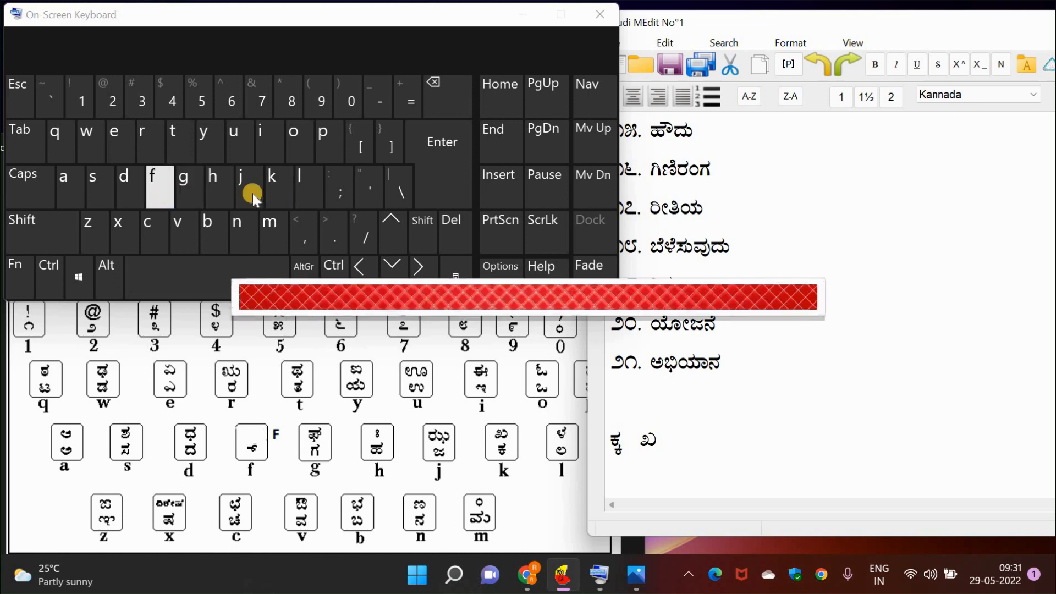
left_click(276, 179, "shift")
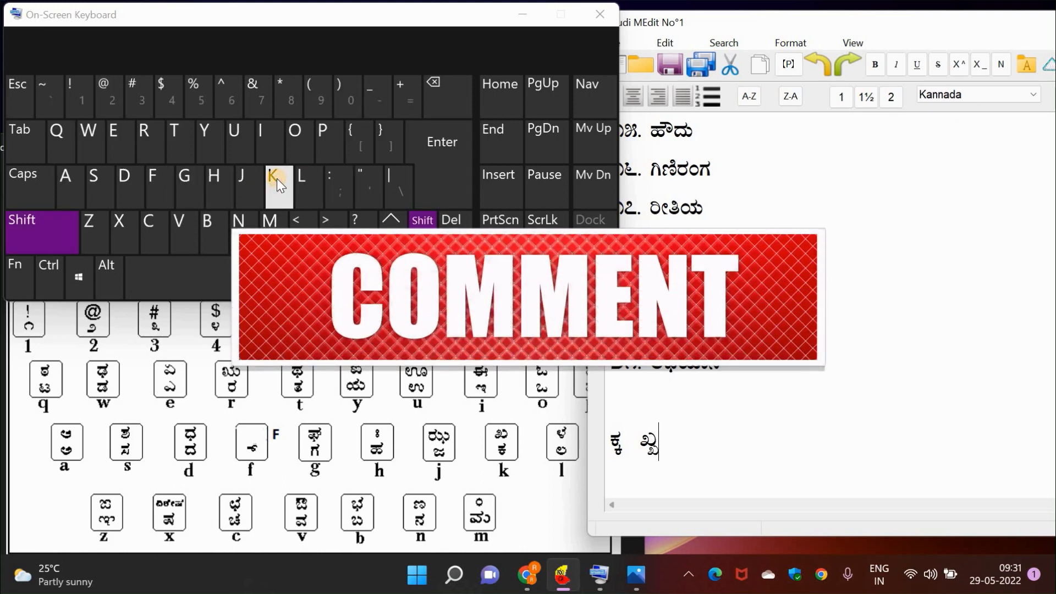
Step: Continue the conjunct line after ಖ್ಖ with ಗ್ಗ and ಘ್ಘ, separated by a space
left_click(197, 187)
left_click(164, 186)
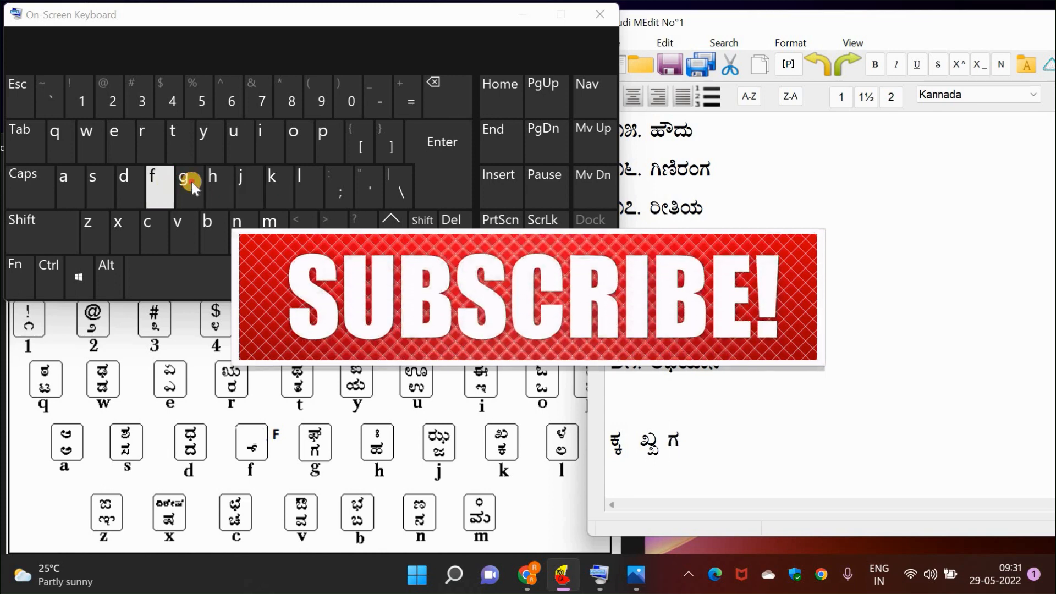
left_click(192, 182)
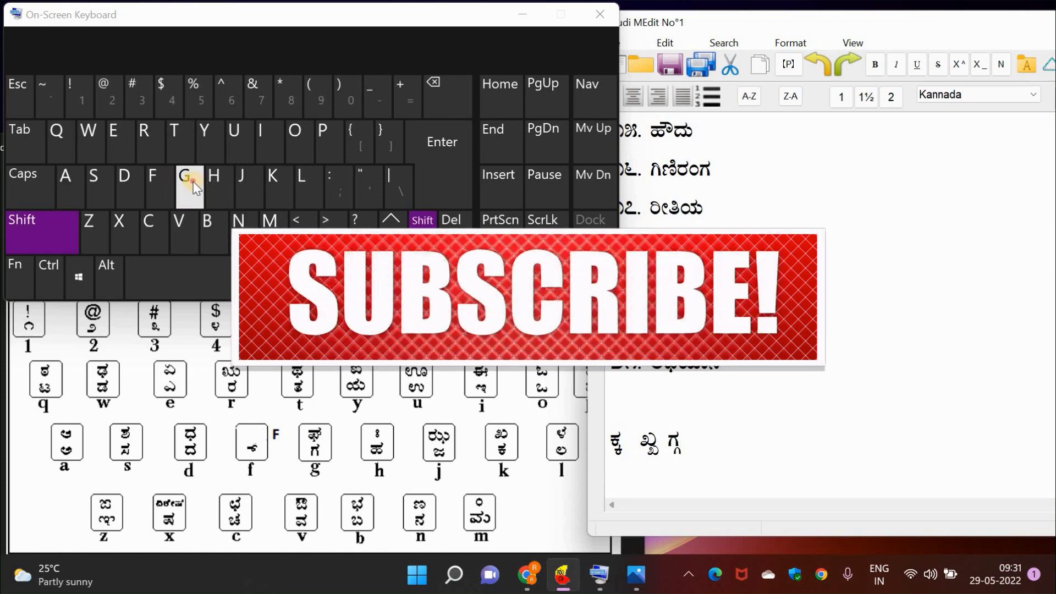
left_click(156, 181)
left_click(155, 180)
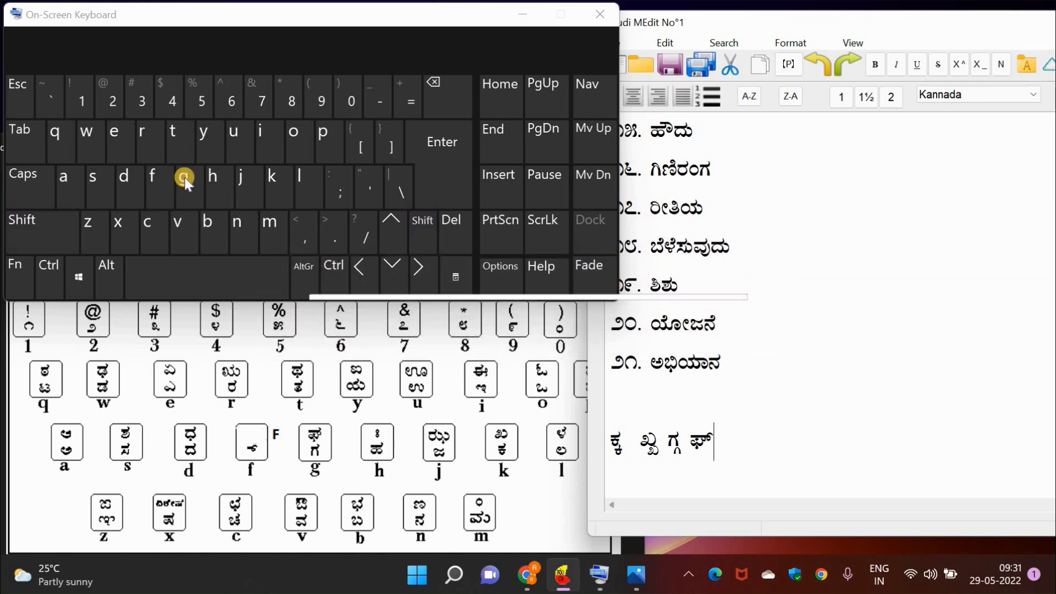
left_click(186, 181)
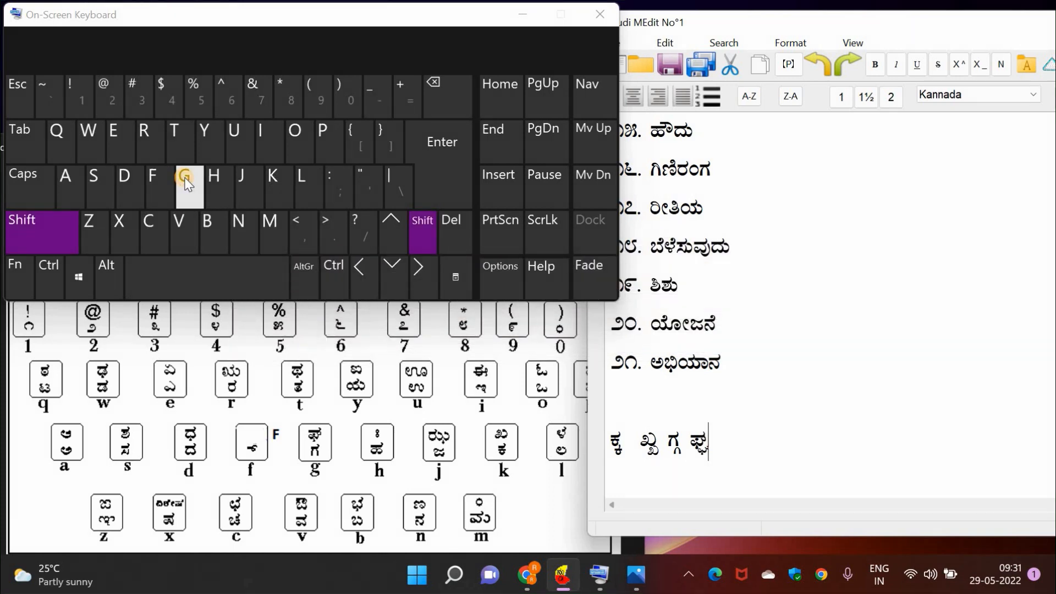
Step: Complete the first conjunct line with ಙ್ಙ after ಘ್ಘ and start a new line below it
left_click(94, 225, "shift")
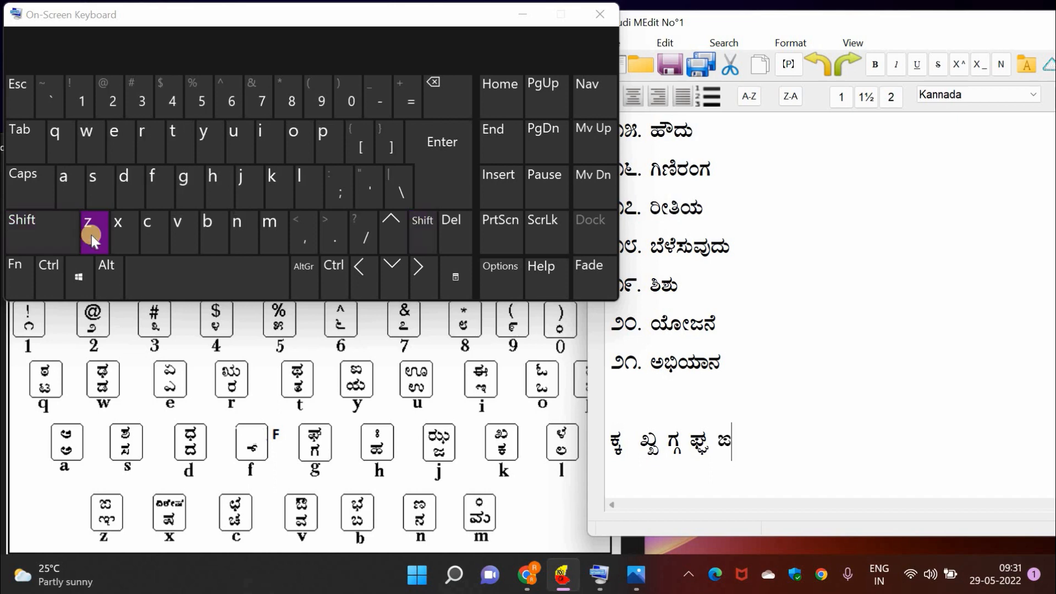
left_click(159, 177)
left_click(95, 227, "shift")
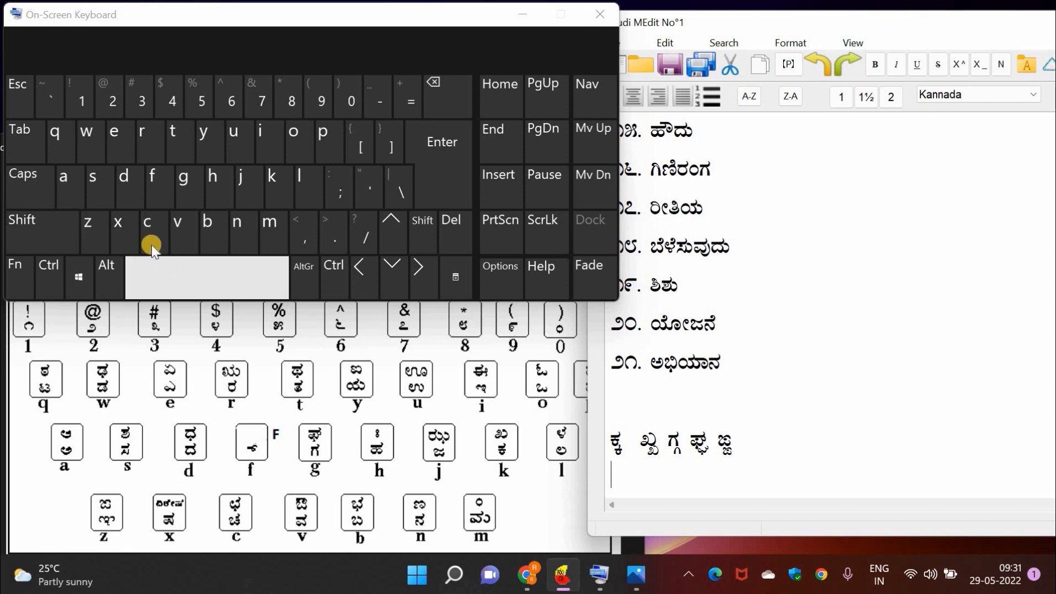
Step: Enter the doubled-consonant conjuncts ಚ್ಚ and ಛ್ಛ, separated by a space, on the second conjunct line
left_click(147, 212)
left_click(149, 181)
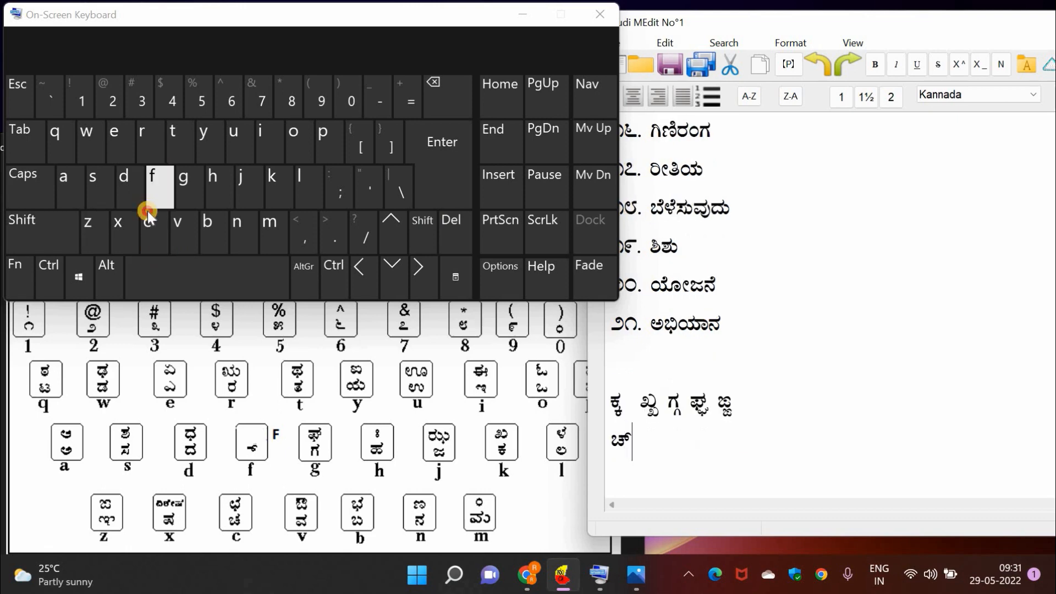
left_click(148, 214)
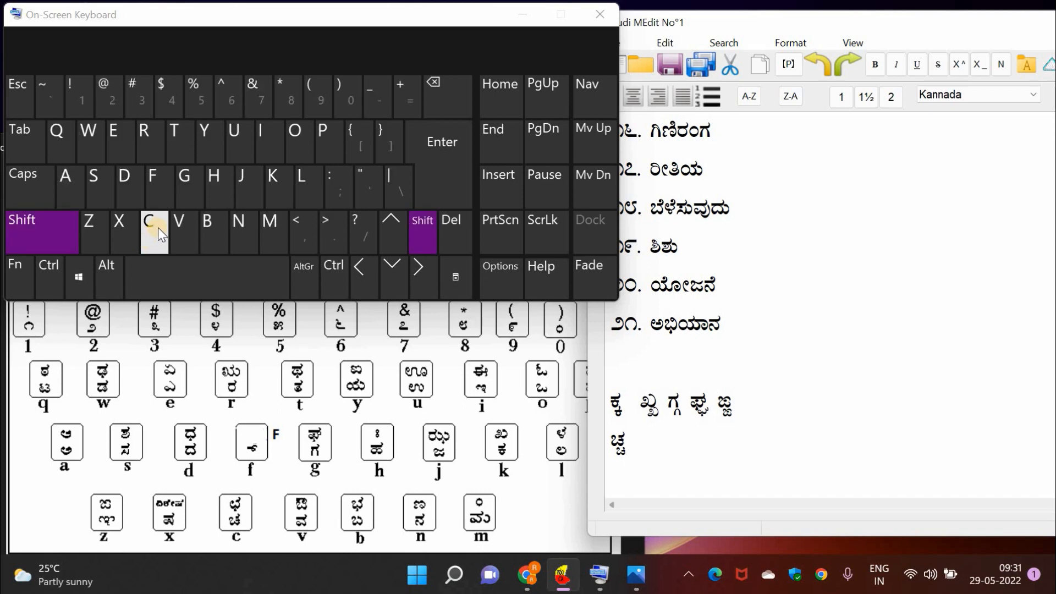
left_click(157, 221, "shift")
left_click(159, 189)
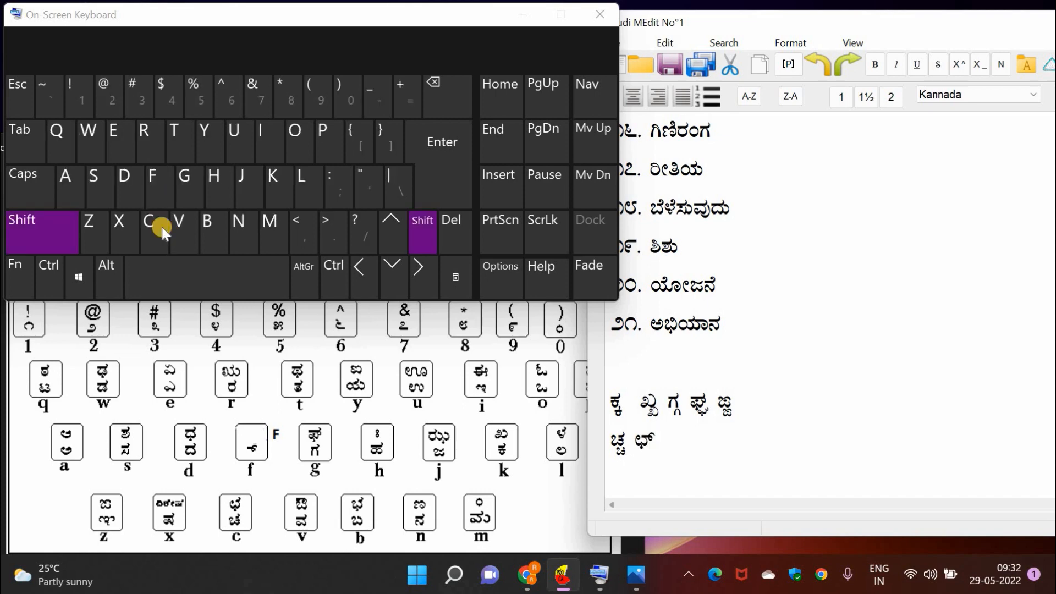
left_click(163, 230, "shift")
Step: Continue the second conjunct line after ಛ್ಛ with ಜ್ಜ and ಝ್ಝ, separated by a space
left_click(242, 184)
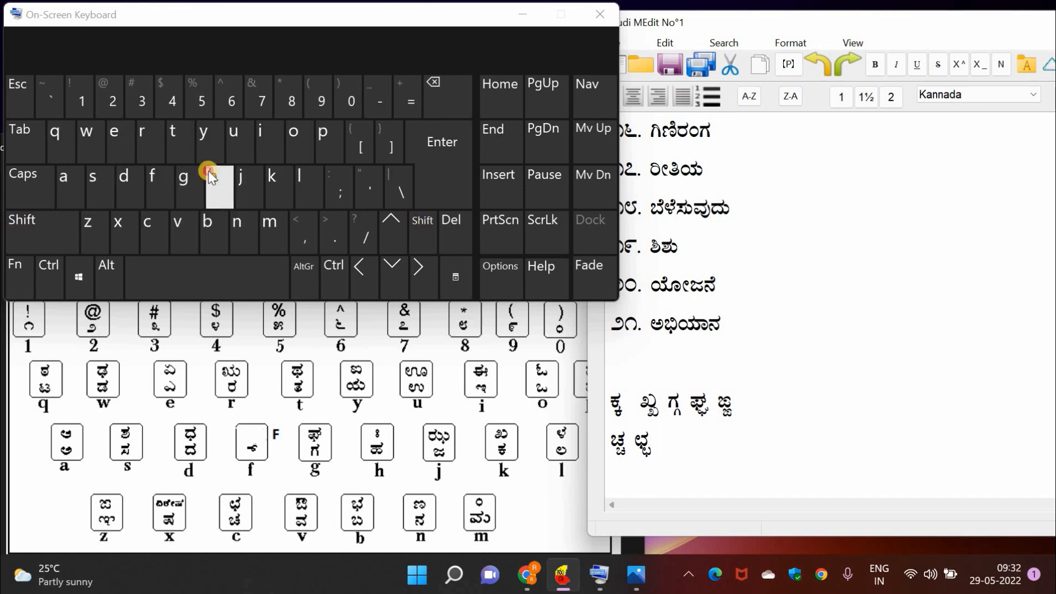
left_click(168, 171)
left_click(250, 172)
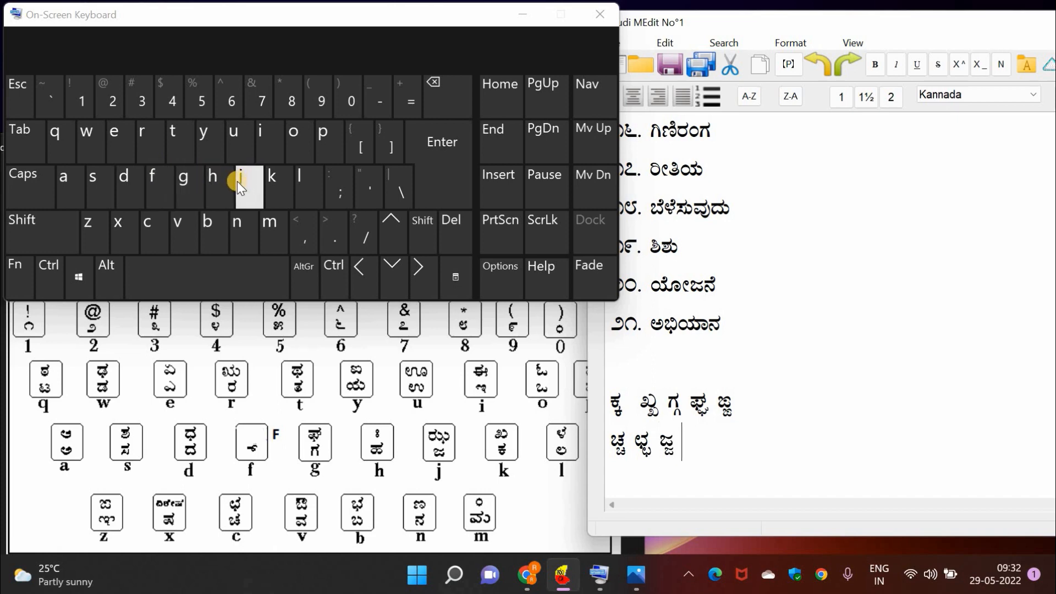
left_click(245, 182, "shift")
left_click(171, 178)
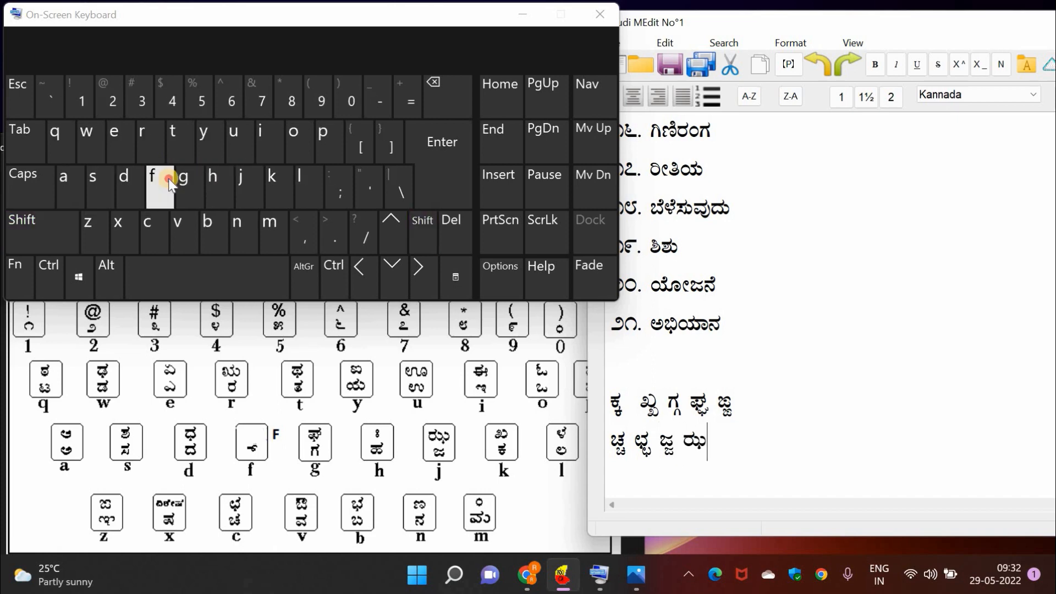
left_click(240, 179, "shift")
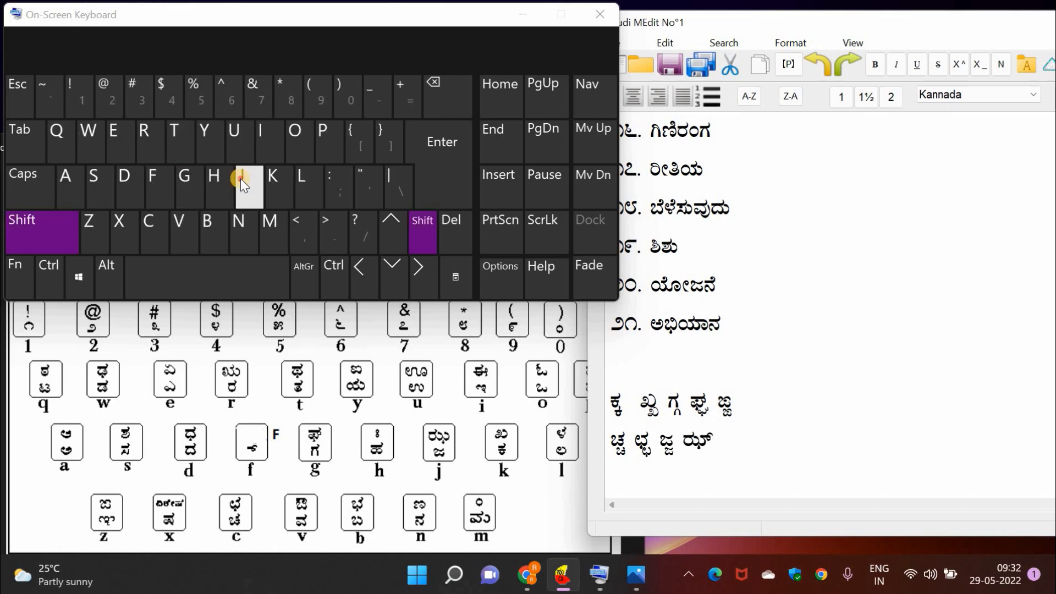
Step: Finish the second conjunct line with ಞ್ಞ after ಝ್ಝ and start a third line
left_click(95, 229)
left_click(166, 179)
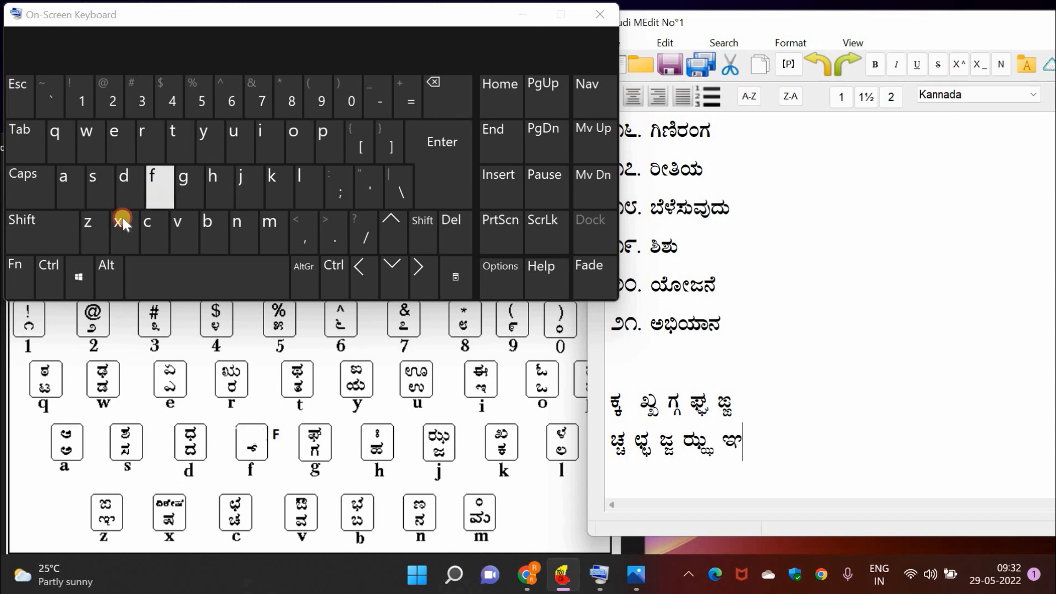
left_click(86, 225)
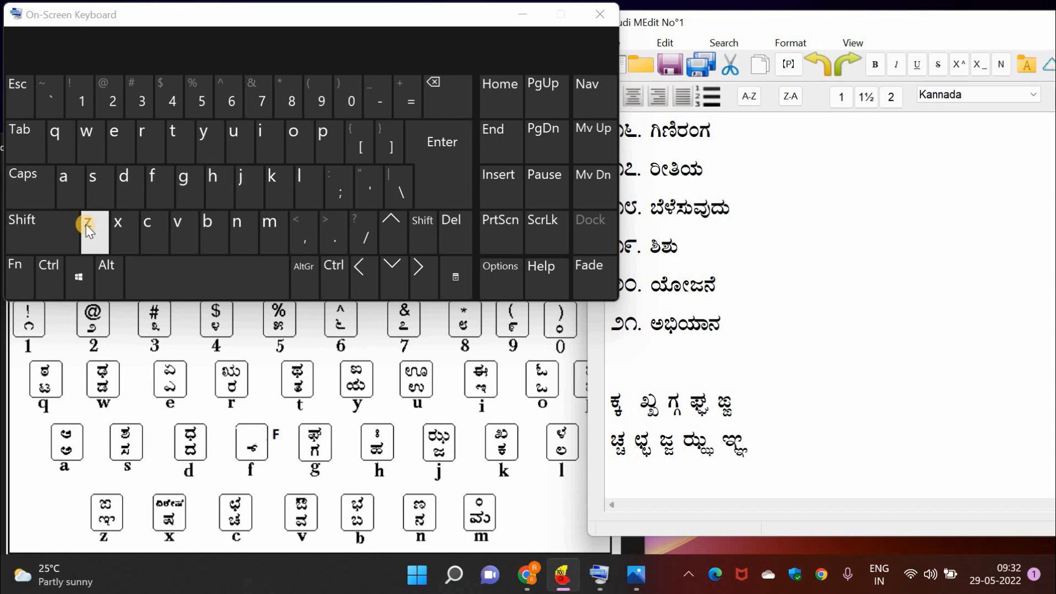
key("Return")
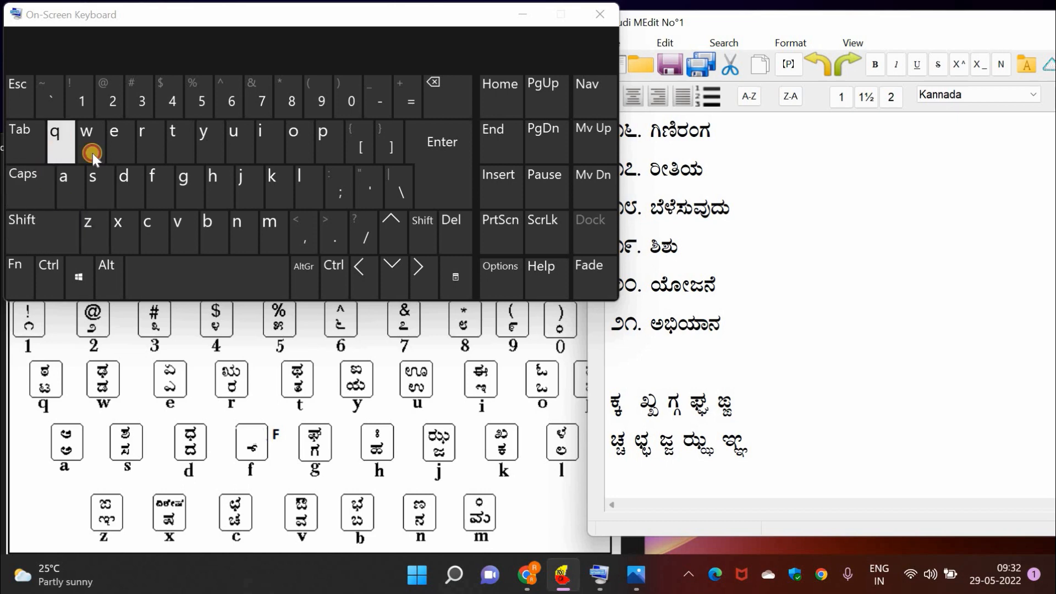
Step: Enter the doubled-consonant conjuncts ಟ್ಟ and ಠ್ಠ, each followed by a space, on the third conjunct line
left_click(59, 144)
left_click(152, 172)
left_click(59, 139)
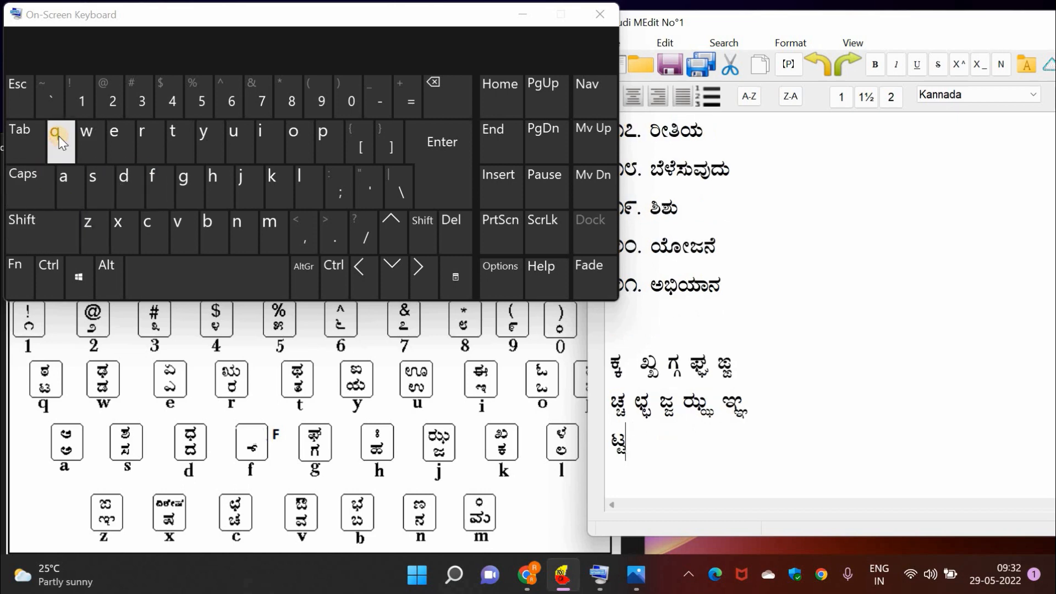
key("space")
left_click(59, 140, "shift")
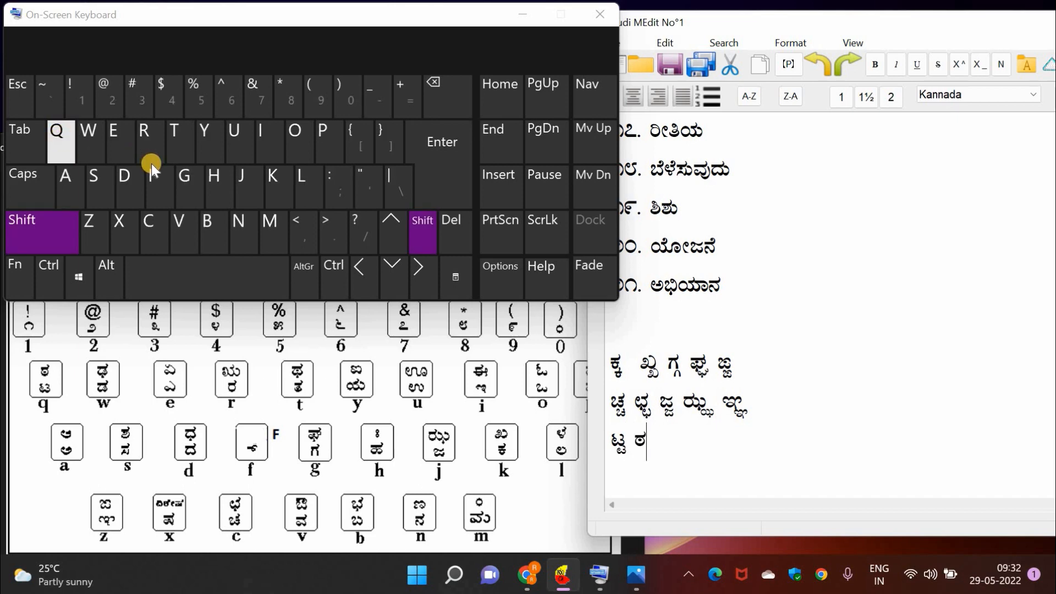
left_click(152, 171)
left_click(56, 135, "shift")
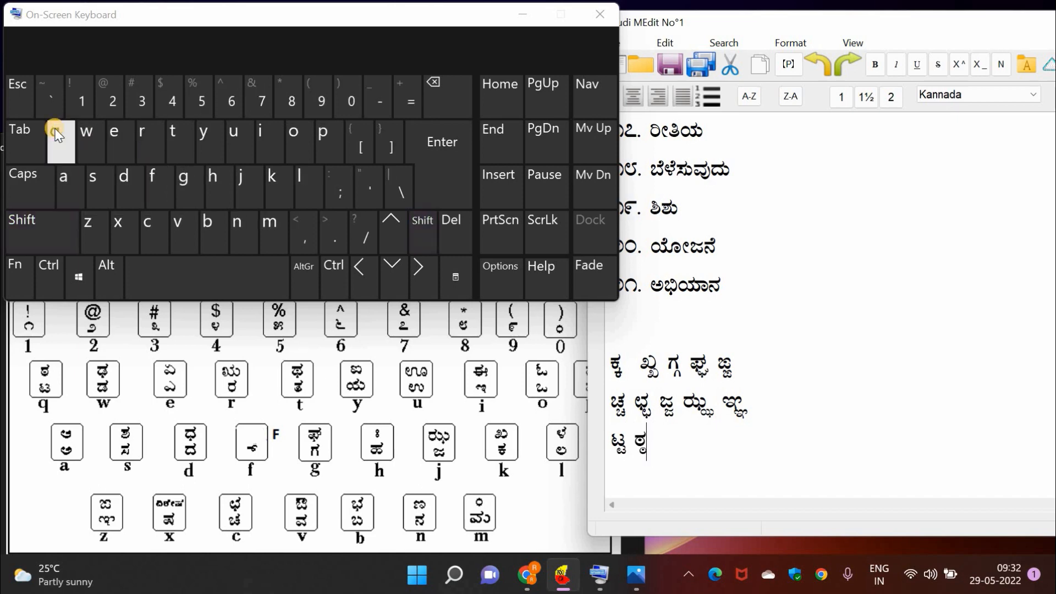
key("space")
Step: Continue the third conjunct line after ಠ್ಠ with ಡ್ಡ and ಢ್ಢ, each followed by a space
left_click(86, 132)
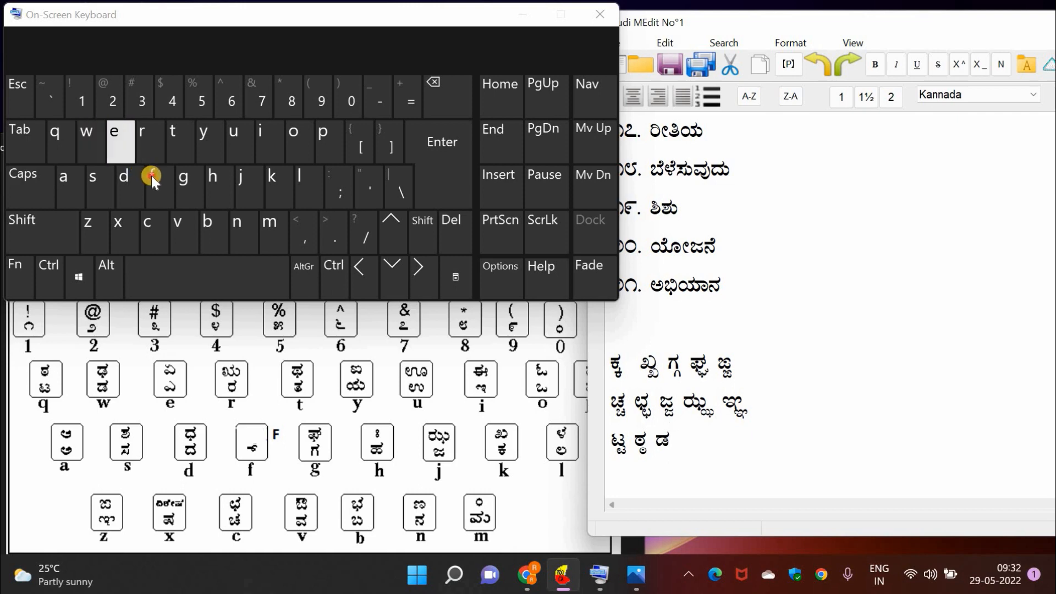
left_click(151, 176)
left_click(98, 147)
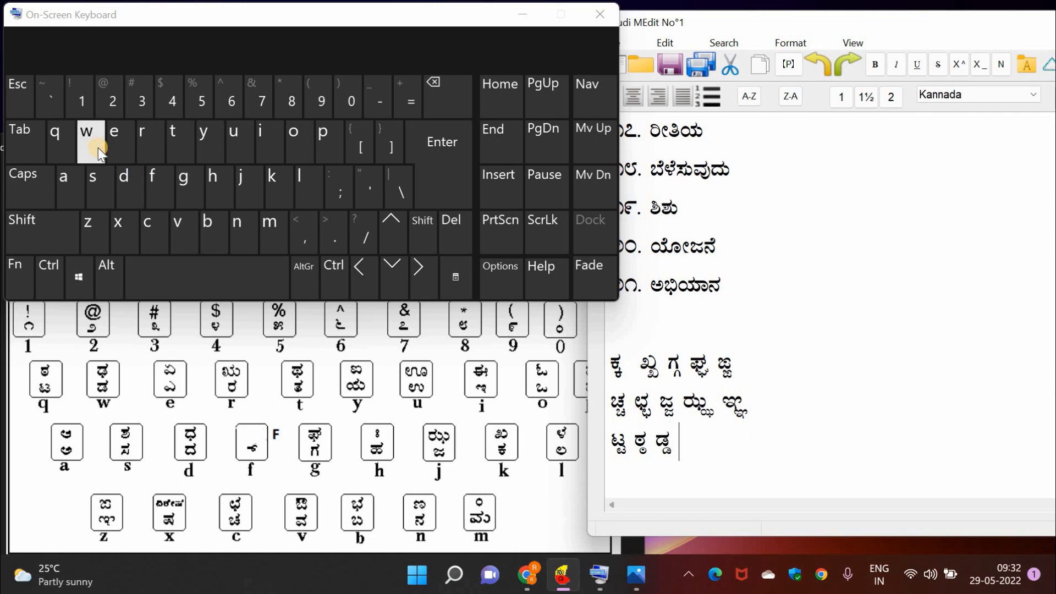
key("space")
left_click(99, 146, "shift")
left_click(149, 171)
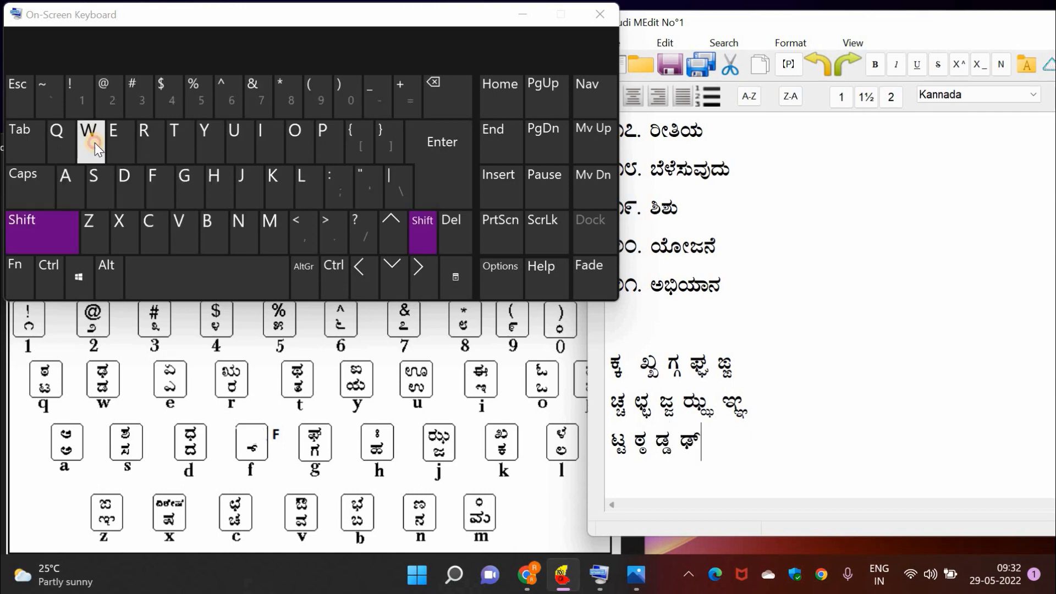
left_click(94, 143, "shift")
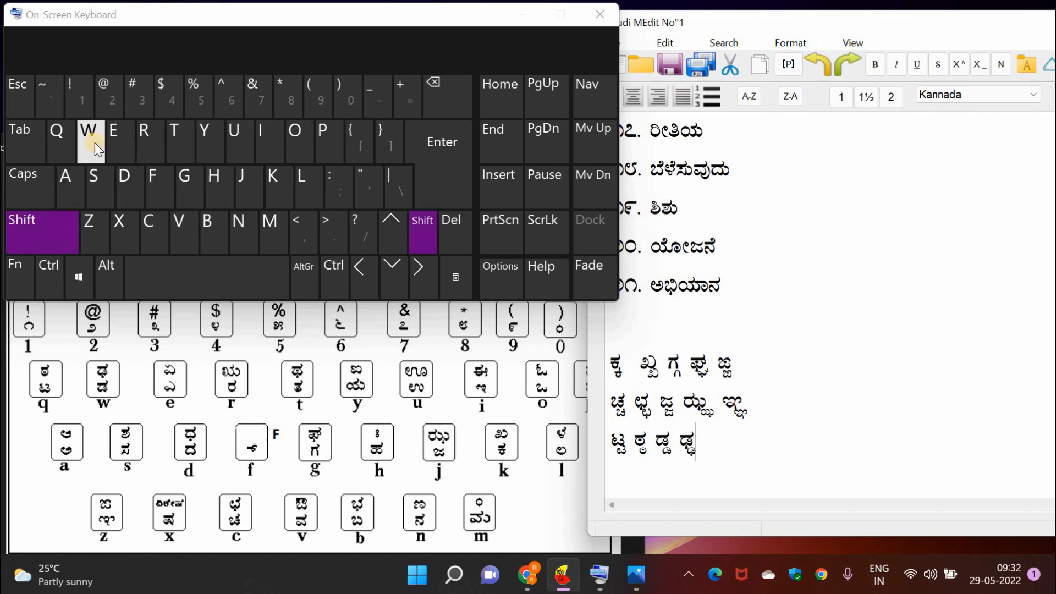
key("space")
Step: Finish the third conjunct line with ಣ್ಣ after ಢ್ಢ and start a fourth line
left_click(237, 232, "shift")
left_click(149, 182)
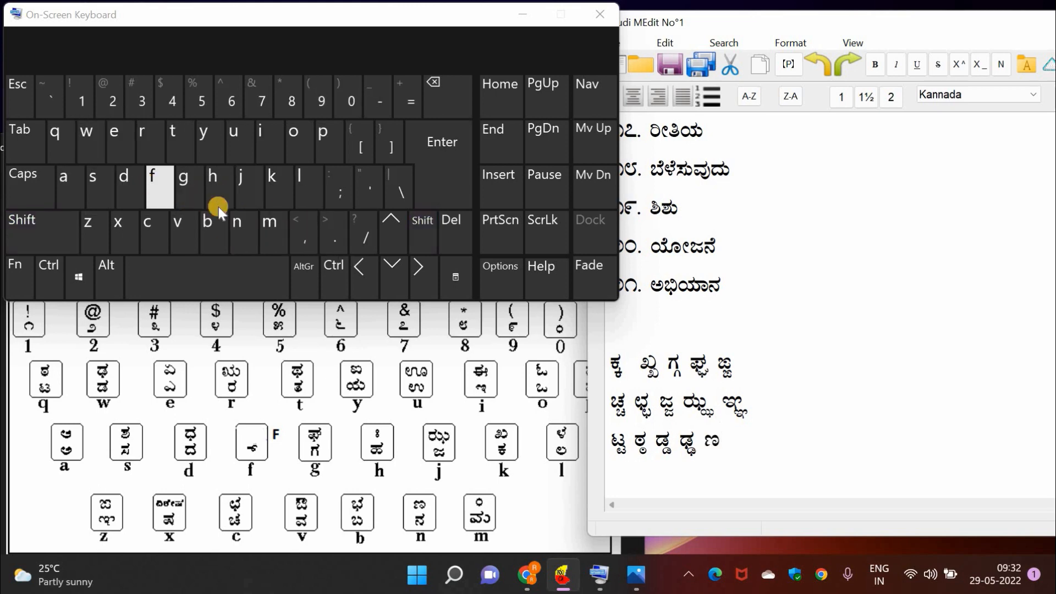
left_click(241, 222, "shift")
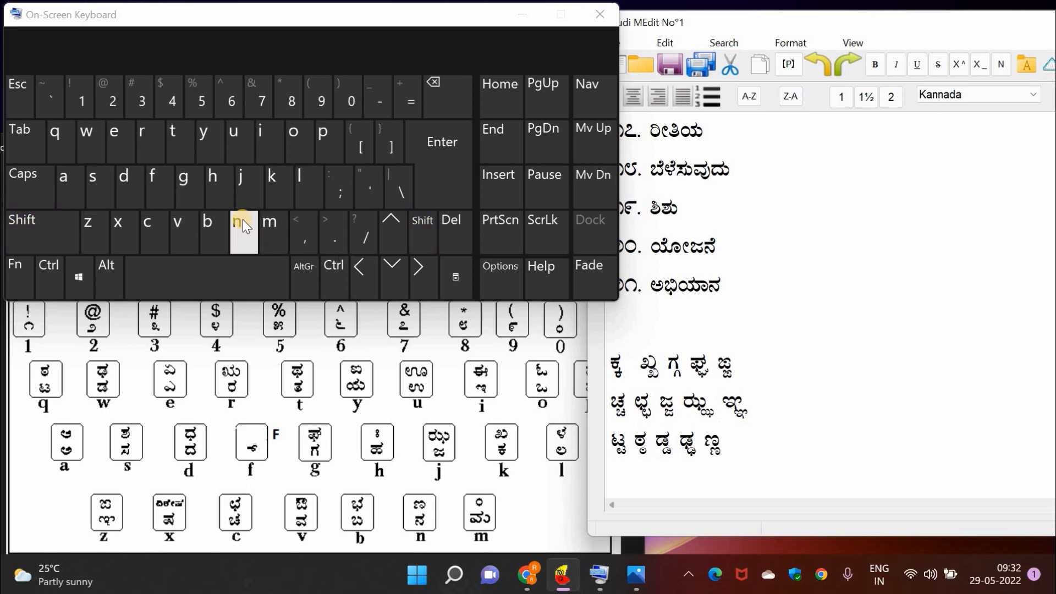
key("Return")
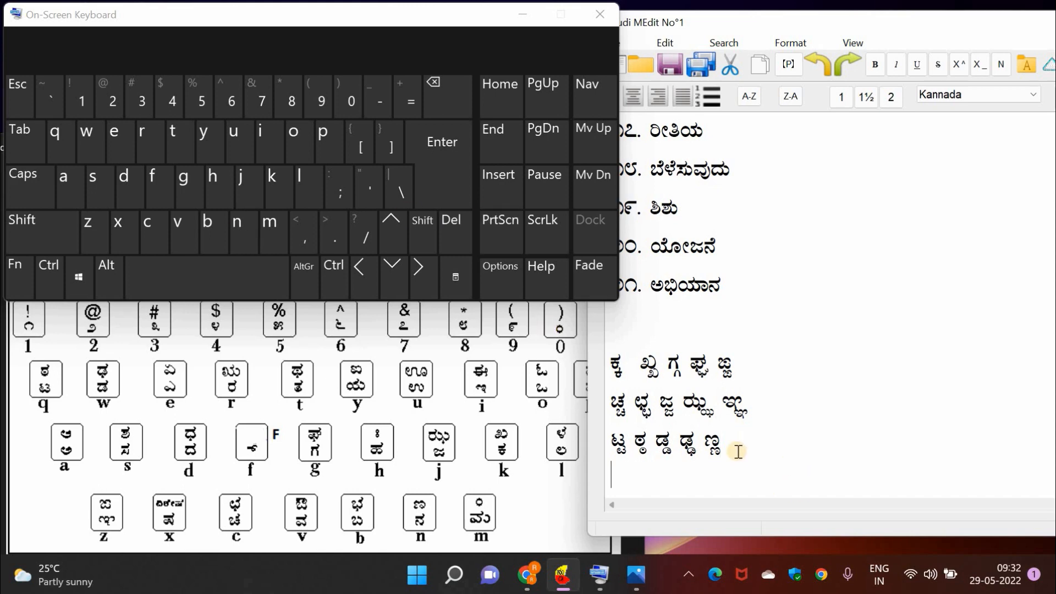
Step: Enter the doubled-consonant conjuncts ತ್ತ and ಥ್ಥ, separated by a space, on the fourth conjunct line
left_click(175, 148)
left_click(161, 169)
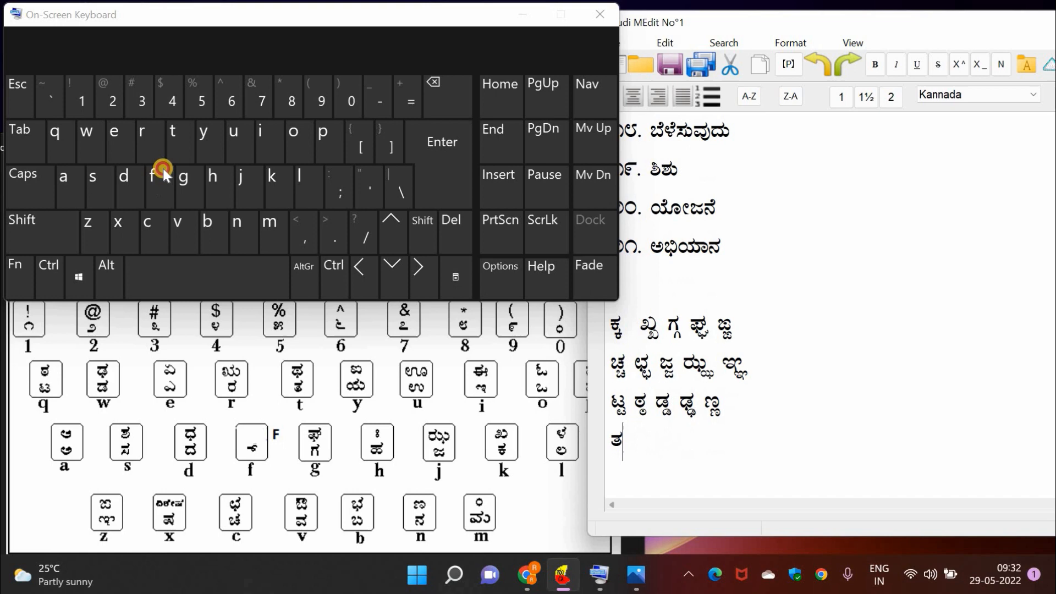
left_click(182, 138)
left_click(182, 138, "shift")
left_click(166, 176)
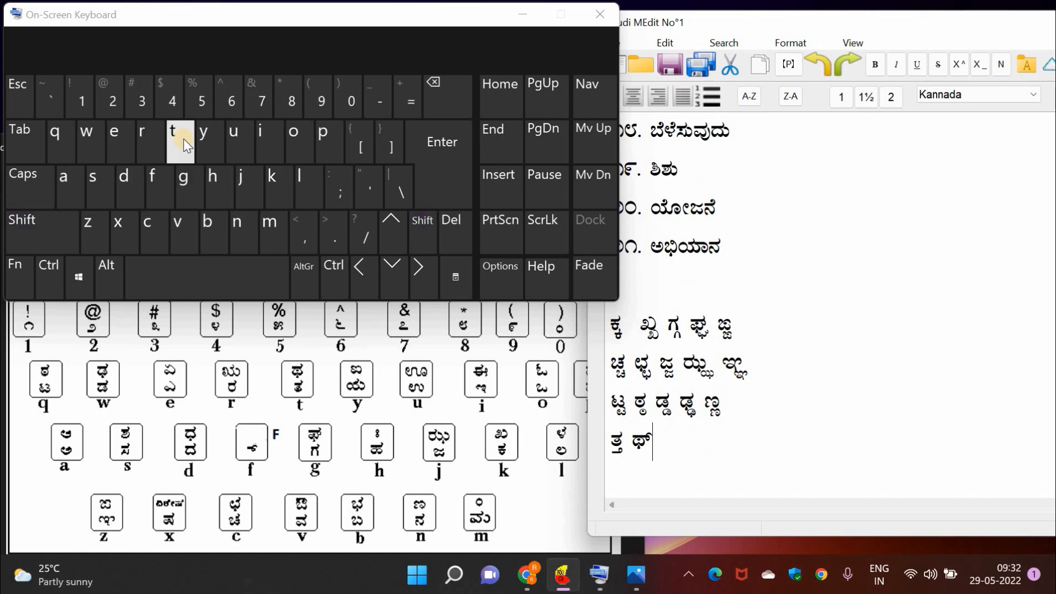
left_click(185, 143, "shift")
Step: Complete the fourth conjunct line with ದ್ದ, ಧ್ಧ and ನ್ನ, separated by spaces, and start a fifth line
left_click(129, 181)
left_click(156, 178)
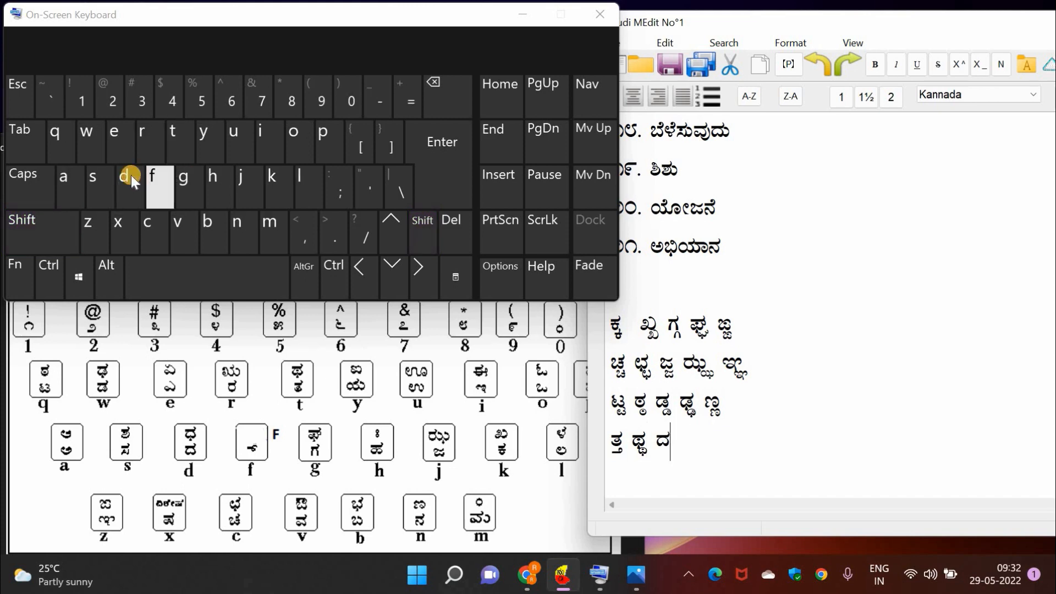
left_click(131, 175)
key("space")
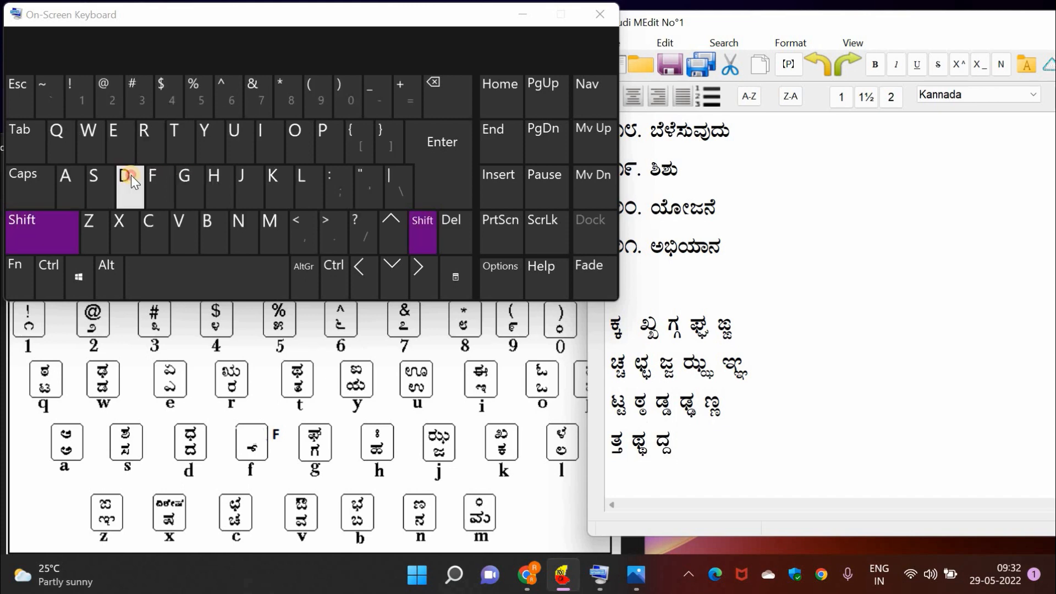
left_click(132, 175, "shift")
type("fD")
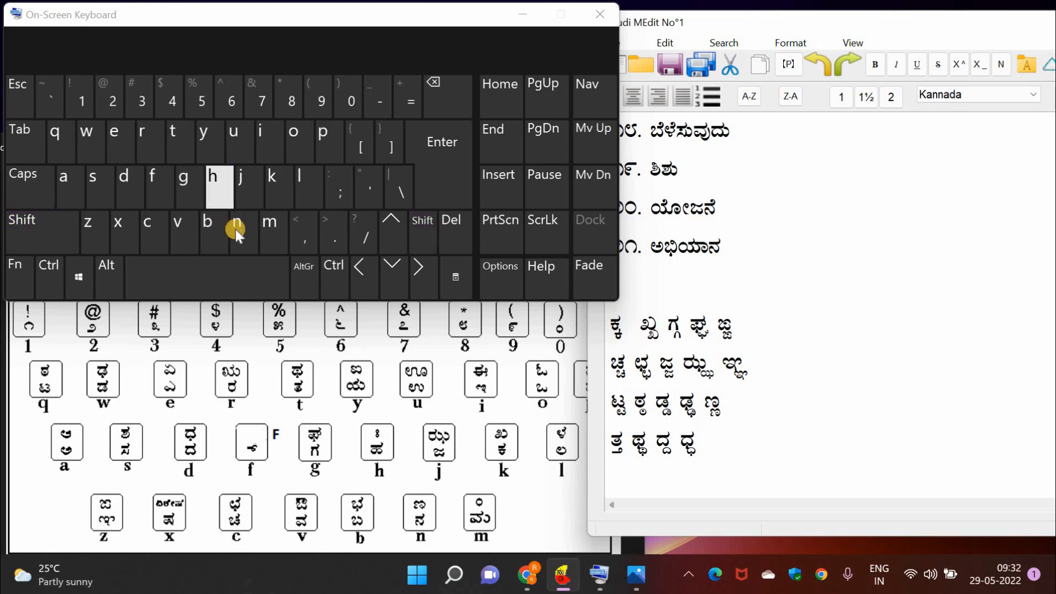
left_click(149, 184)
left_click(242, 234)
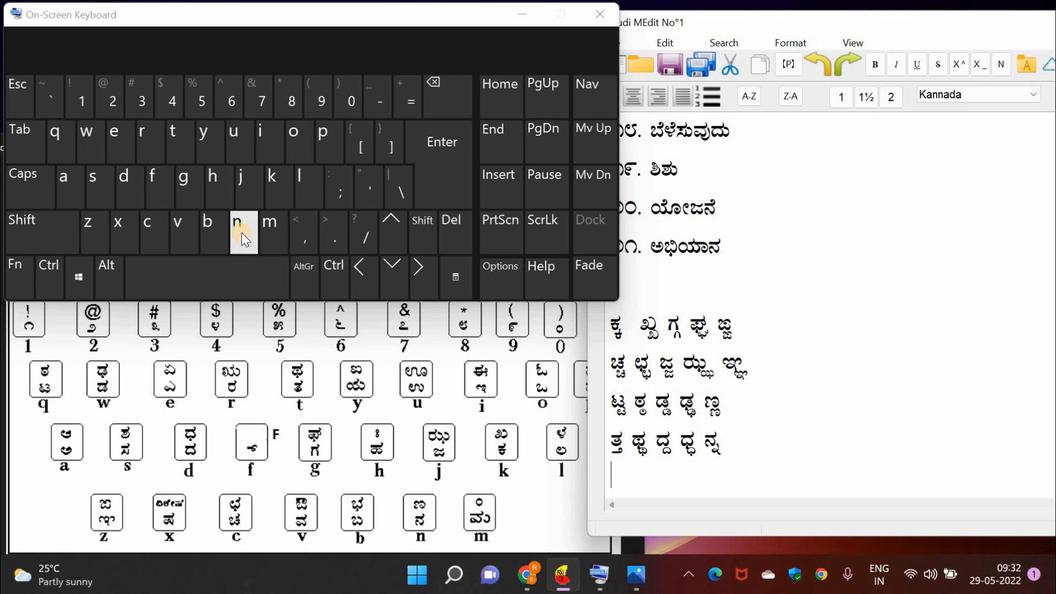
Step: Enter the doubled-consonant conjuncts ಪ್ಪ and ಫ್ಫ, each followed by a space, on the fifth conjunct line
left_click(321, 142)
left_click(167, 180)
left_click(329, 143)
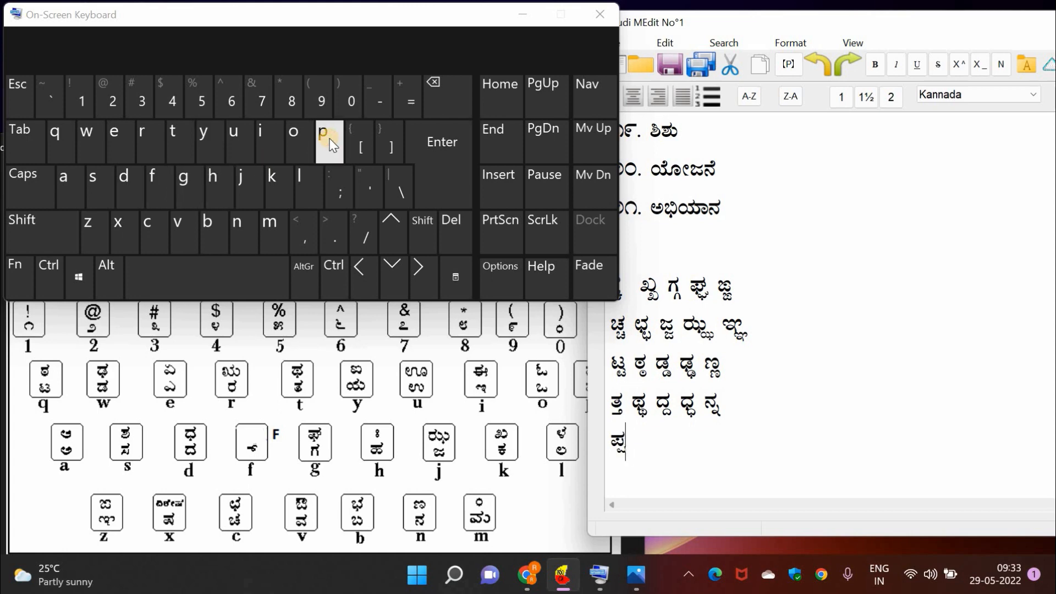
key("shift")
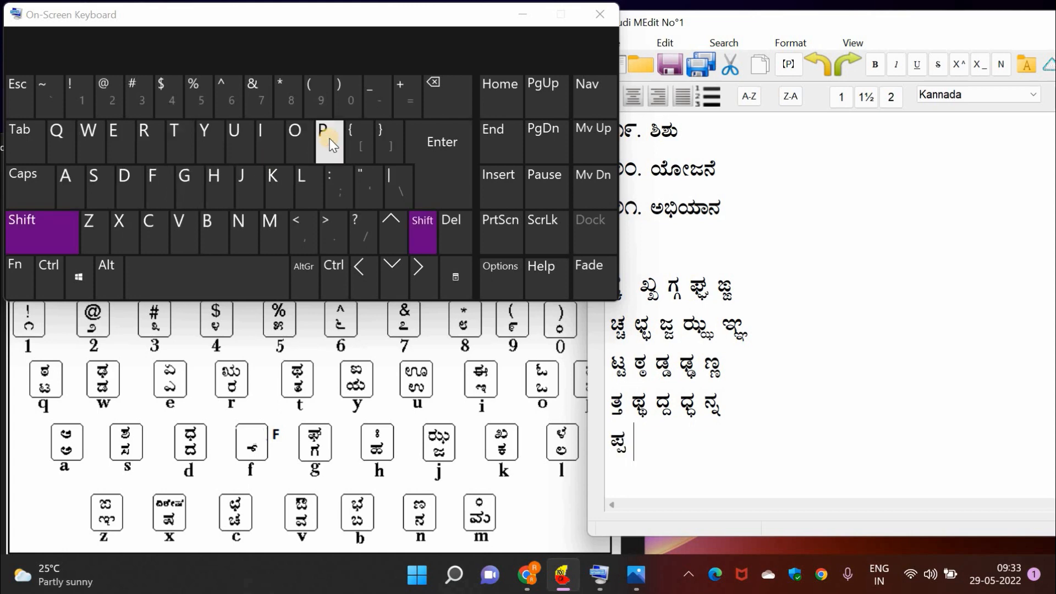
left_click(328, 145)
left_click(156, 182)
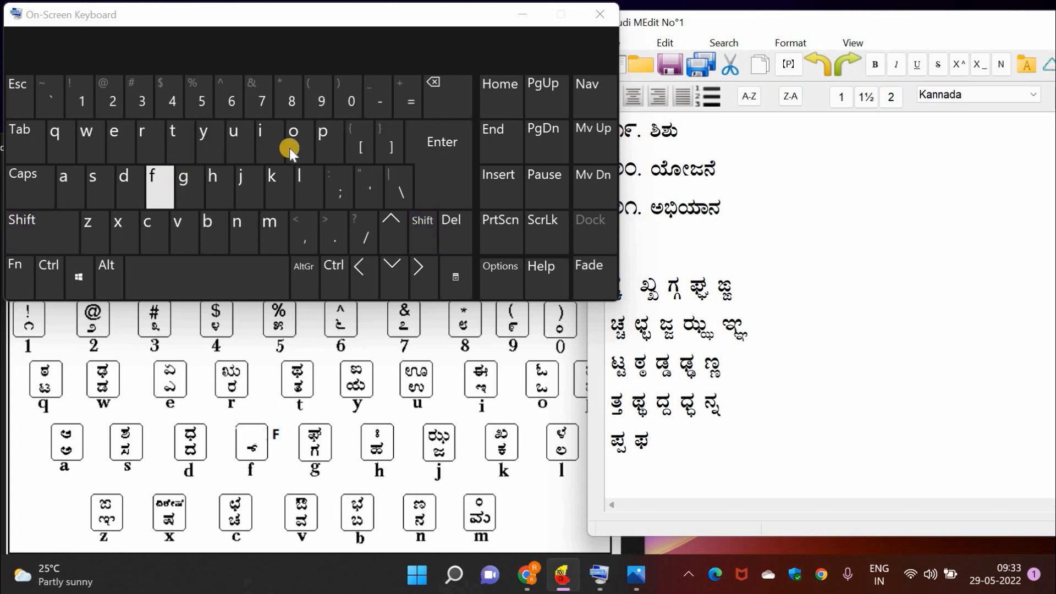
left_click(324, 140, "shift")
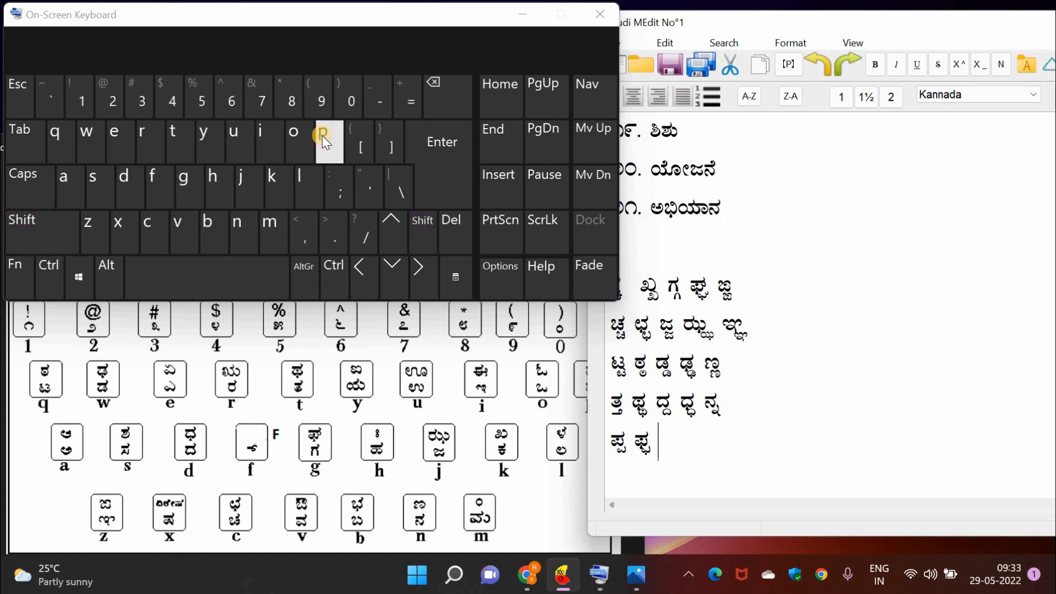
Step: Enter the doubled-consonant conjuncts ಬ್ಬ and ಭ್ಭ, separated by a space, after ಫ್ಫ on the fifth conjunct line
left_click(250, 184)
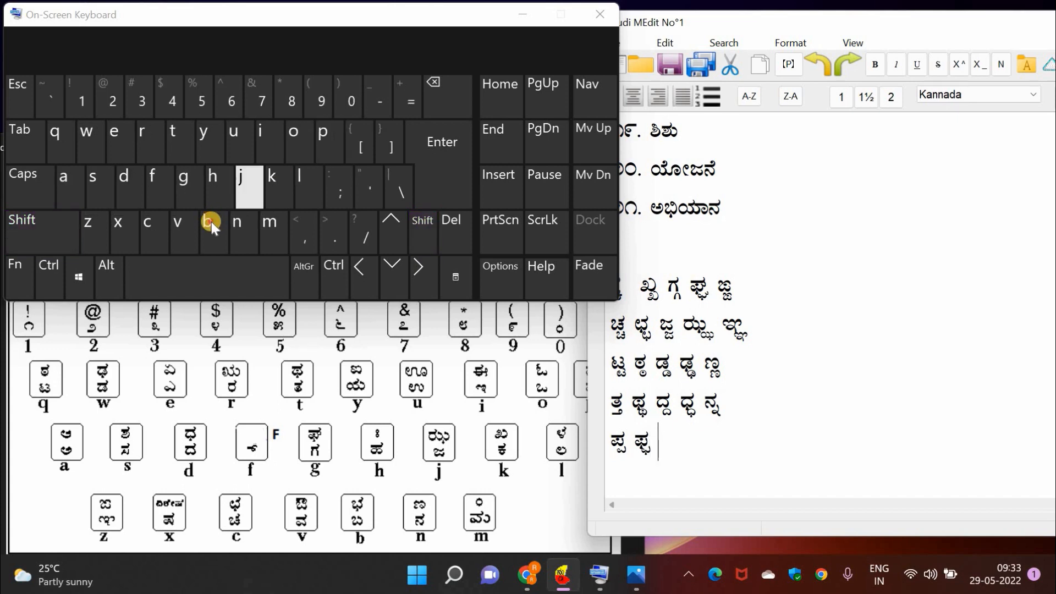
left_click(211, 223)
left_click(152, 187)
left_click(209, 230)
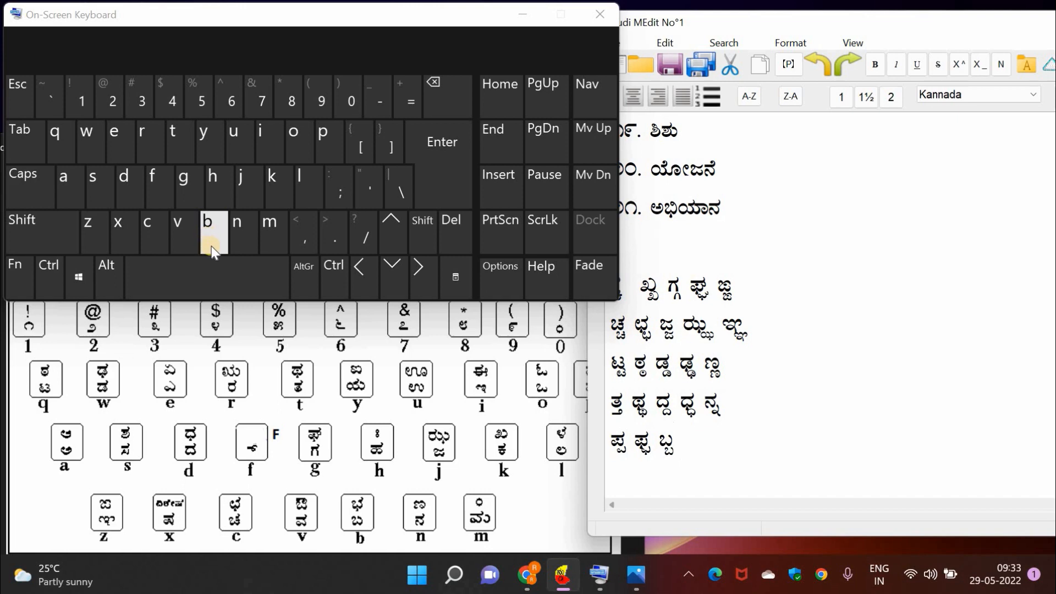
left_click(213, 240, "shift")
left_click(163, 197)
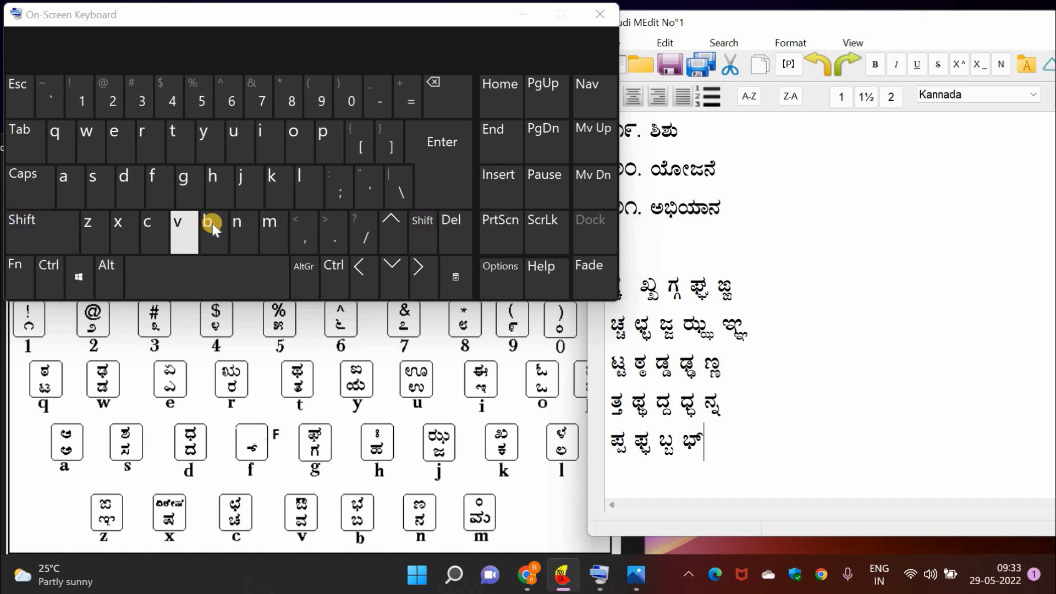
left_click(212, 223, "shift")
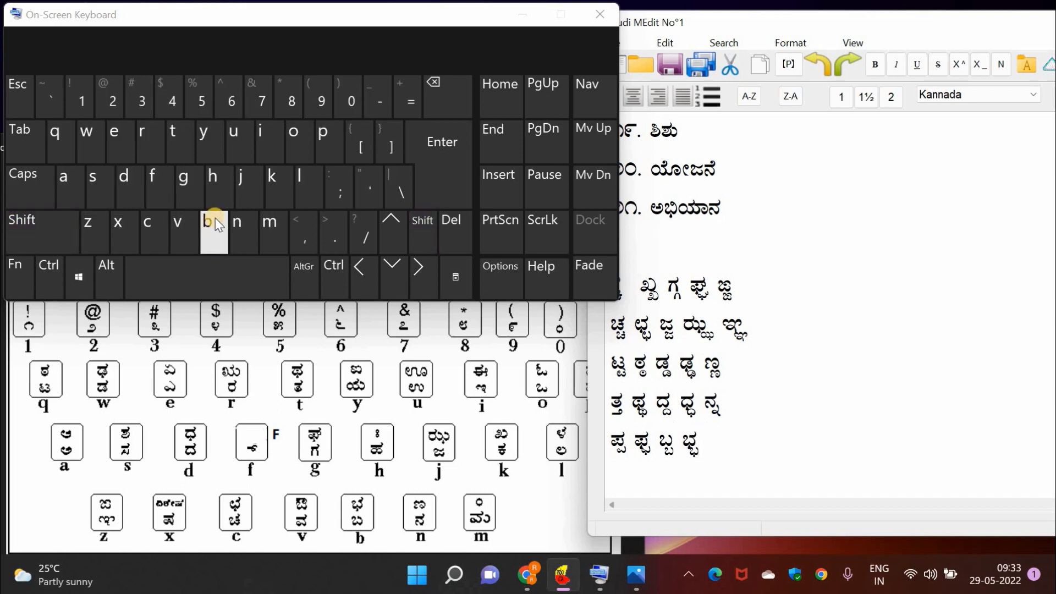
Step: Finish the fifth conjunct line with ಮ್ಮ and begin a sixth line with ಯ್ಯ
left_click(263, 225)
left_click(154, 182)
left_click(274, 228)
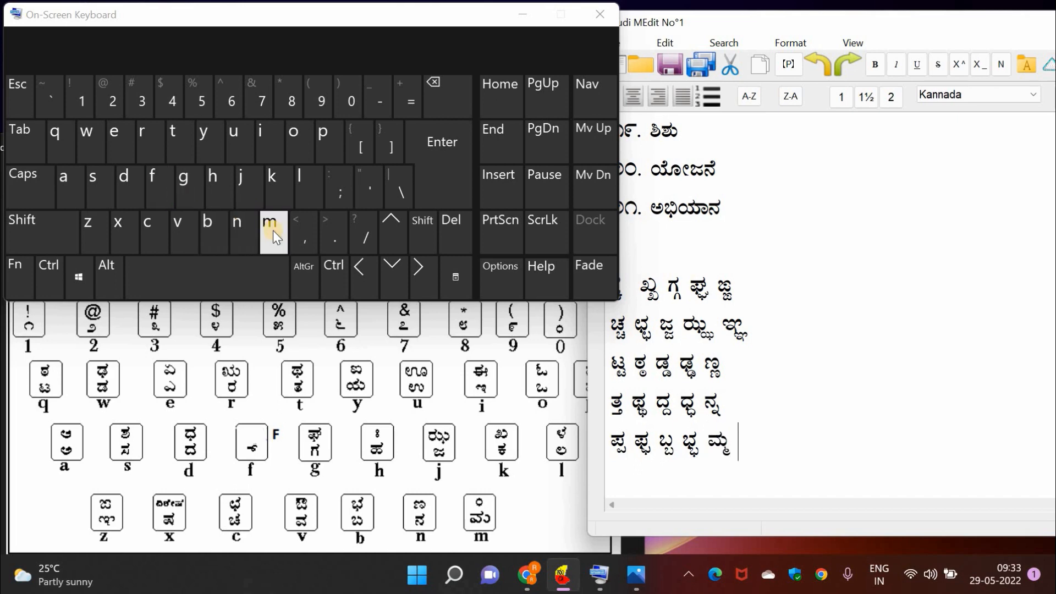
left_click(204, 142)
left_click(152, 182)
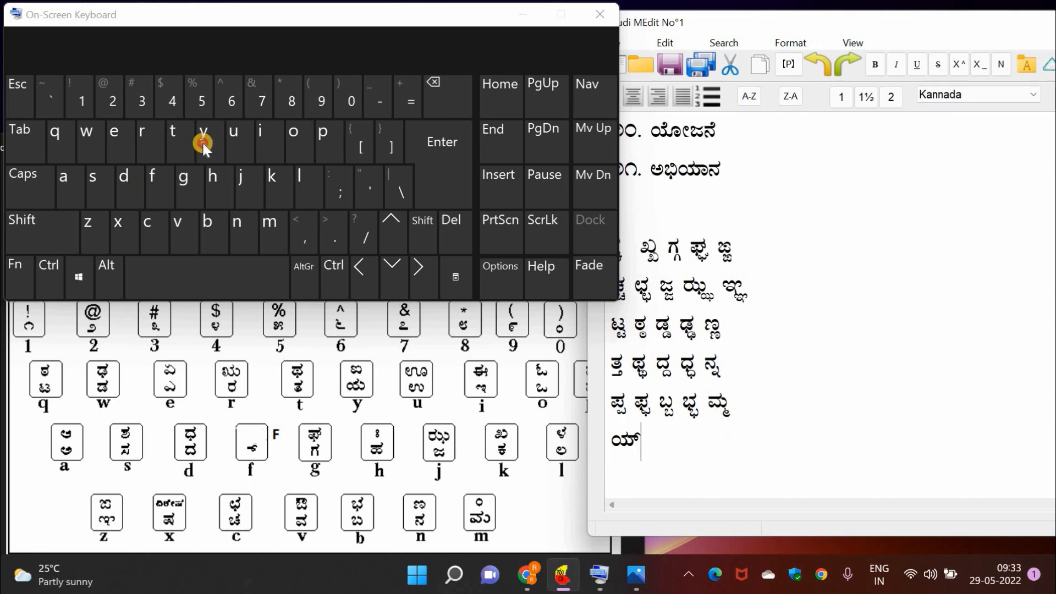
left_click(203, 143)
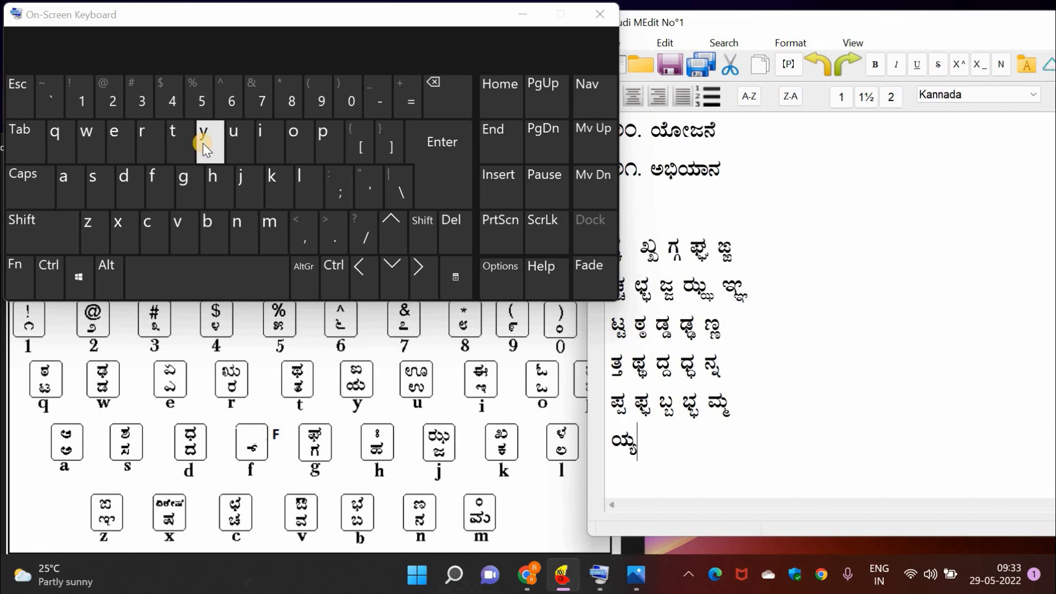
Step: Add the doubled-consonant conjuncts ರ್ರ and ಲ್ಲ, separated by a space, after ಯ್ಯ on the sixth conjunct line
left_click(148, 132)
left_click(156, 179)
left_click(143, 135)
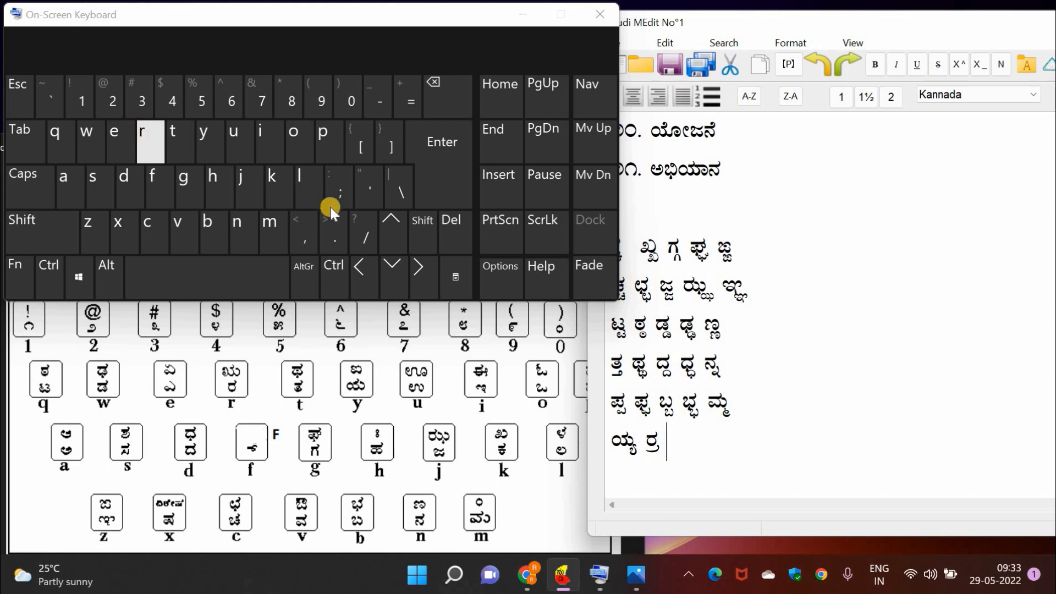
left_click(152, 172)
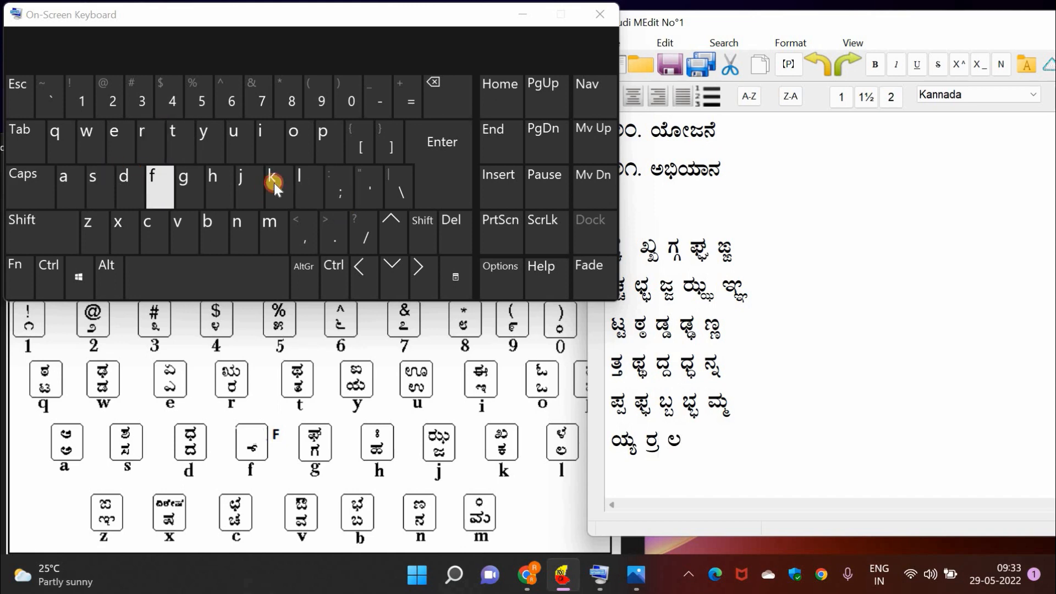
left_click(302, 181)
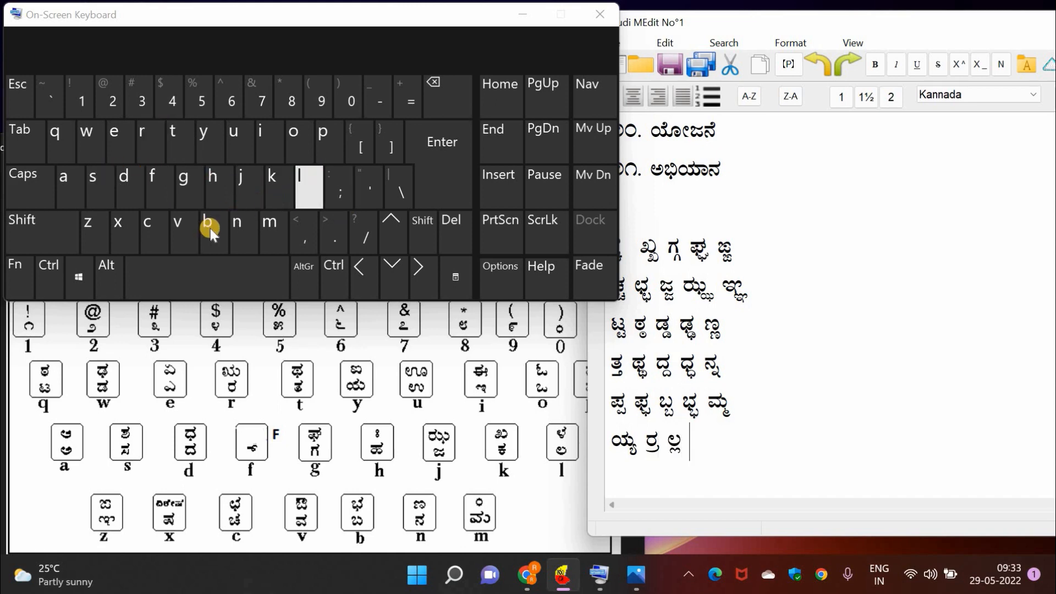
Step: Add the doubled-consonant conjuncts ವ್ವ and ಶ್ಶ, separated by a space, after ಲ್ಲ on the sixth conjunct line
left_click(187, 229)
left_click(160, 187)
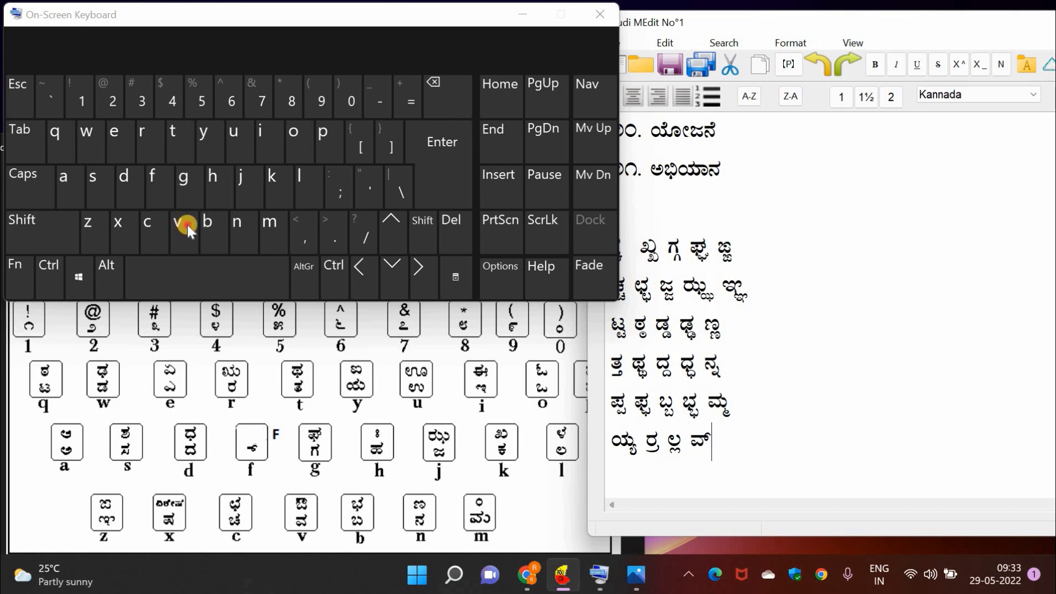
left_click(187, 225)
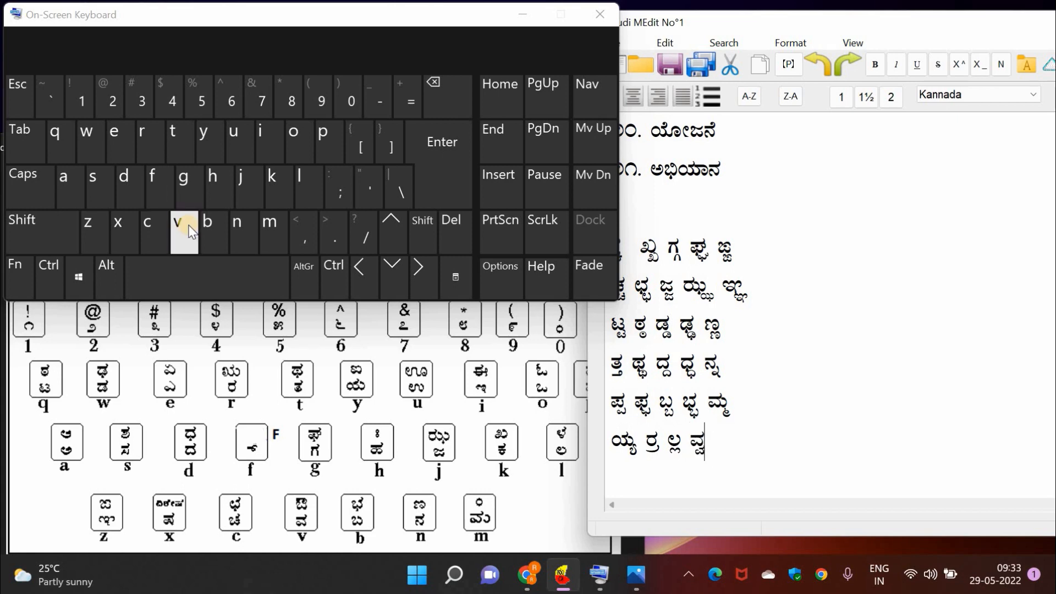
left_click(94, 182, "shift")
left_click(150, 178)
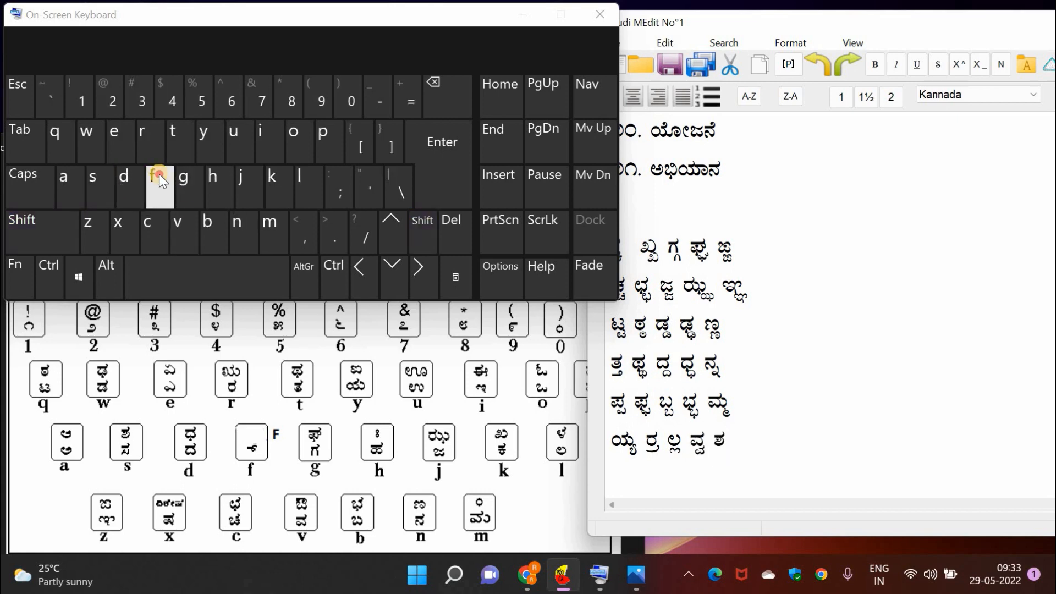
left_click(101, 187, "shift")
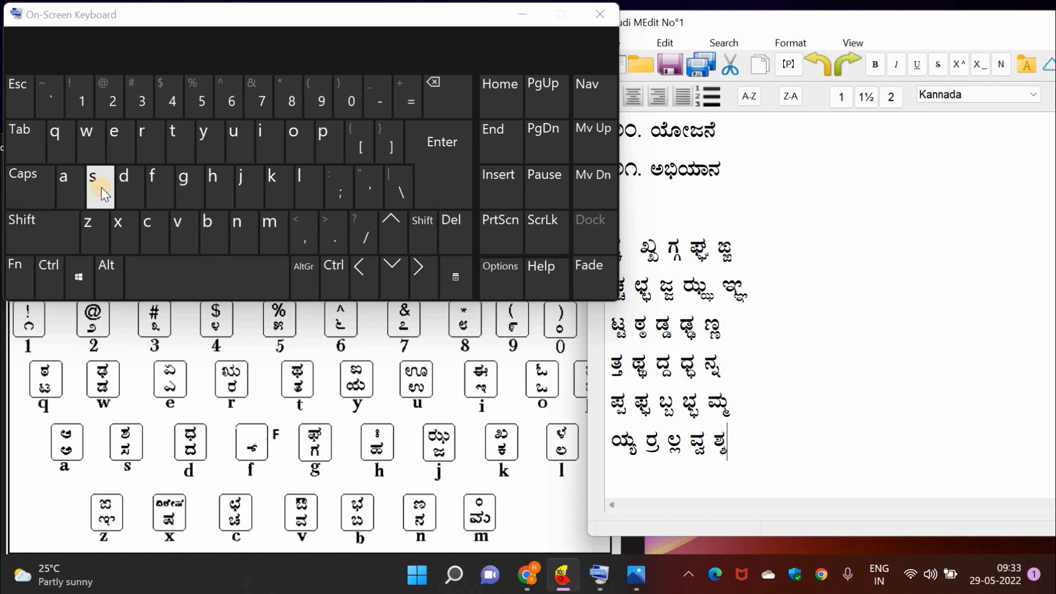
Step: Add the doubled-consonant conjuncts ಷ್ಷ and ಸ್ಸ, separated by a space, after ಶ್ಶ on the sixth conjunct line
left_click(129, 232)
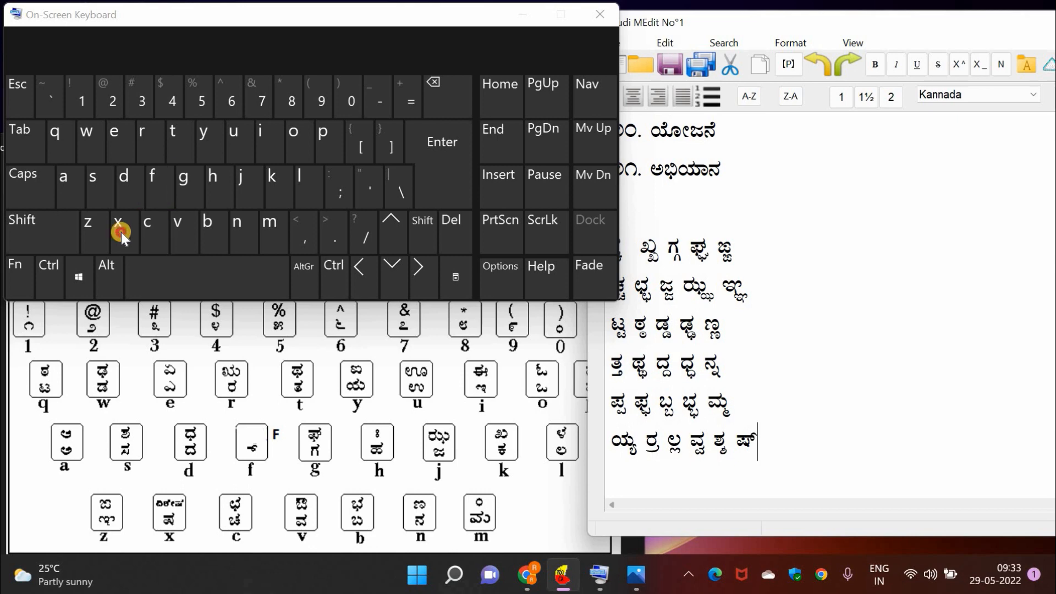
left_click(130, 234)
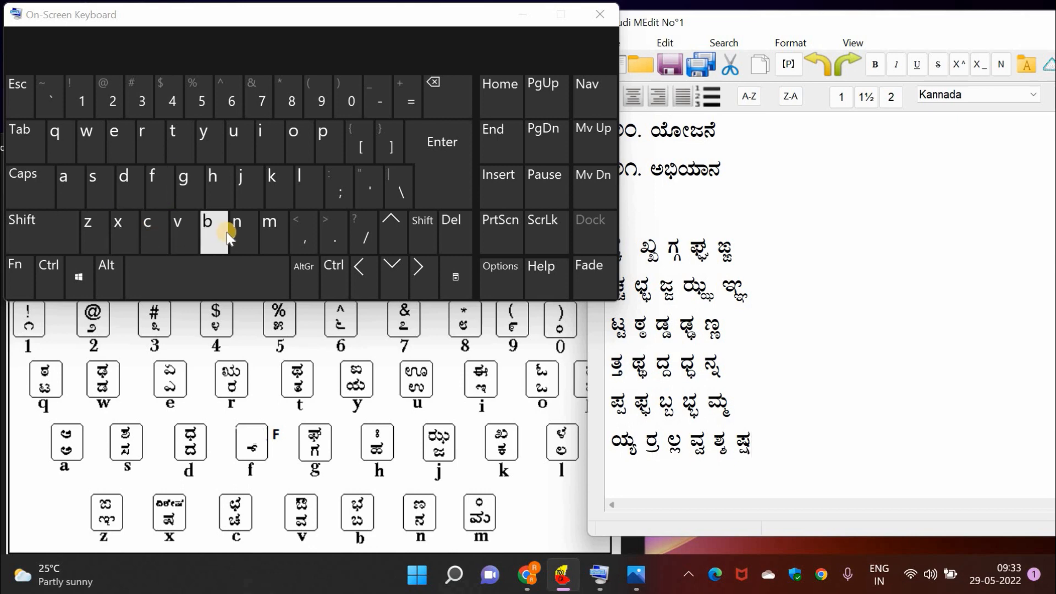
left_click(105, 194)
left_click(149, 184)
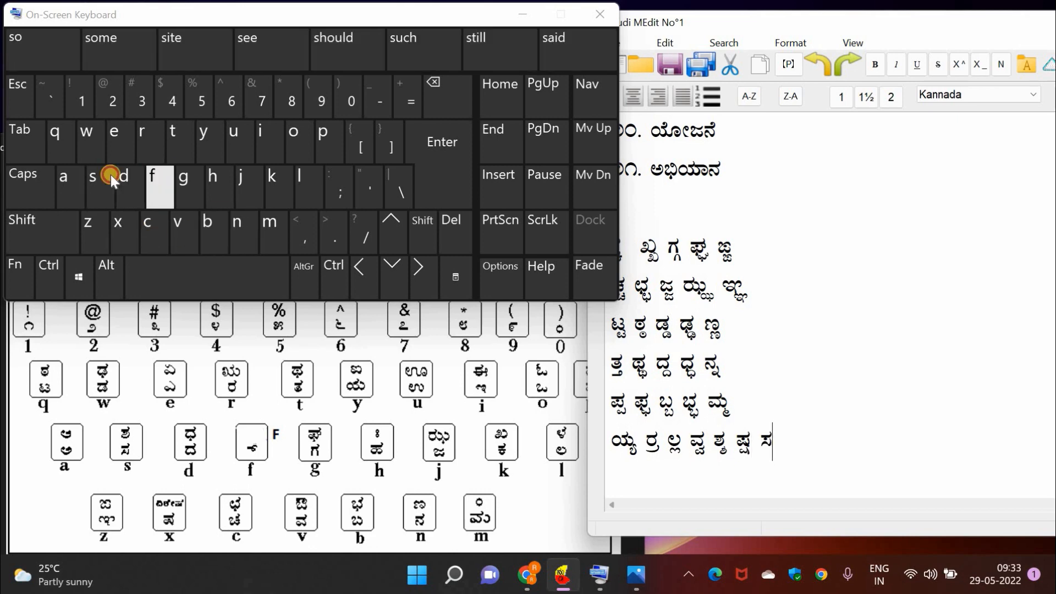
left_click(97, 174)
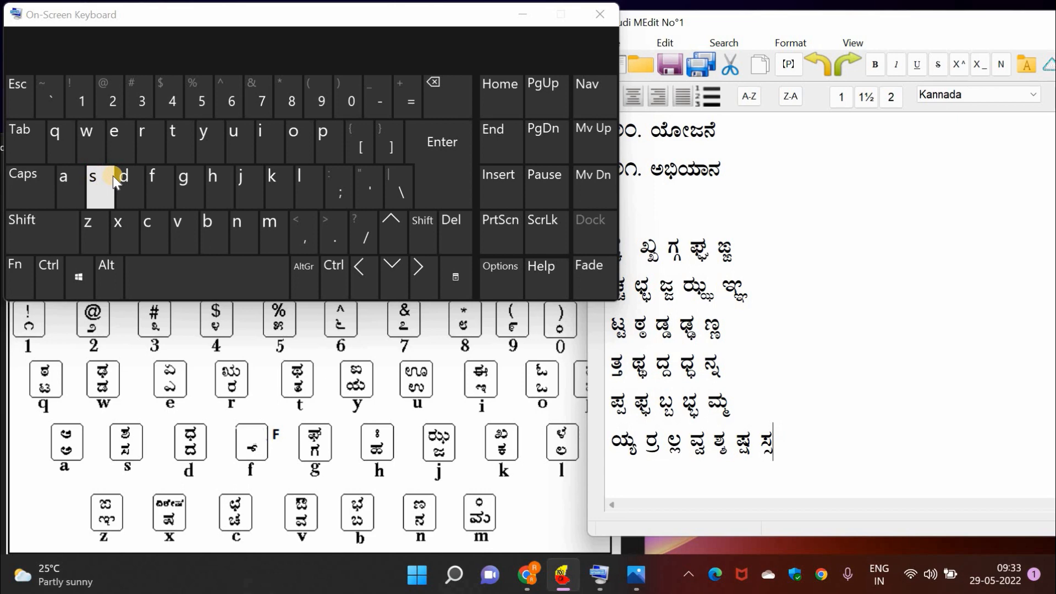
Step: Complete the sixth conjunct line with ಹ್ಹ and ಳ್ಳ, separated by a space
left_click(215, 190)
left_click(155, 179)
left_click(219, 186)
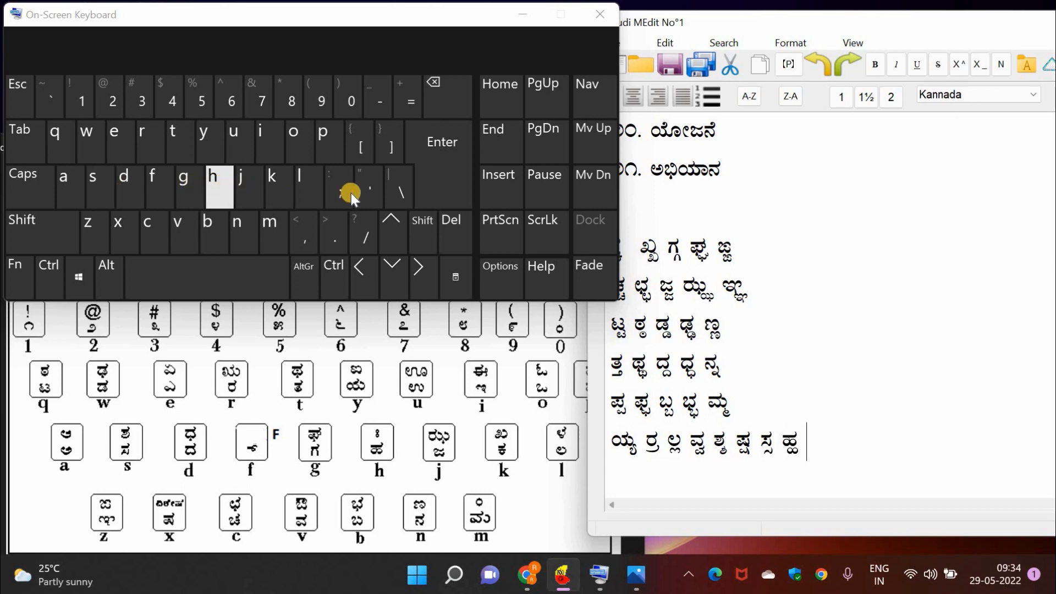
left_click(306, 186, "shift")
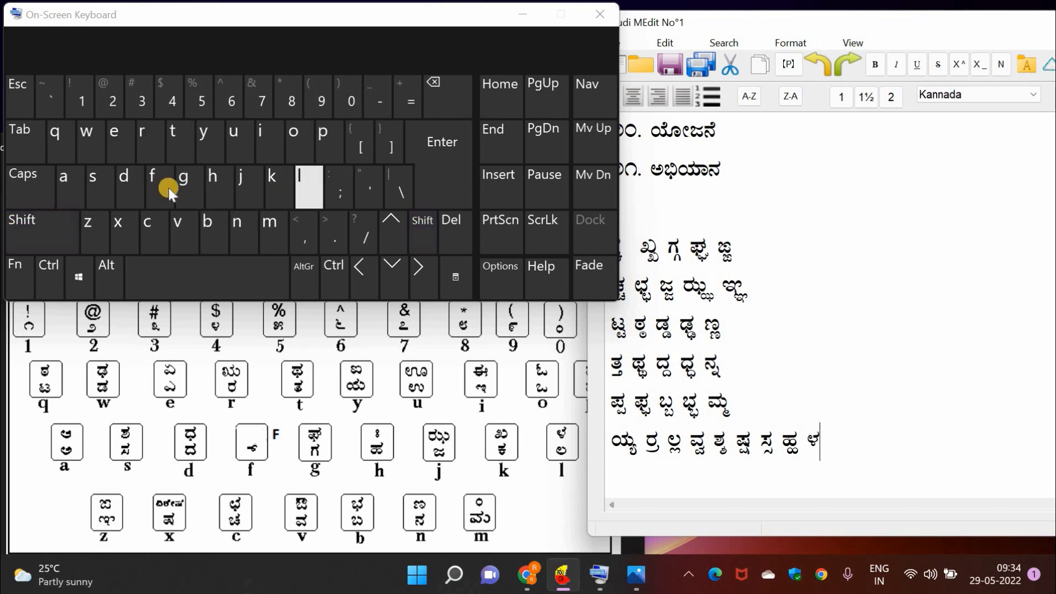
left_click(165, 188)
left_click(299, 185, "shift")
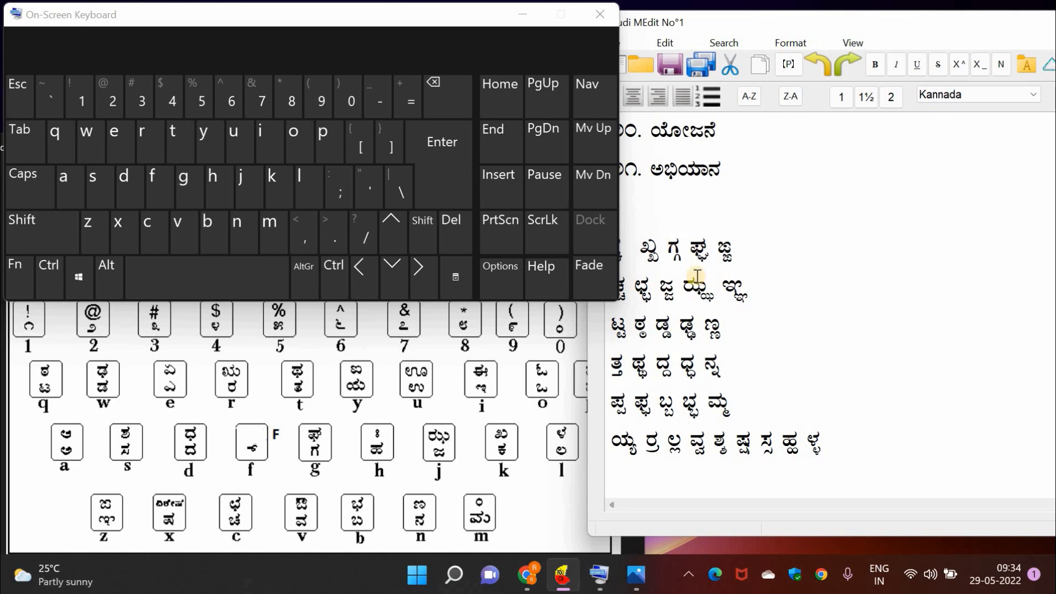
Step: Move the on-screen keyboard off the text and review the six conjunct lines from ಕ್ಕ to ಳ್ಳ by highlighting them
left_click_drag(507, 23, 474, 22)
left_click_drag(610, 241, 637, 283)
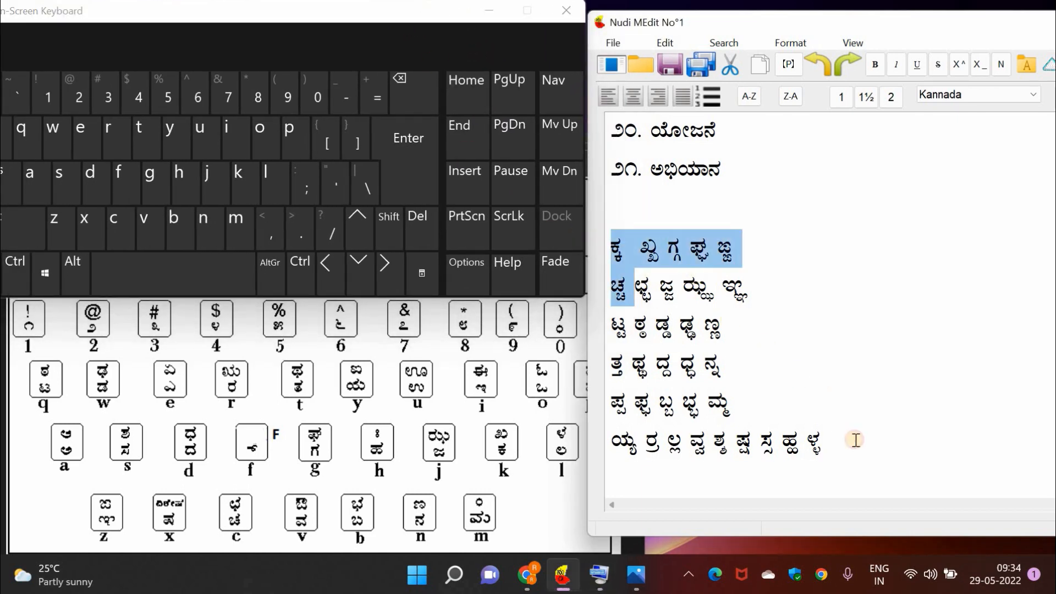
left_click_drag(855, 440, 862, 447)
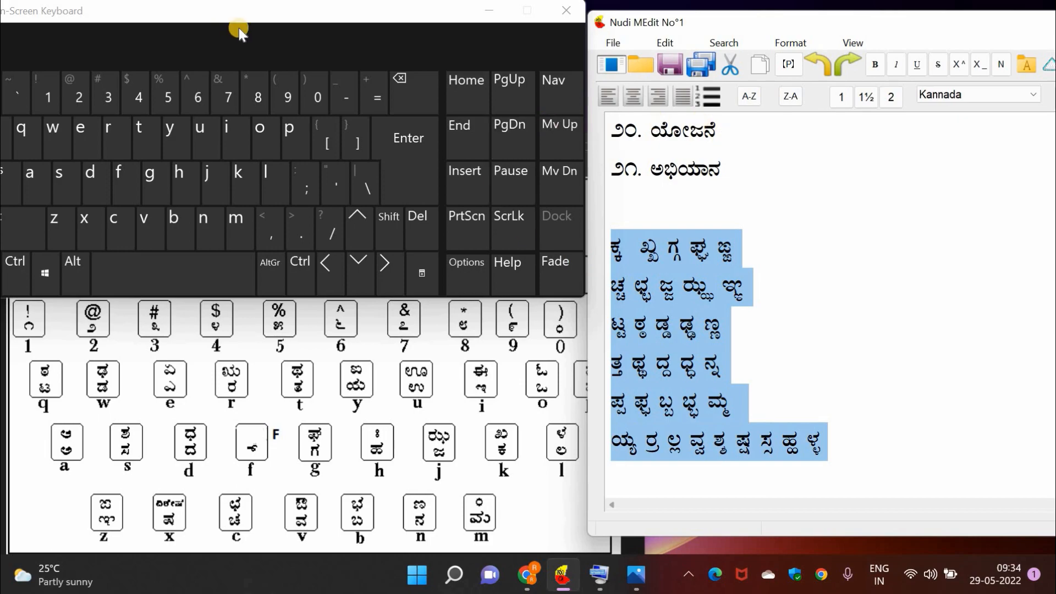
left_click_drag(345, 24, 434, 27)
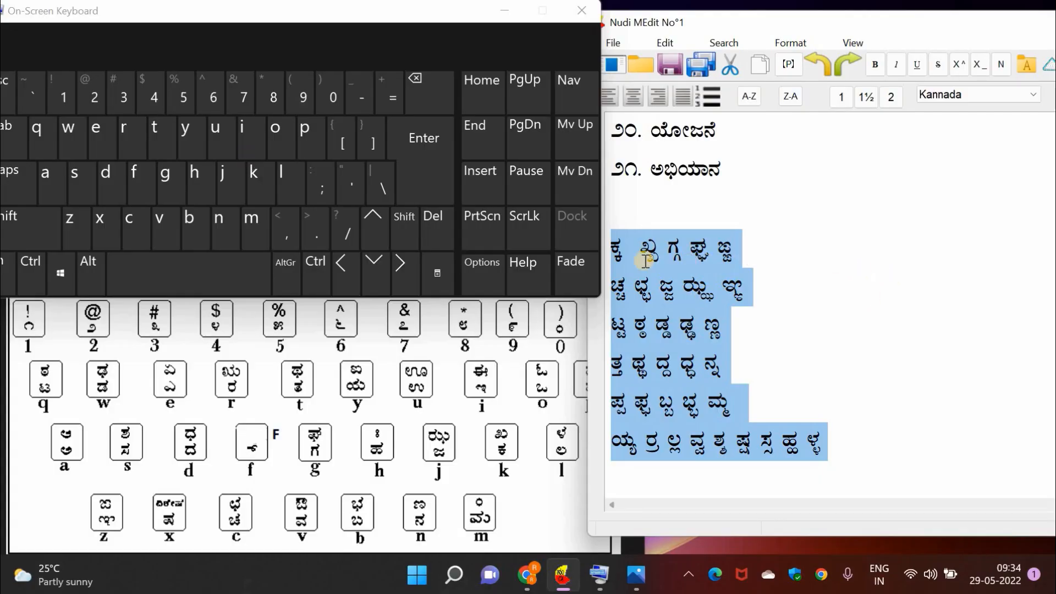
left_click(604, 252)
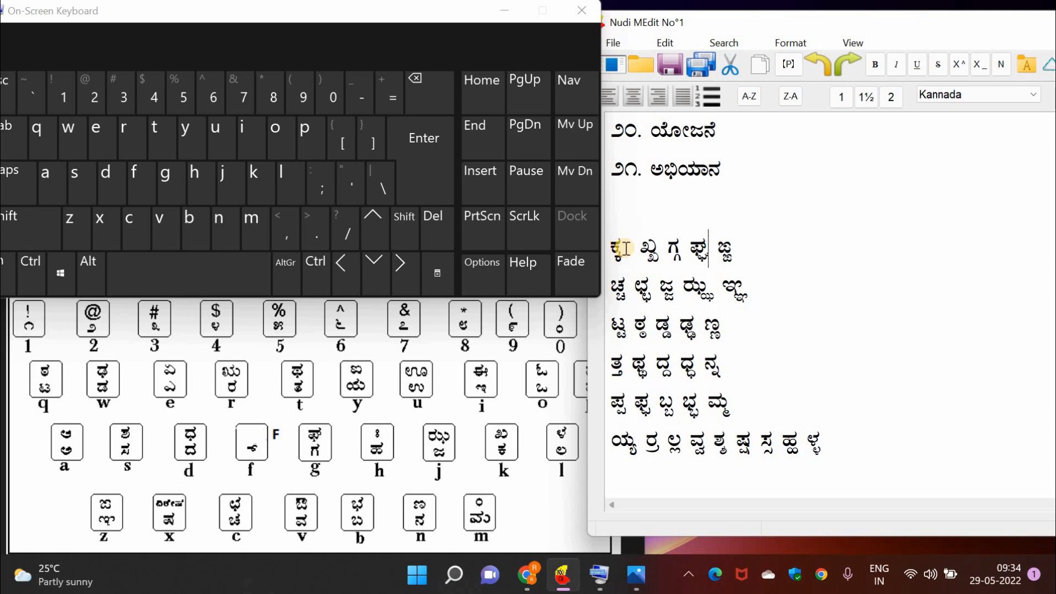
left_click(623, 248)
scroll(623, 248, "up", 1)
left_click(843, 297)
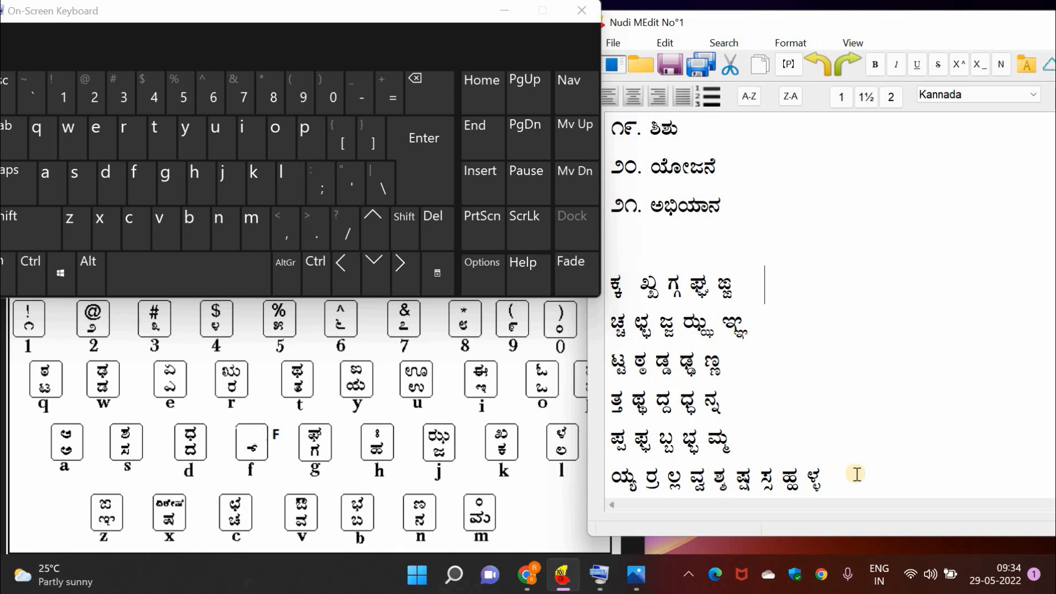
Step: Leave a blank line below the sixth conjunct line and enter the mixed conjunct ದ್ಕ on a new line
left_click(830, 478)
key("Return")
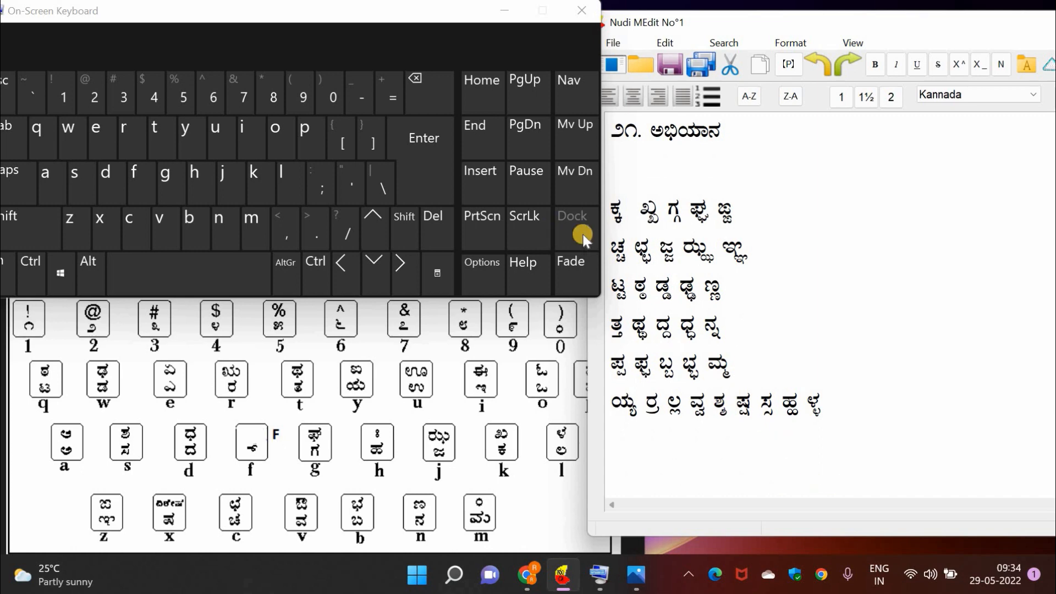
left_click(111, 180)
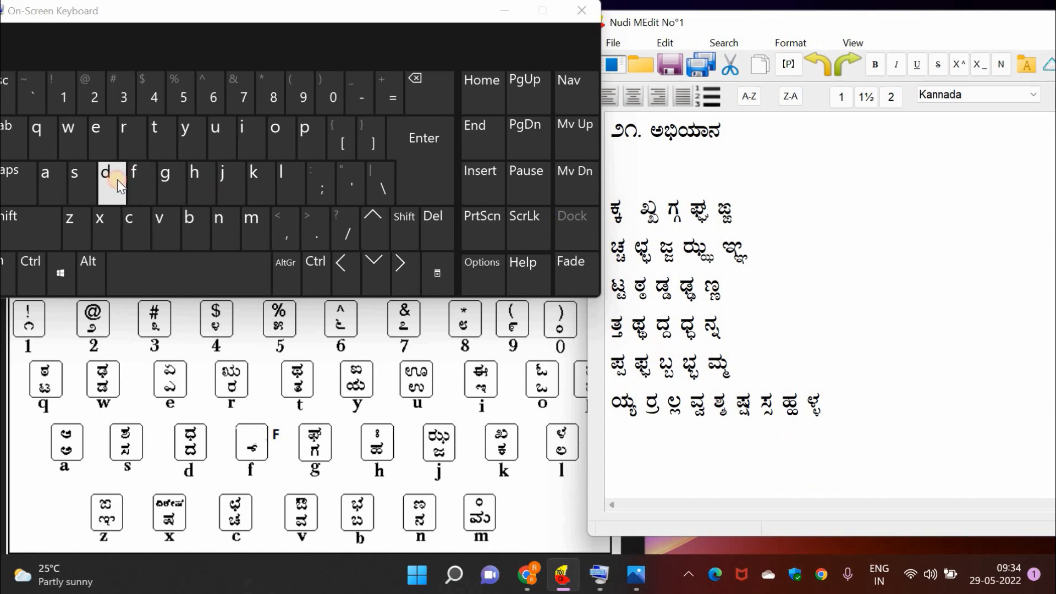
left_click(152, 180)
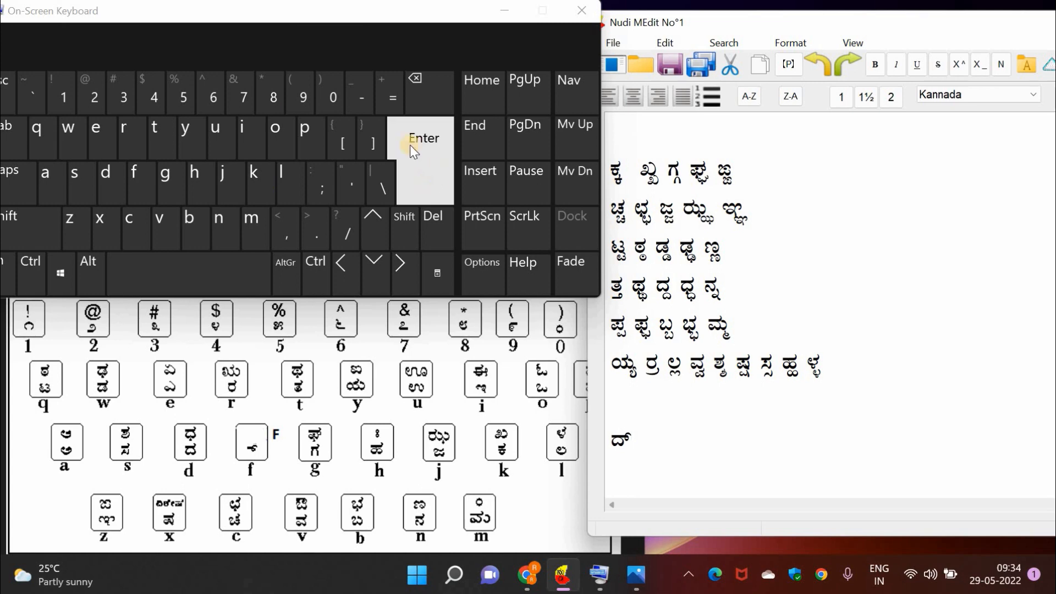
left_click(256, 168)
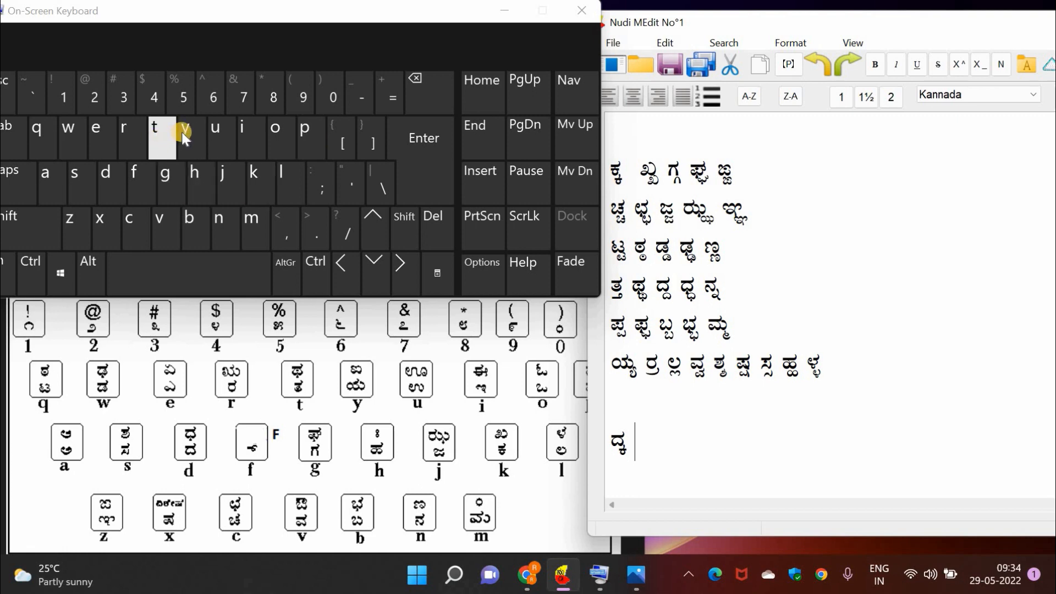
Step: Enter the mixed conjunct ರ್ನಾ after ದ್ಕ, separated by a space
left_click(128, 133)
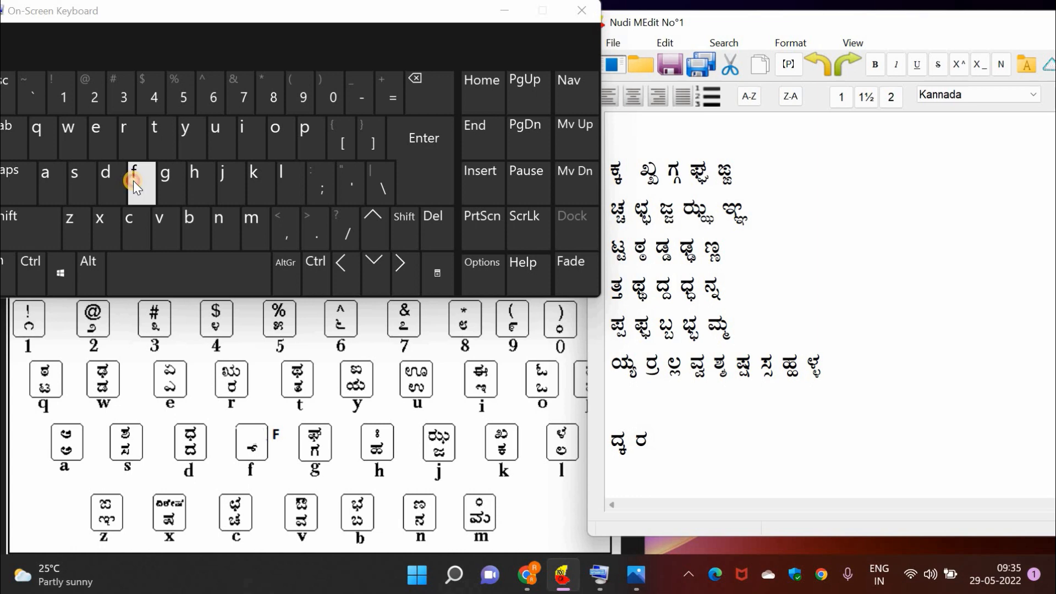
left_click(133, 180)
left_click(231, 221)
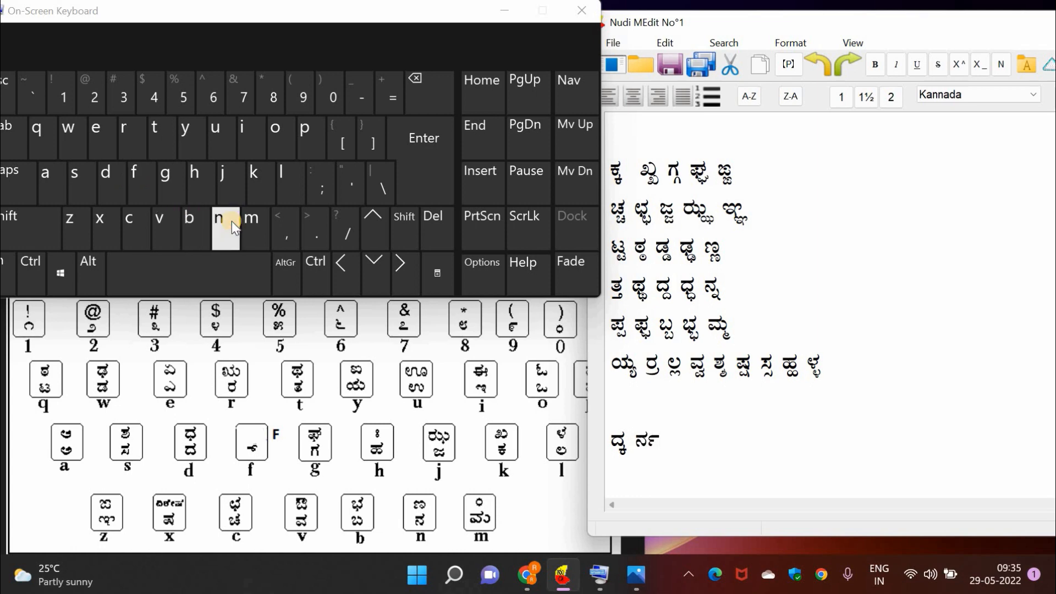
left_click(51, 178, "shift")
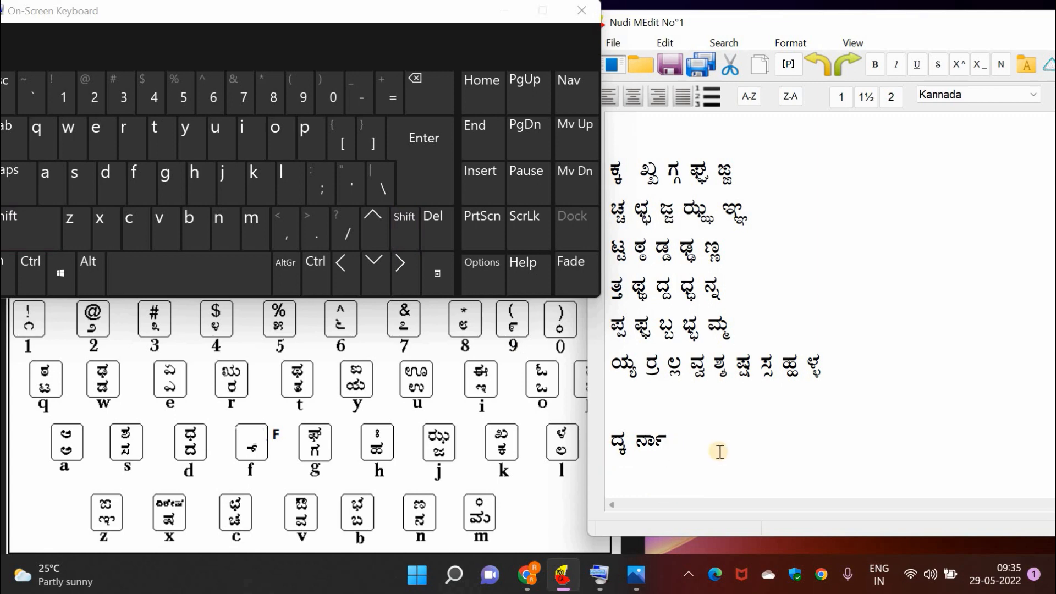
Step: Enter the mixed conjunct ರ್ಕೊ after ರ್ನಾ, separated by a space
left_click(135, 129)
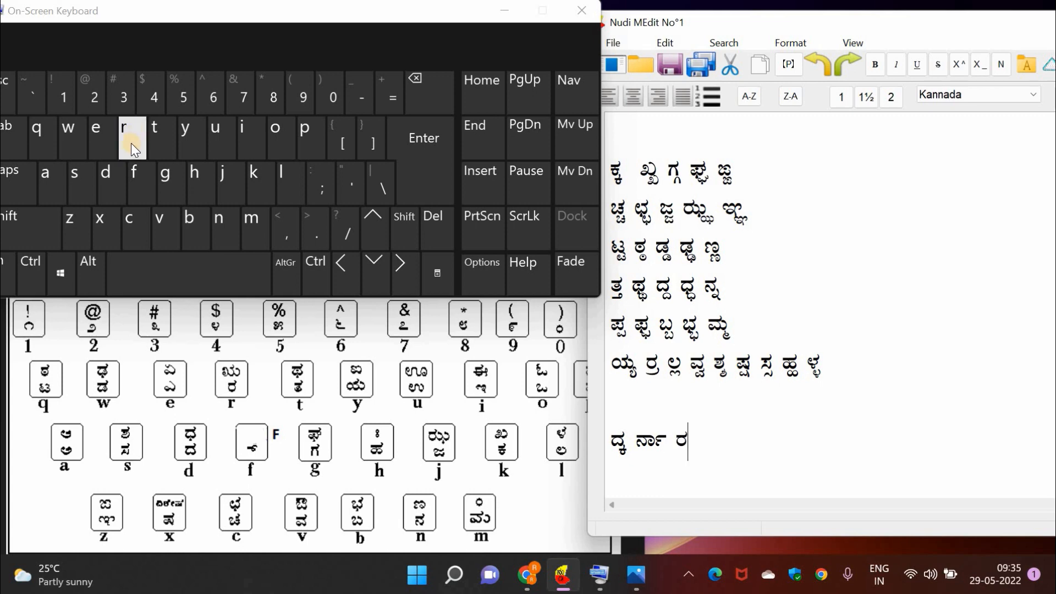
left_click(133, 182)
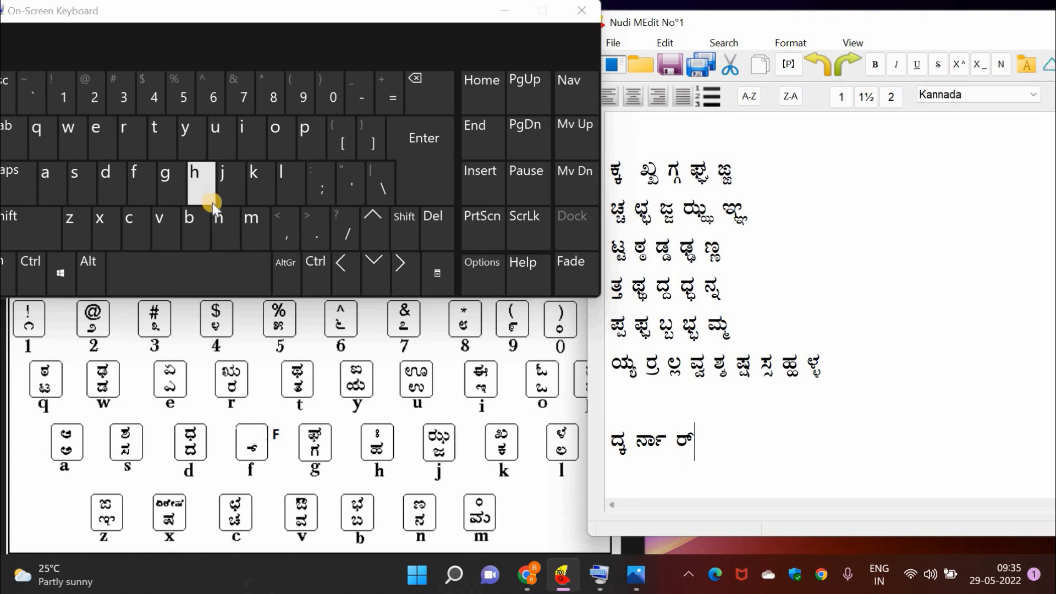
left_click(257, 184)
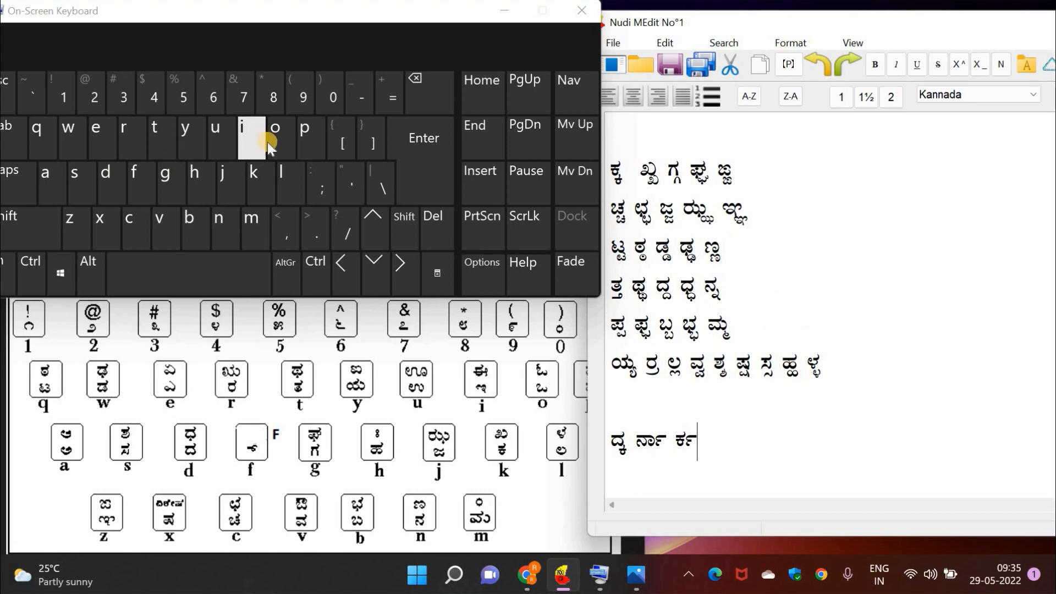
left_click(279, 139)
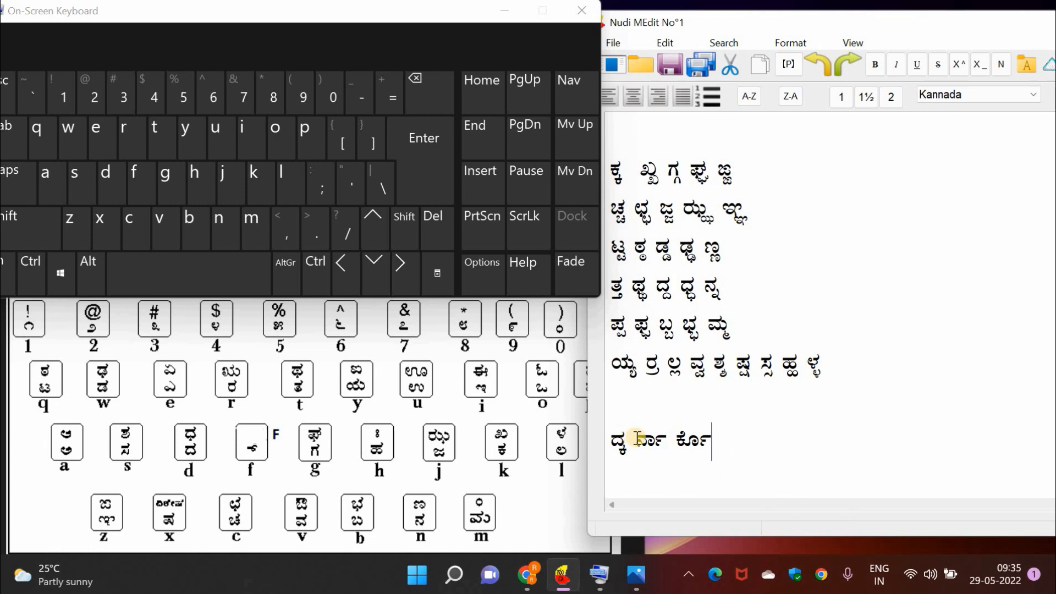
Step: Highlight the conjunct text to review it and clear the selection, leaving the cursor after ರ್ಕೊ
left_click_drag(636, 440, 858, 464)
left_click(847, 453)
key("ctrl+a")
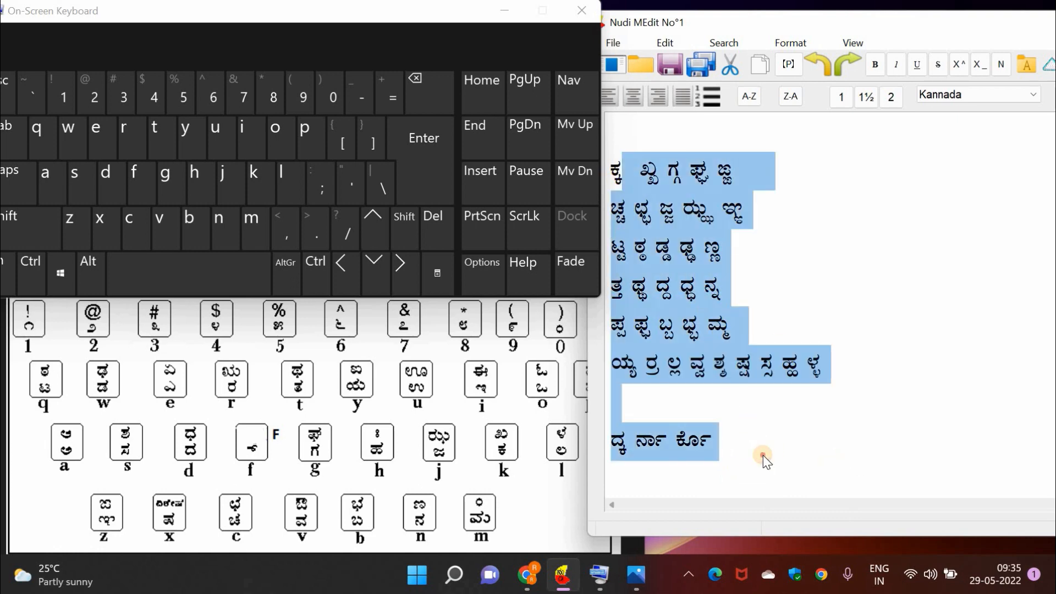
left_click(765, 455)
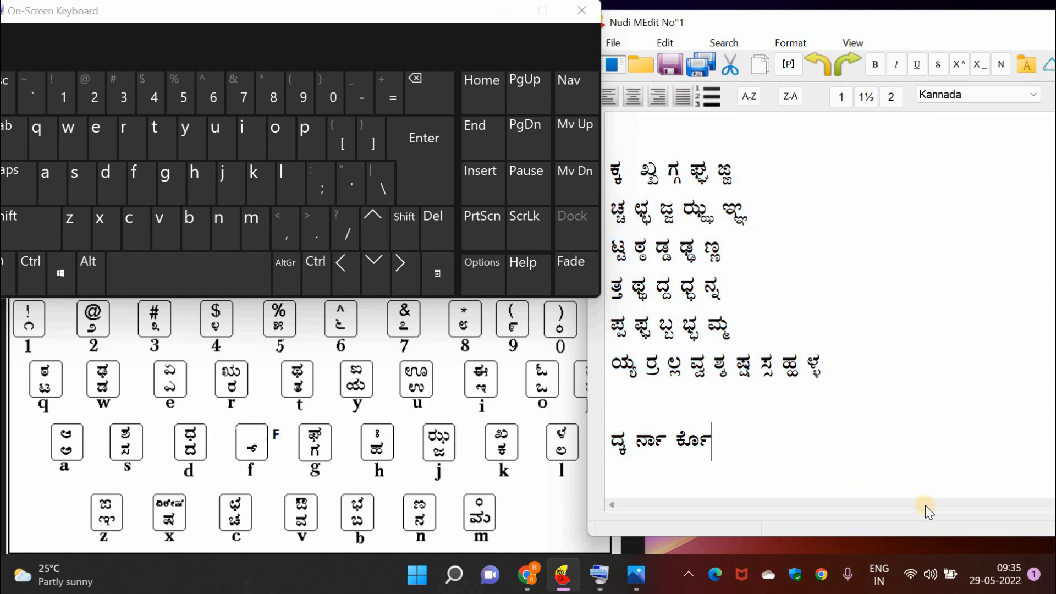